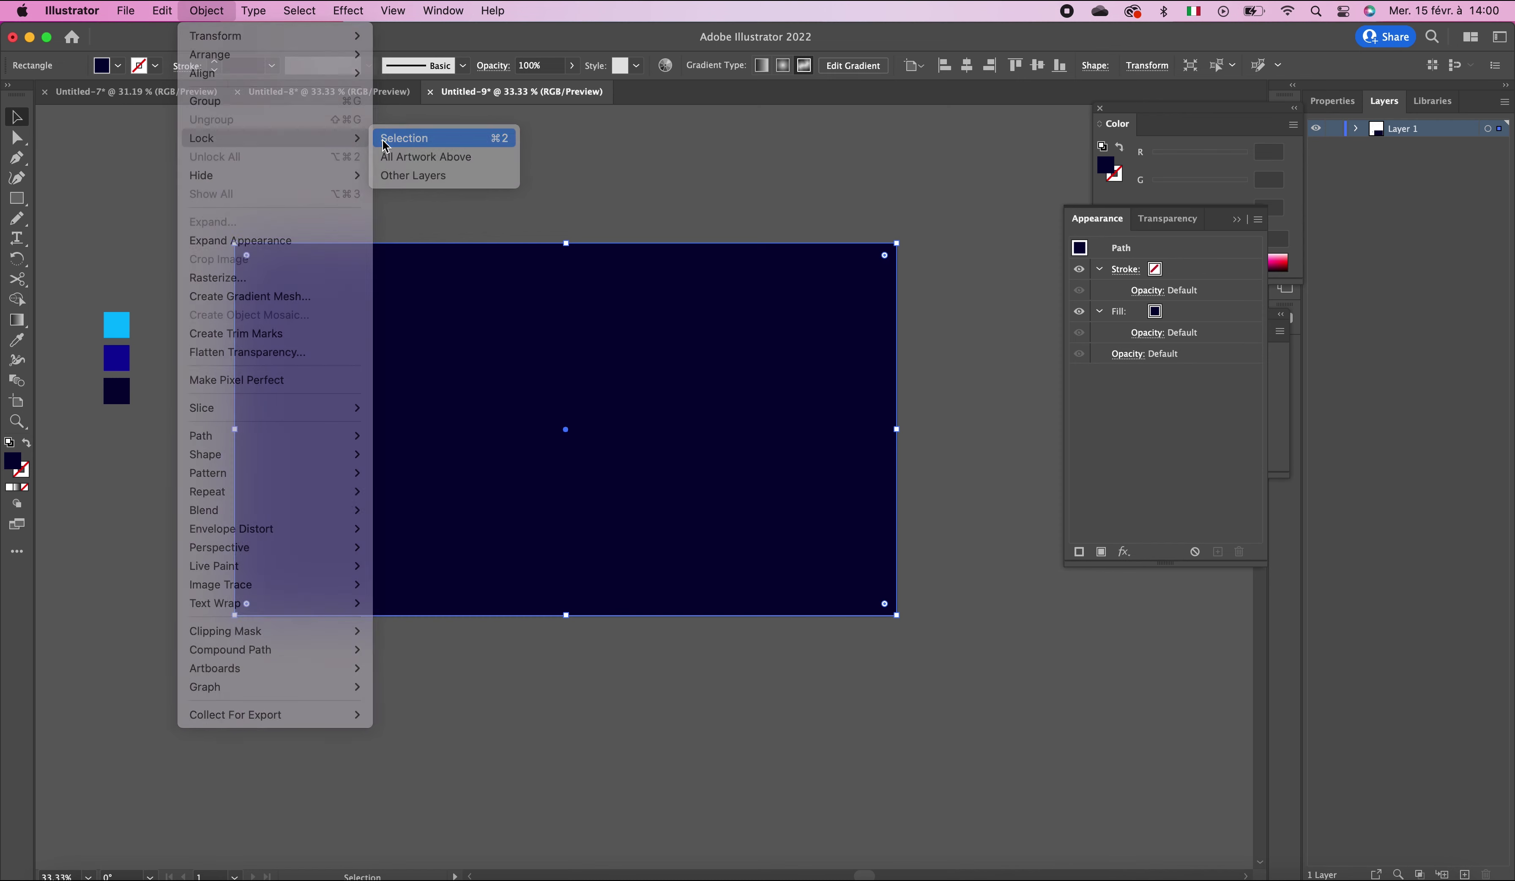
Step: Accept the Pencil tool options with Smooth fidelity, and set new paths to no fill with a white stroke
double_click(21, 225)
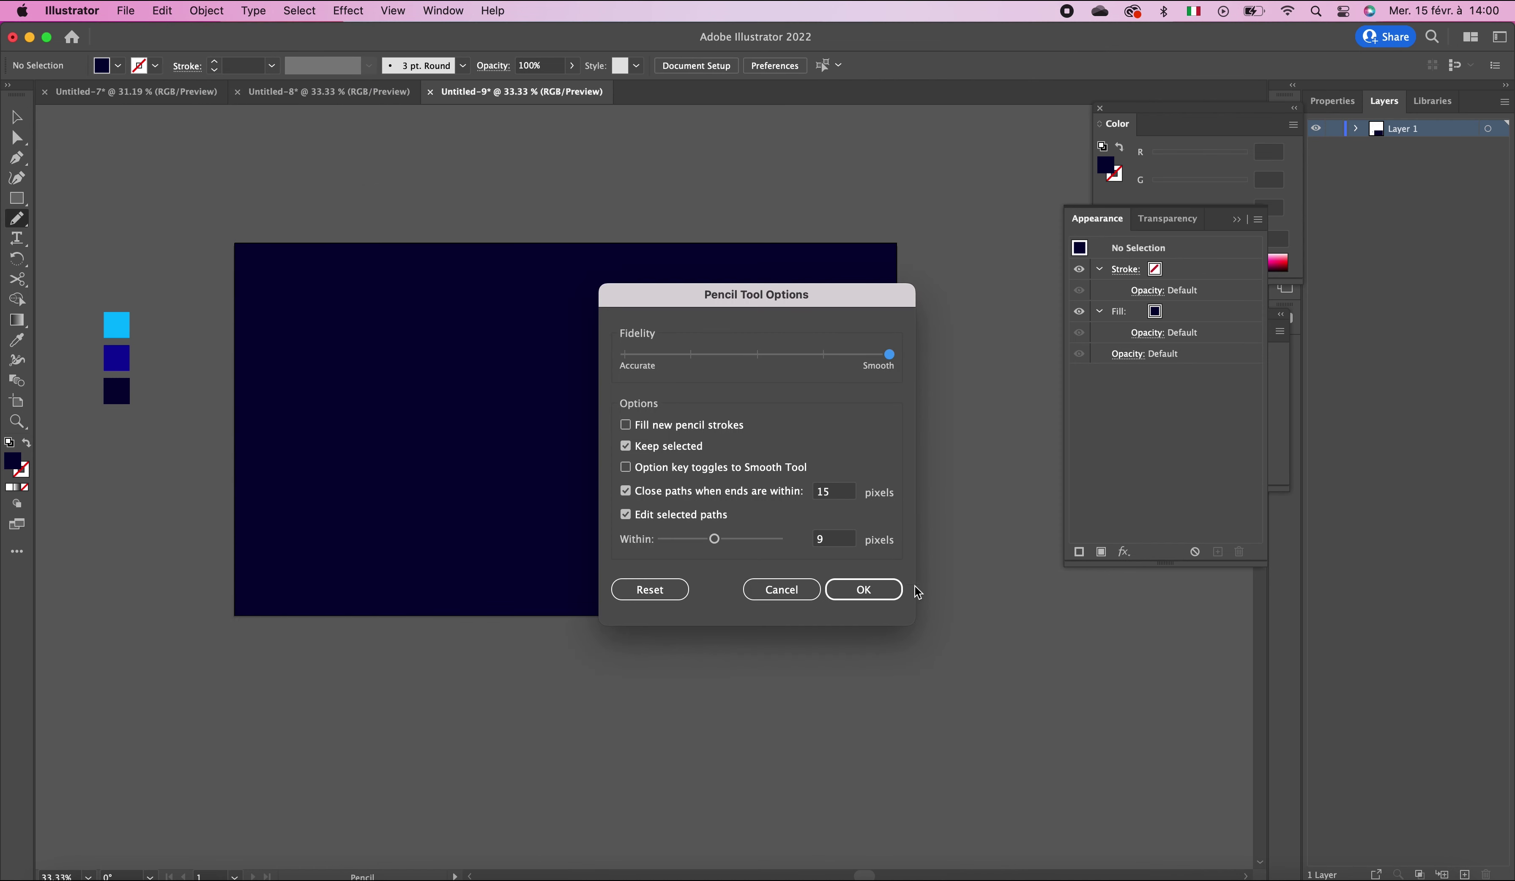
left_click(886, 590)
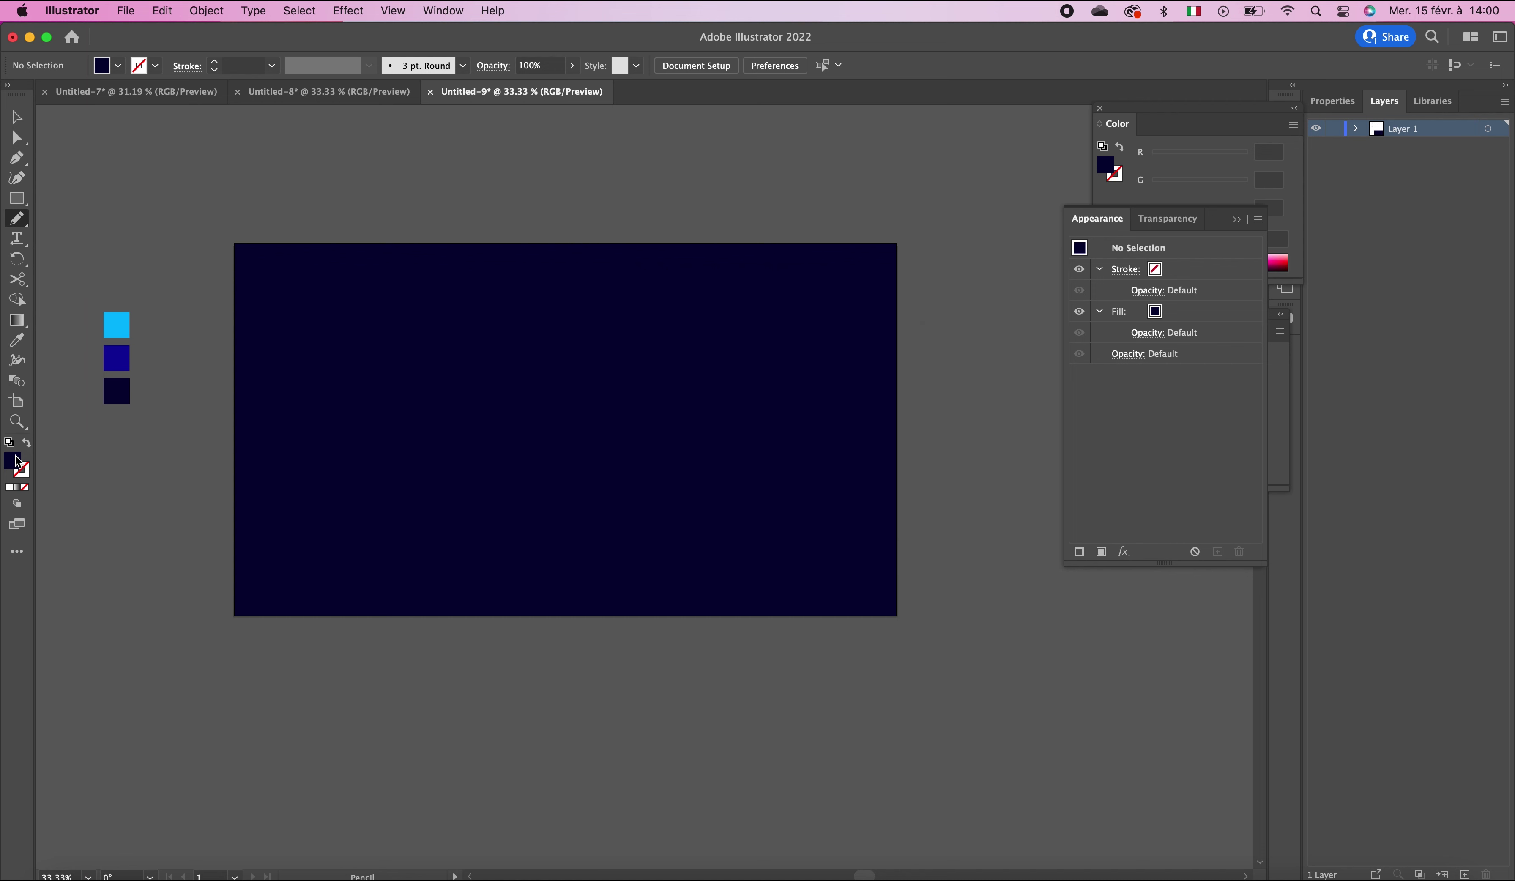
left_click(9, 444)
left_click(25, 488)
left_click(24, 476)
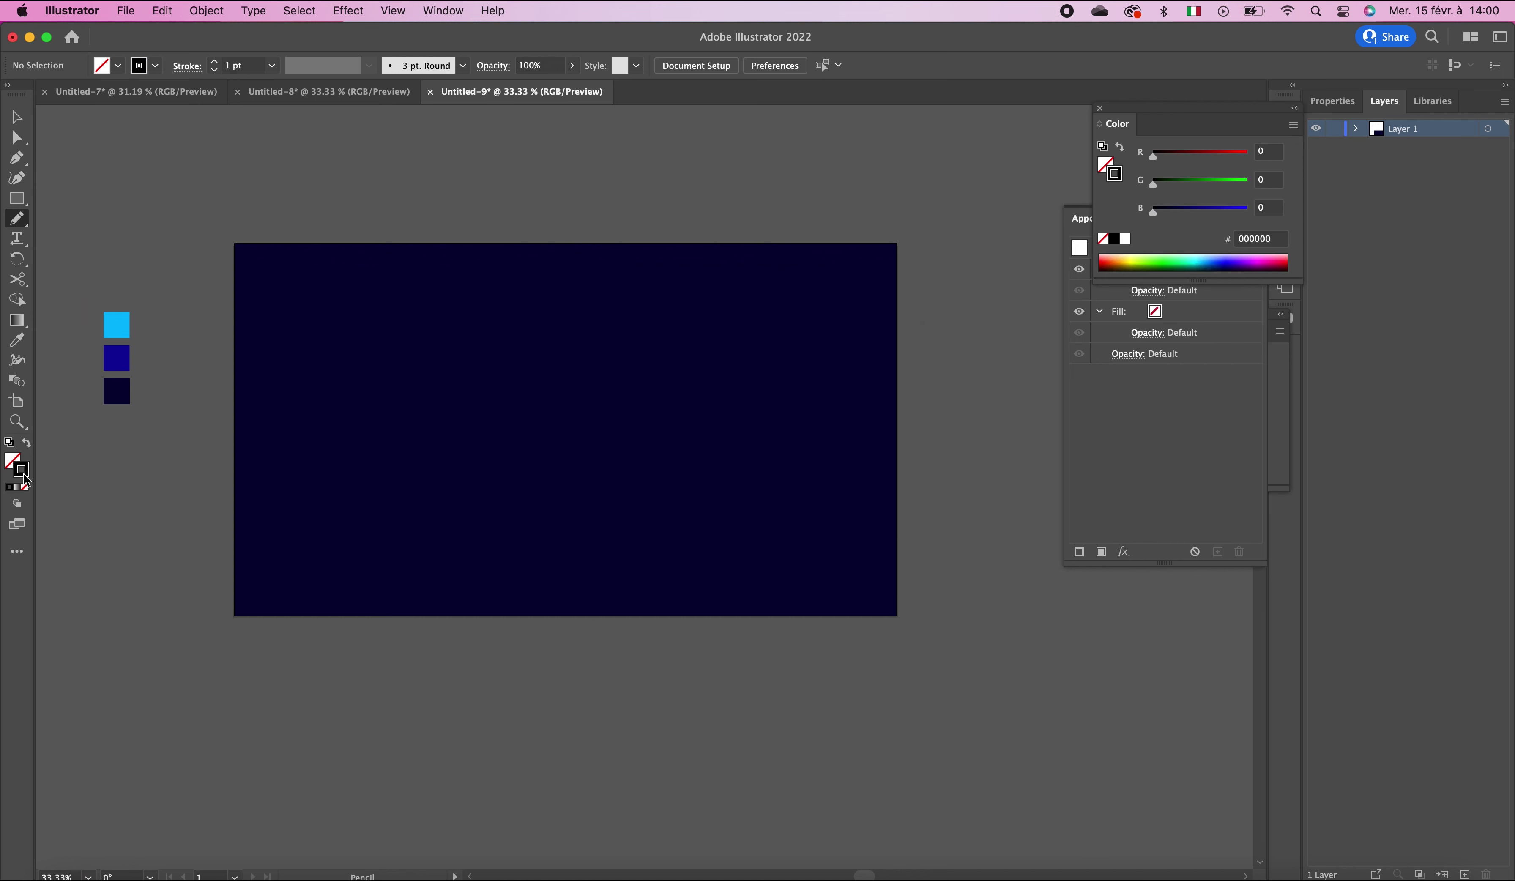
left_click(155, 67)
left_click(35, 94)
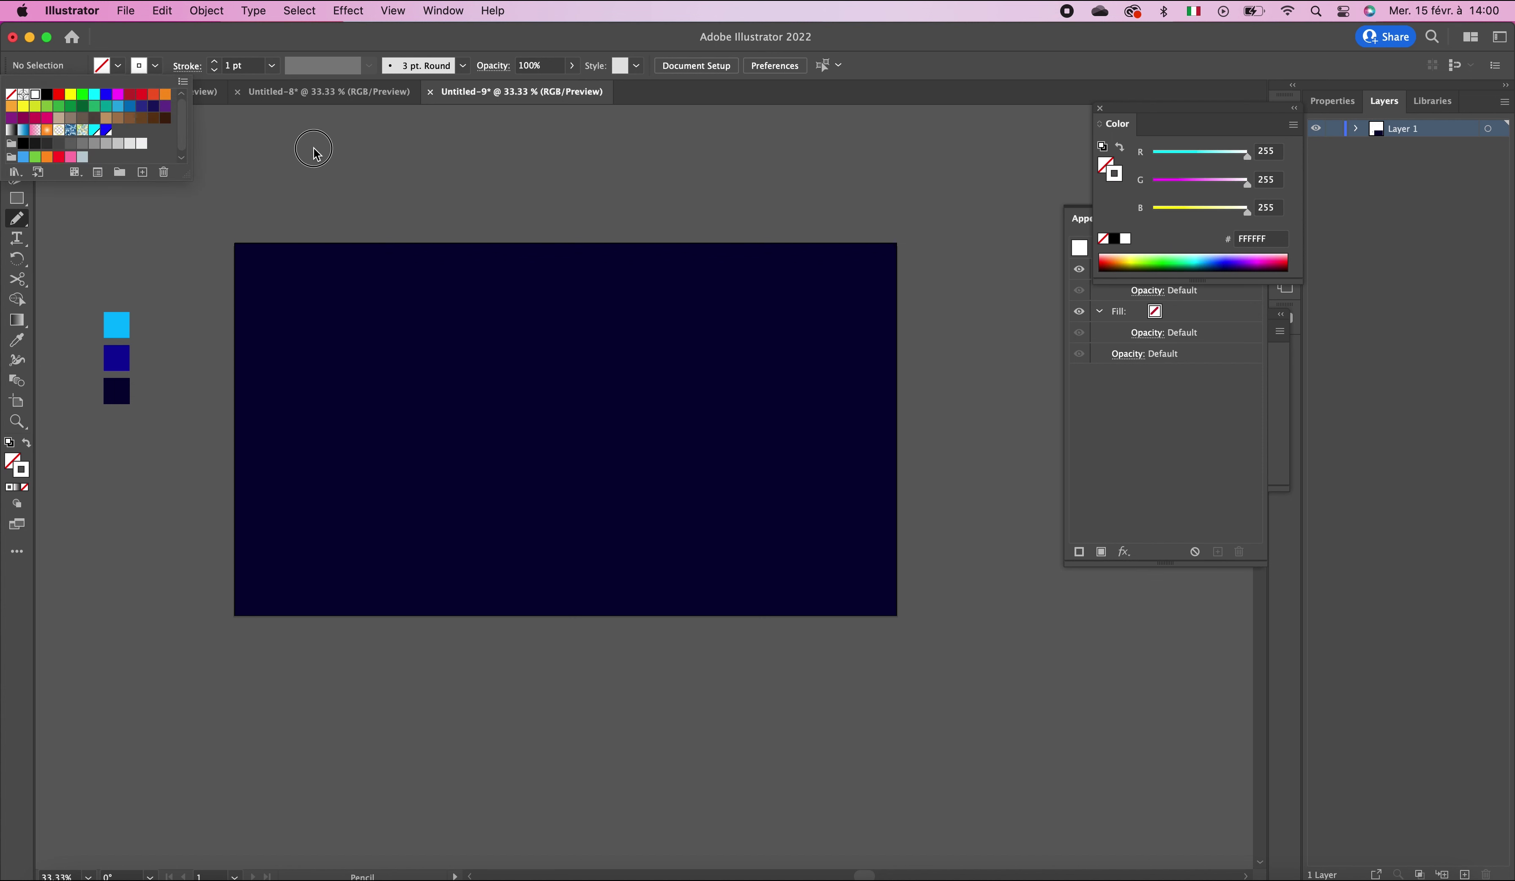
left_click(314, 151)
Step: Clear the view of the artboard by moving Color and Gradient aside and collapsing Appearance, and activate the Pencil tool
left_click(27, 121)
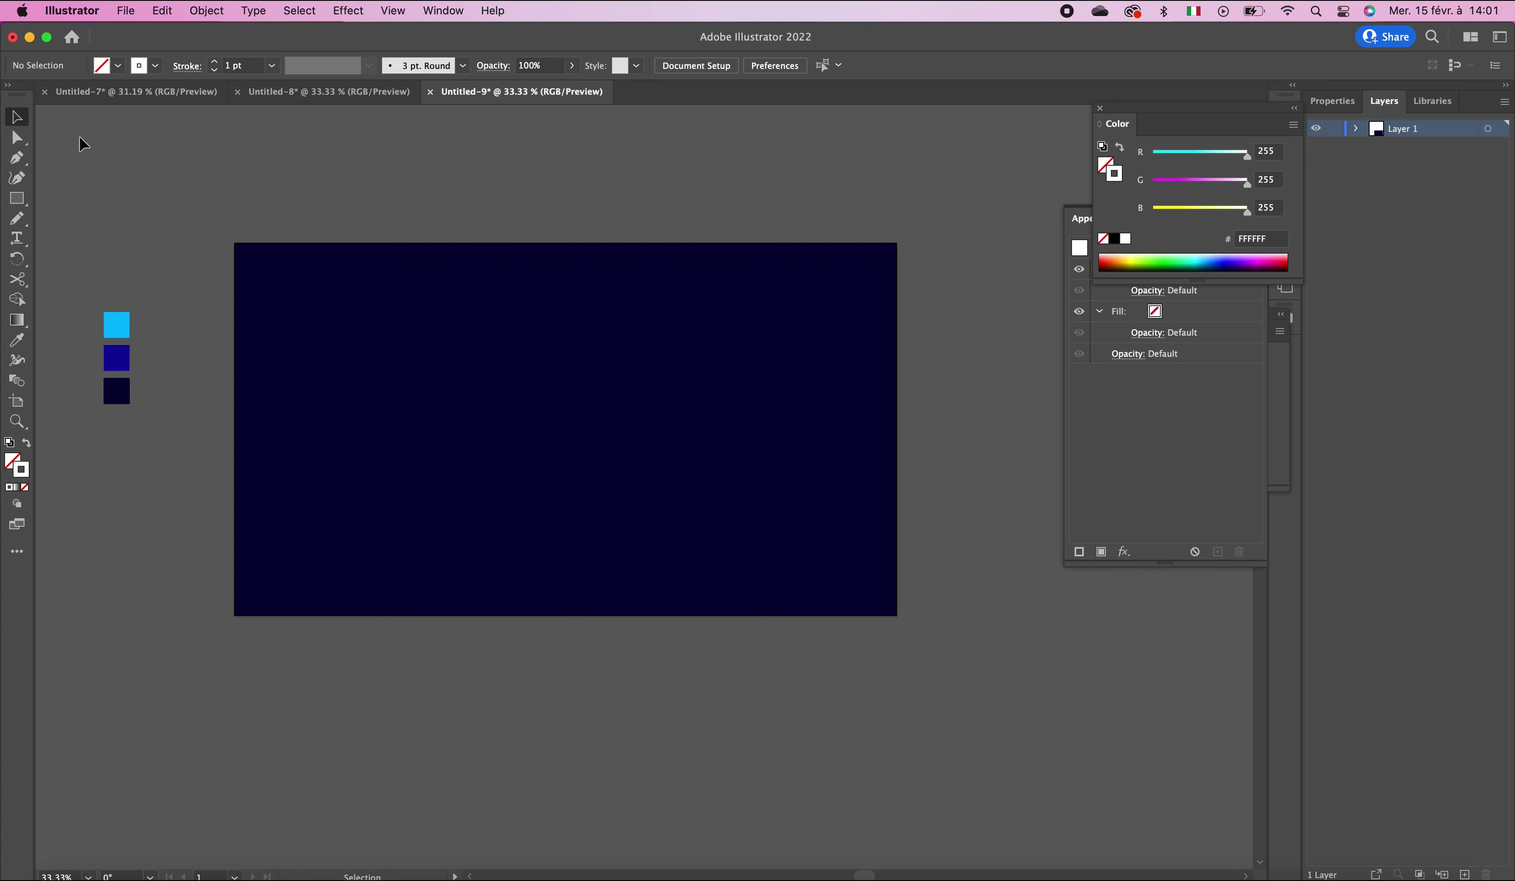
key("super+equal")
scroll(545, 445, "right", 3)
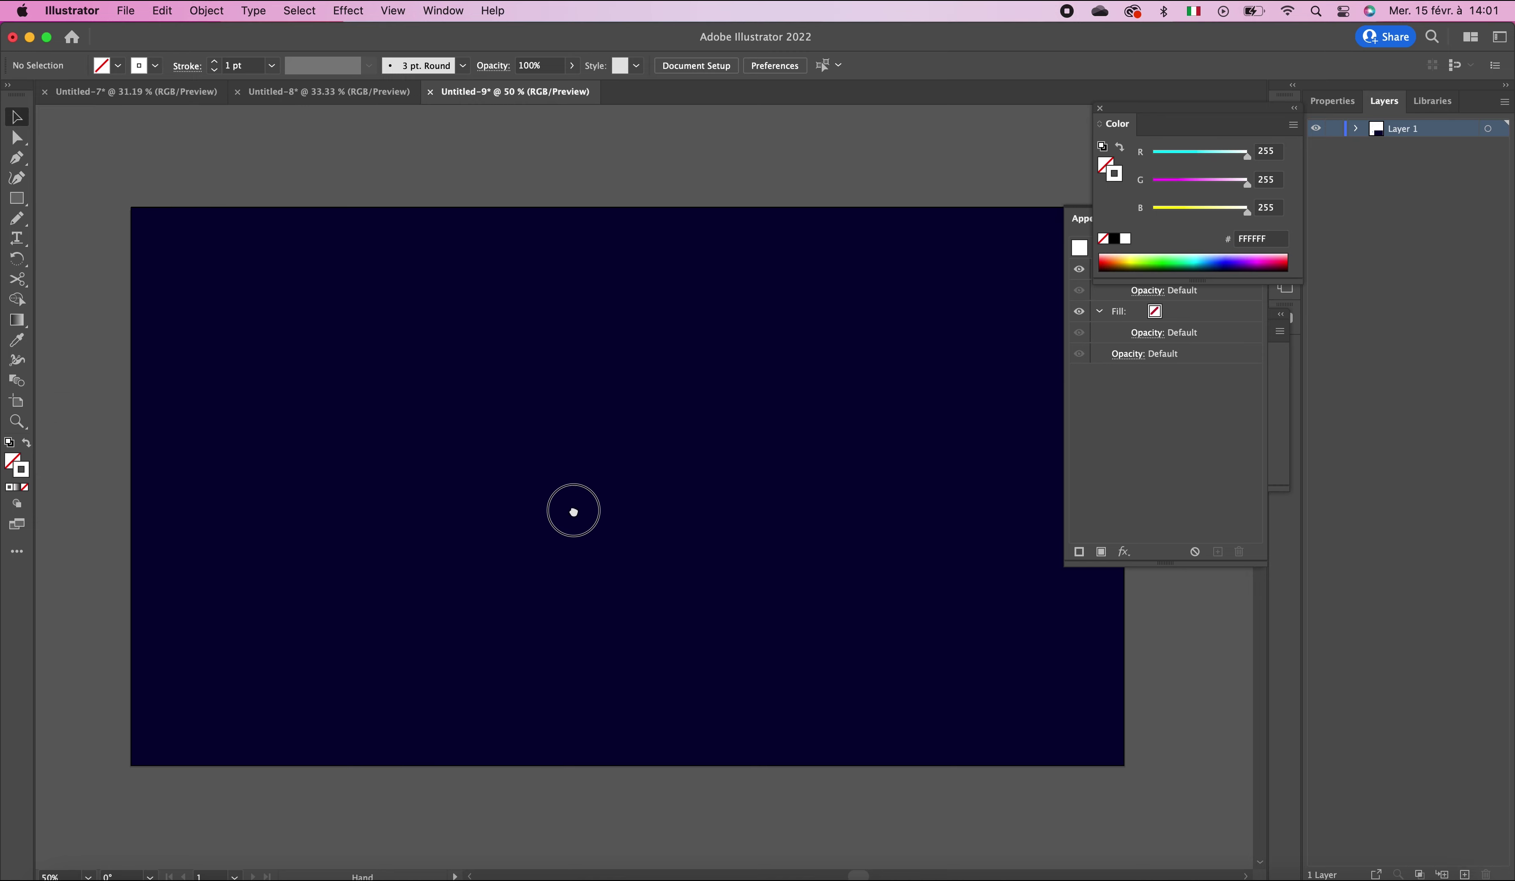
left_click_drag(1175, 108, 1445, 311)
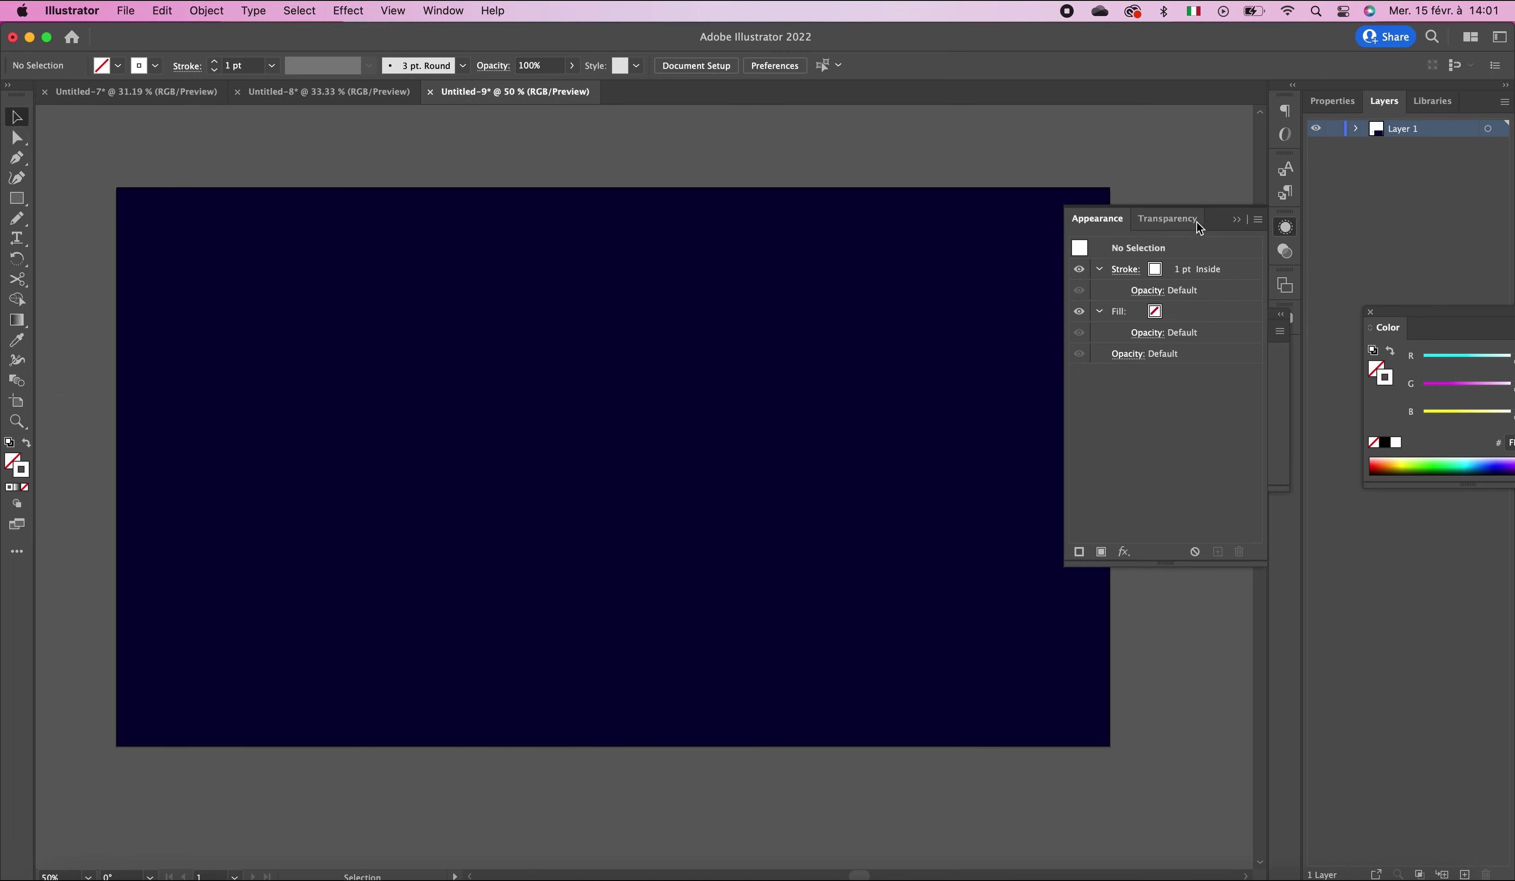
left_click(1235, 221)
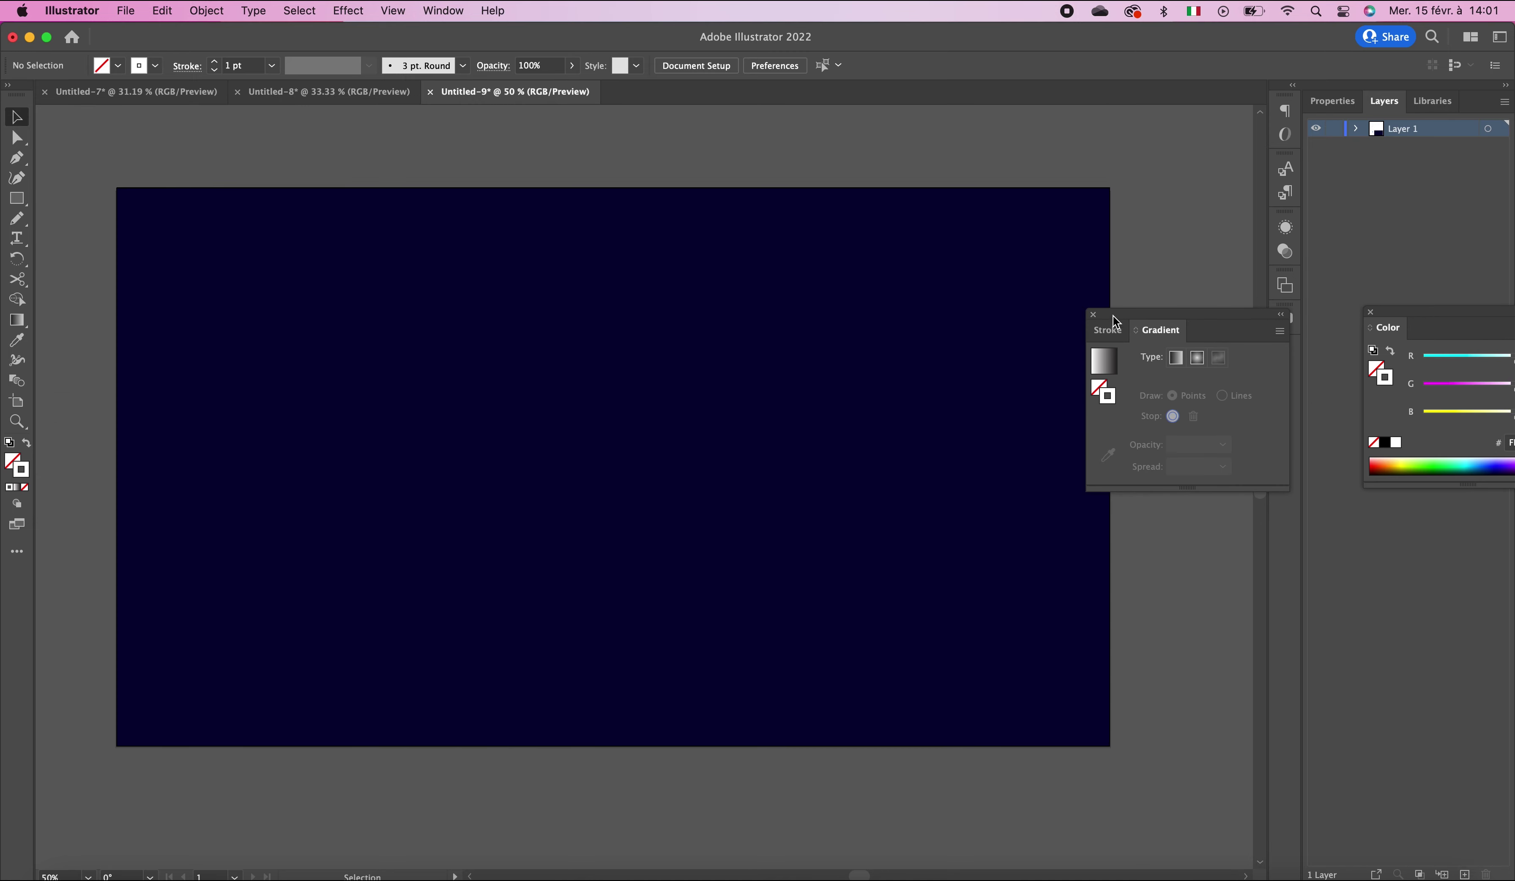
mouse_move(1113, 315)
left_mouse_down()
mouse_move(1140, 316)
mouse_move(1172, 406)
left_mouse_up()
left_click_drag(644, 390, 599, 388)
left_click(18, 222)
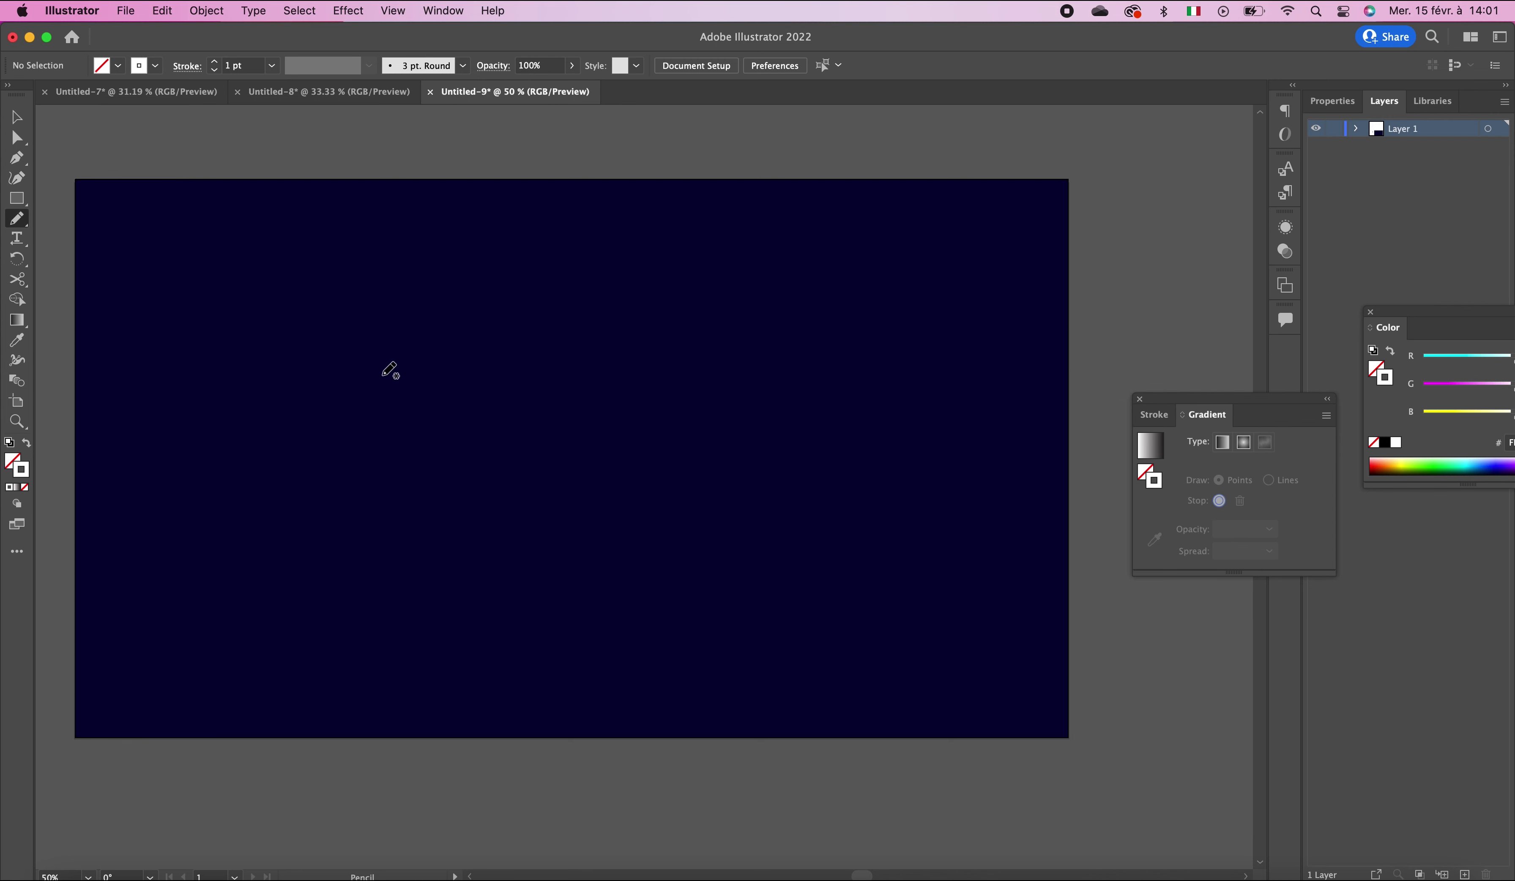
mouse_move(391, 373)
left_mouse_down()
mouse_move(320, 380)
mouse_move(338, 425)
mouse_move(395, 438)
mouse_move(392, 484)
mouse_move(334, 475)
left_mouse_up()
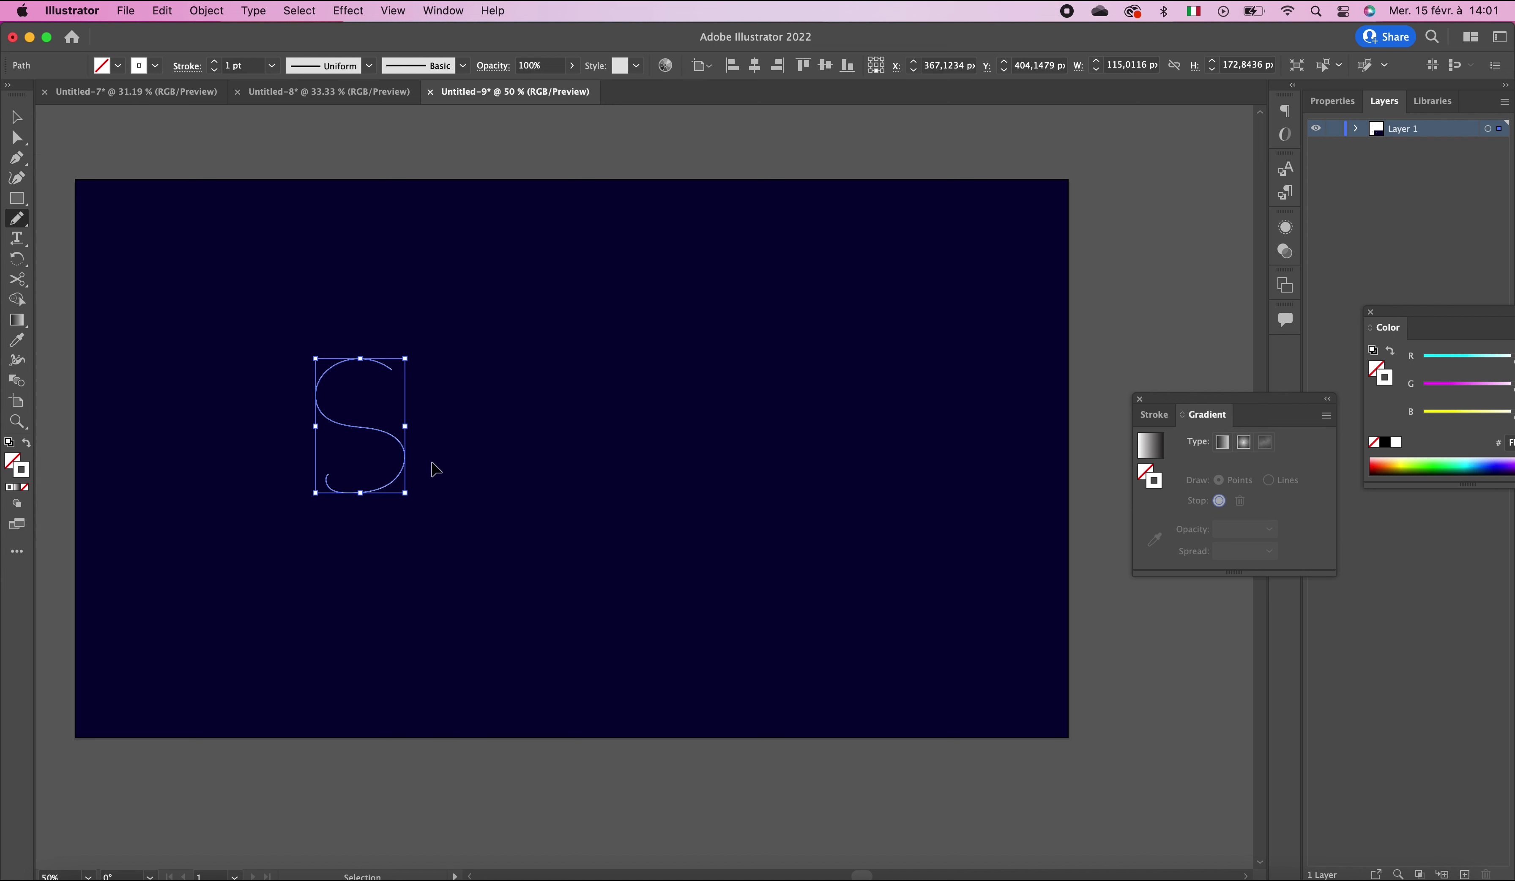
key("super+z")
mouse_move(408, 380)
left_mouse_down()
mouse_move(377, 367)
mouse_move(339, 389)
mouse_move(434, 481)
mouse_move(390, 499)
mouse_move(361, 483)
left_mouse_up()
left_click_drag(521, 410, 507, 416)
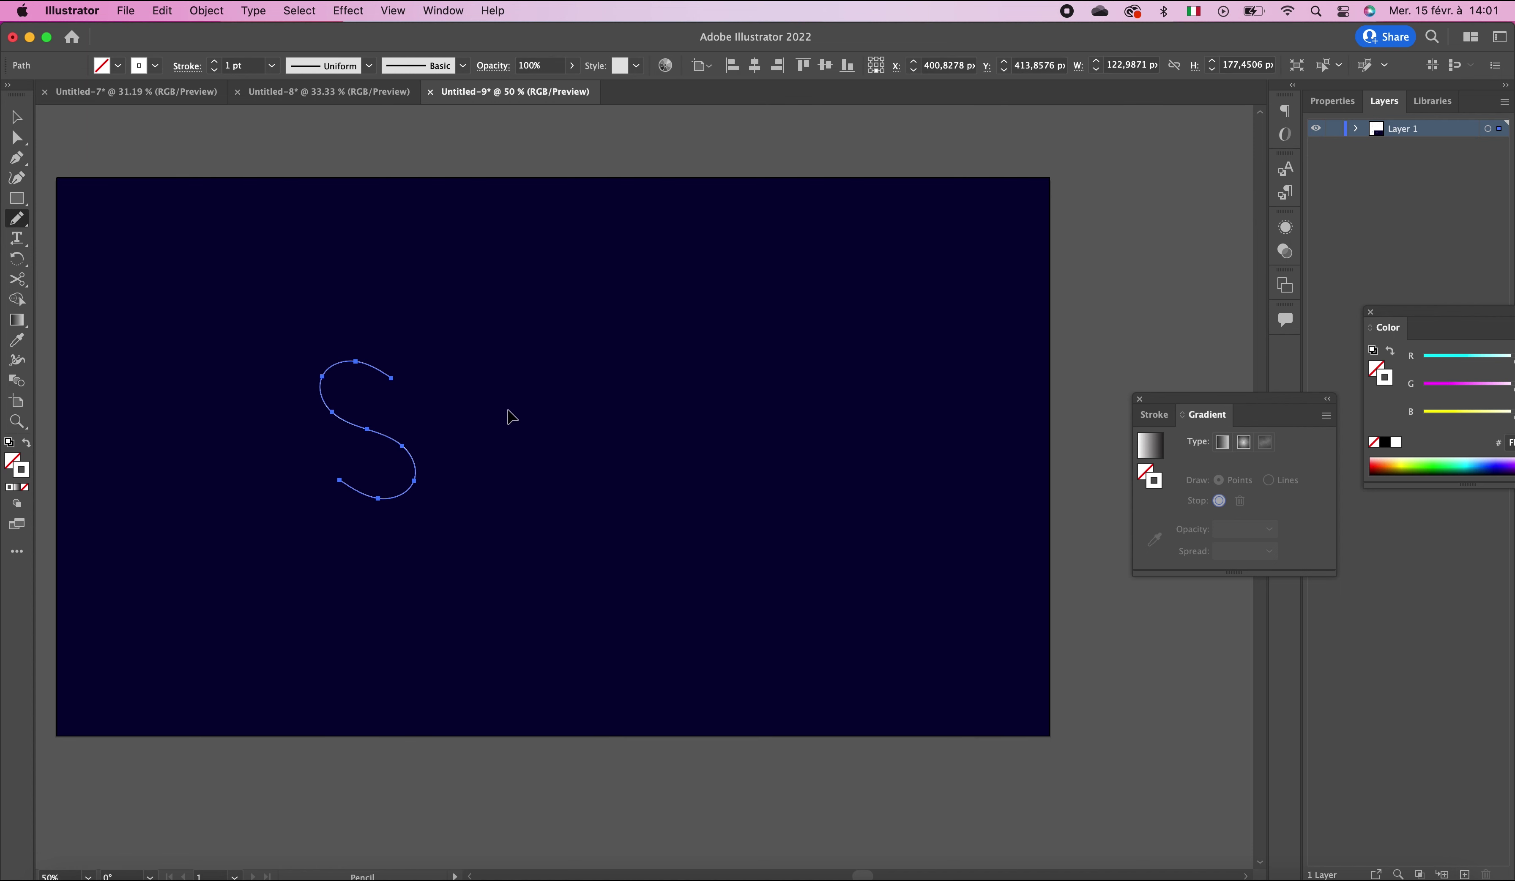
key("super+z")
Step: Draw the letters S, T and A freehand in a row across the dark background, the S about 116 × 130 px
mouse_move(367, 366)
left_mouse_down()
mouse_move(337, 364)
mouse_move(314, 388)
mouse_move(400, 420)
mouse_move(388, 455)
mouse_move(314, 452)
left_mouse_up()
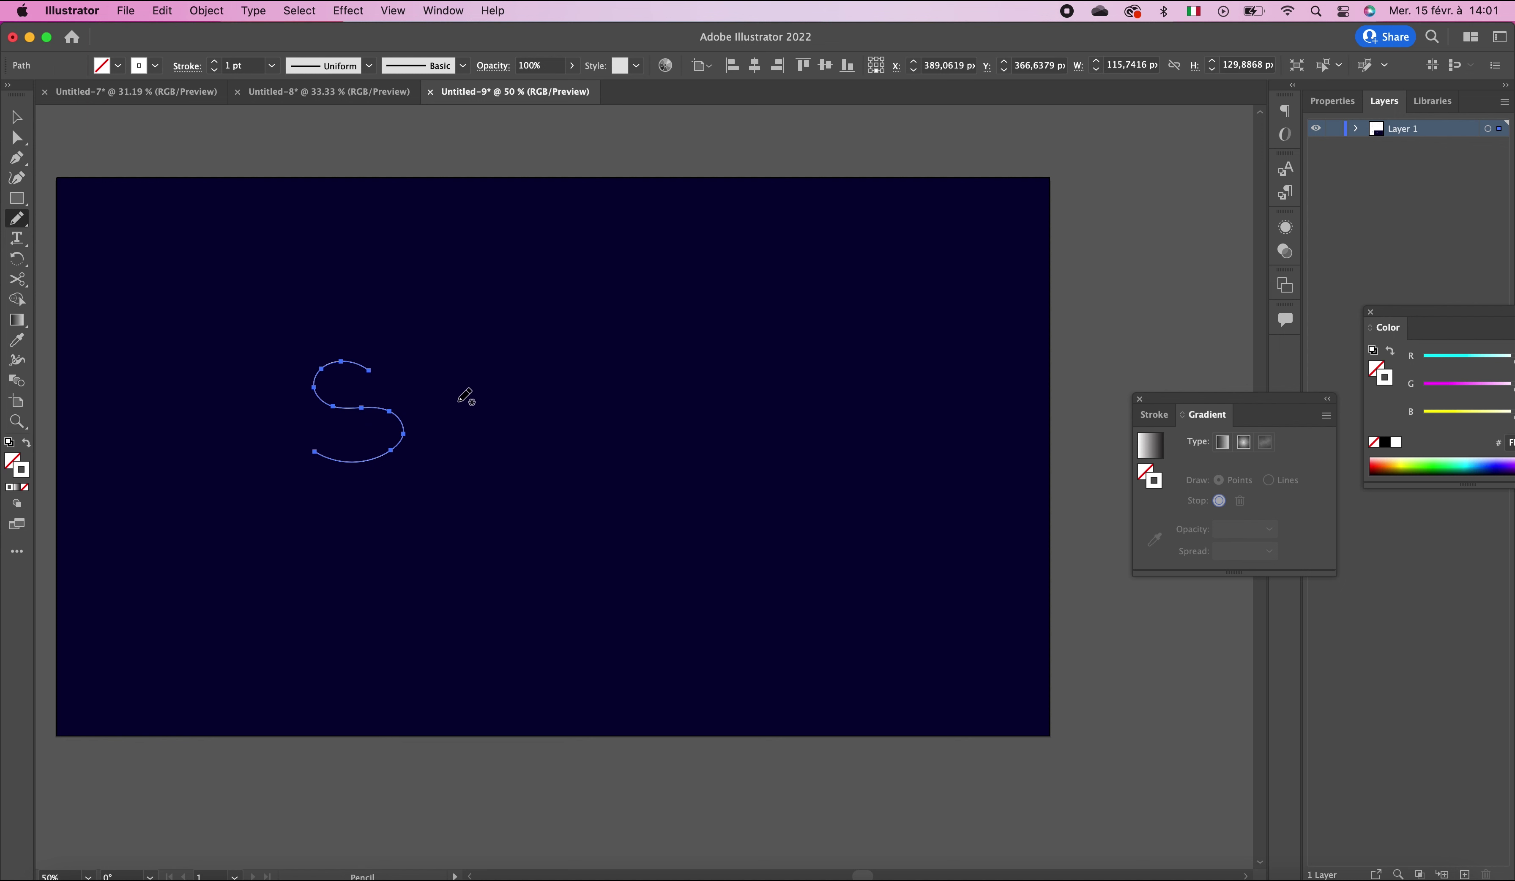
mouse_move(442, 363)
left_mouse_down()
mouse_move(448, 450)
mouse_move(424, 368)
mouse_move(482, 363)
left_mouse_up()
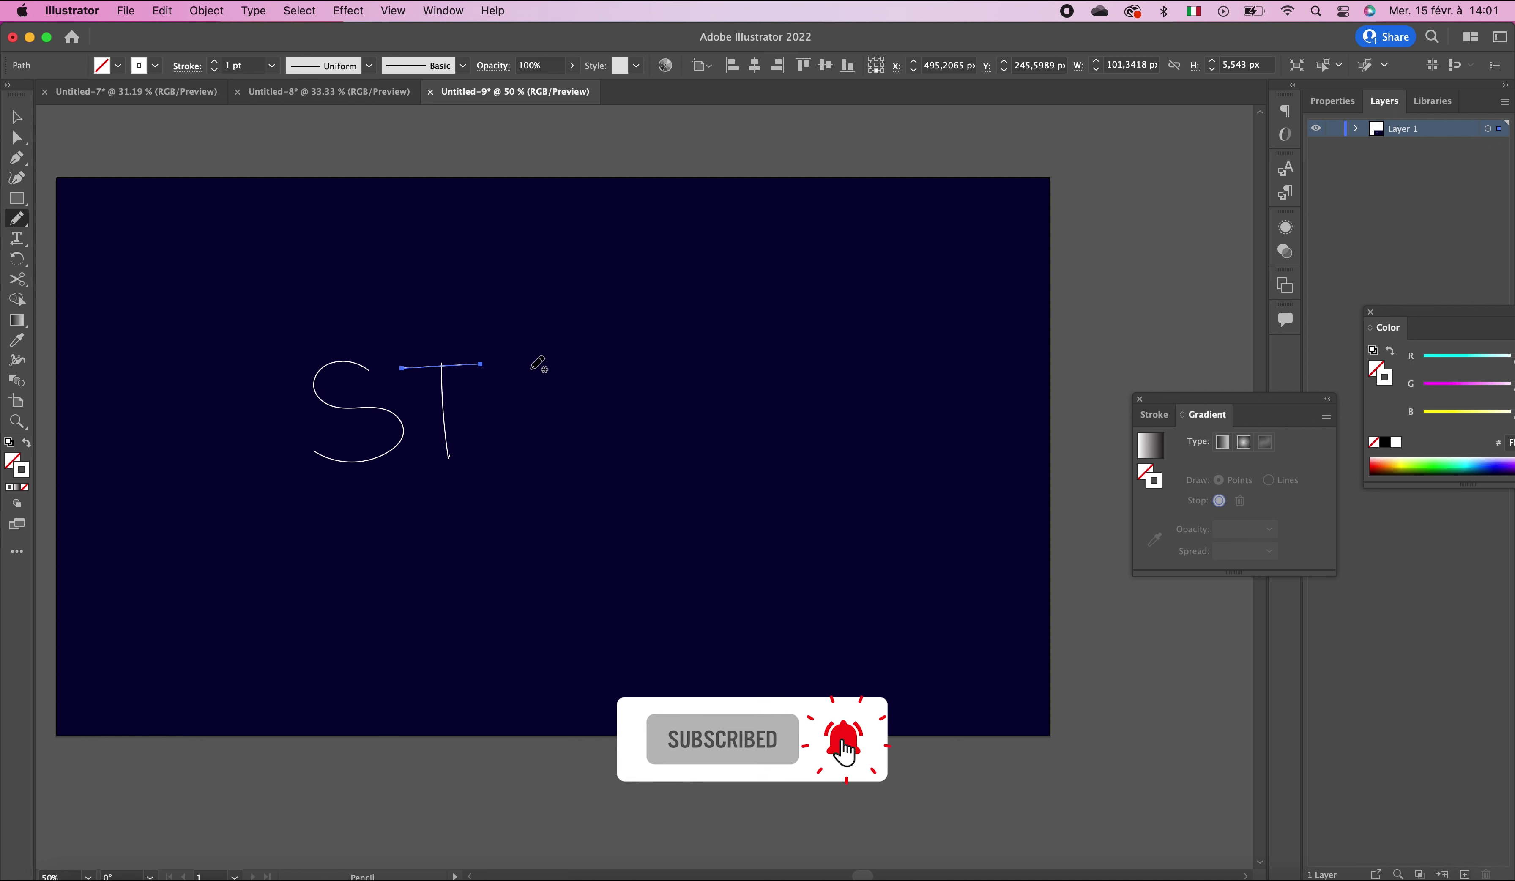
mouse_move(498, 462)
left_mouse_down()
mouse_move(525, 392)
mouse_move(548, 393)
mouse_move(580, 463)
left_mouse_up()
left_click_drag(482, 418, 591, 404)
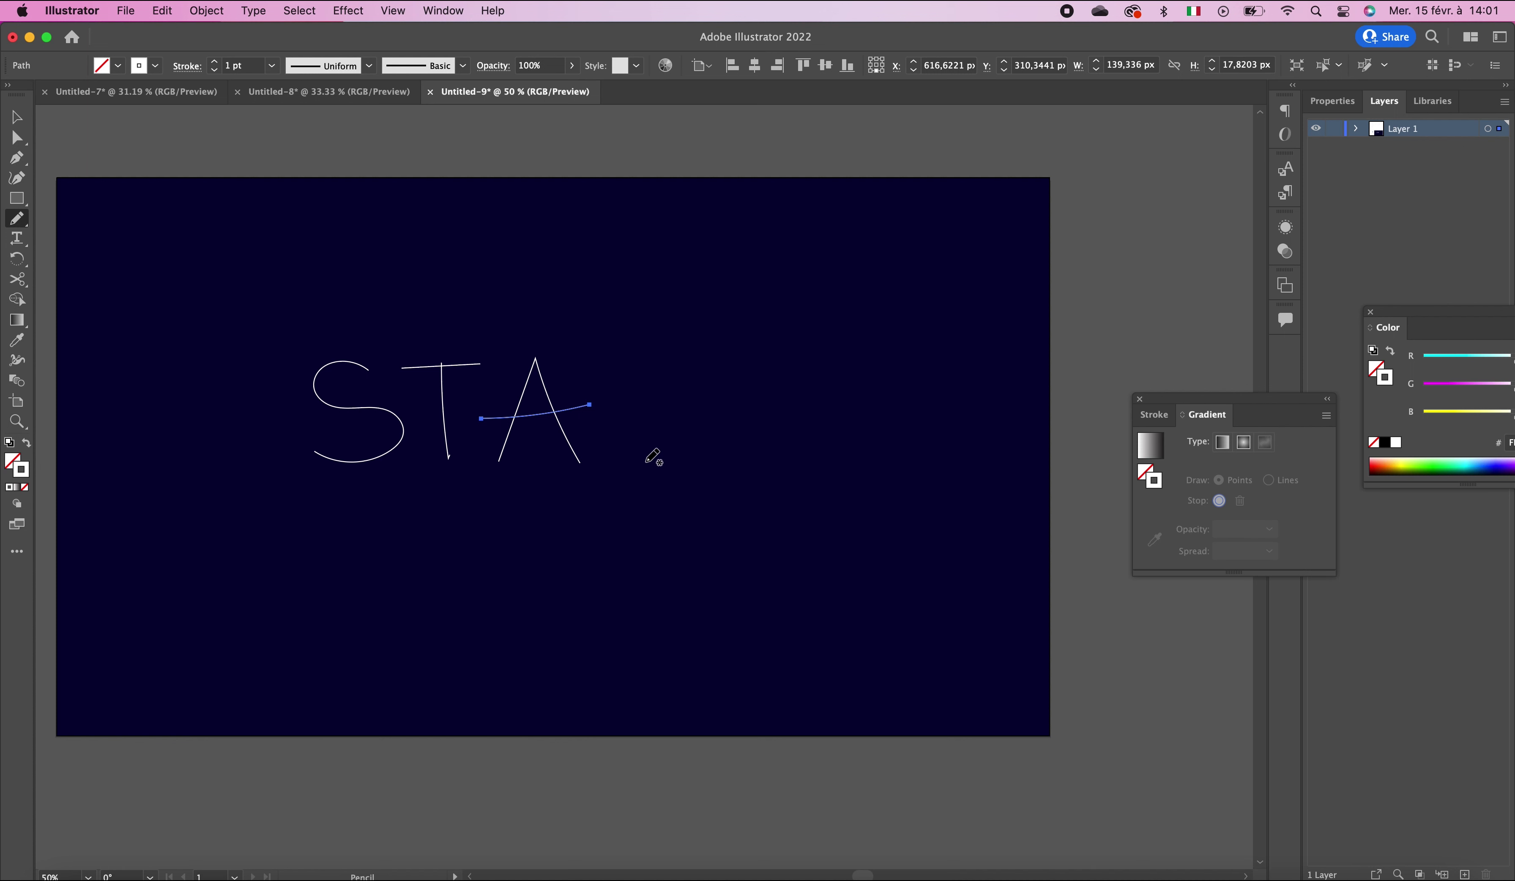
mouse_move(645, 458)
left_mouse_down()
mouse_move(635, 413)
mouse_move(687, 366)
mouse_move(663, 427)
mouse_move(637, 417)
mouse_move(688, 451)
mouse_move(734, 449)
mouse_move(657, 416)
mouse_move(699, 422)
left_mouse_up()
left_click(20, 120)
left_click(734, 355)
key("cmd+z")
key("super+z")
Step: Draw a freehand R about 135 × 142 px after the A to complete the word STAR
left_click(17, 218)
mouse_move(621, 463)
left_mouse_down()
mouse_move(613, 365)
mouse_move(660, 356)
mouse_move(697, 394)
mouse_move(663, 417)
mouse_move(615, 404)
mouse_move(624, 423)
mouse_move(670, 454)
mouse_move(716, 451)
left_mouse_up()
left_click(27, 123)
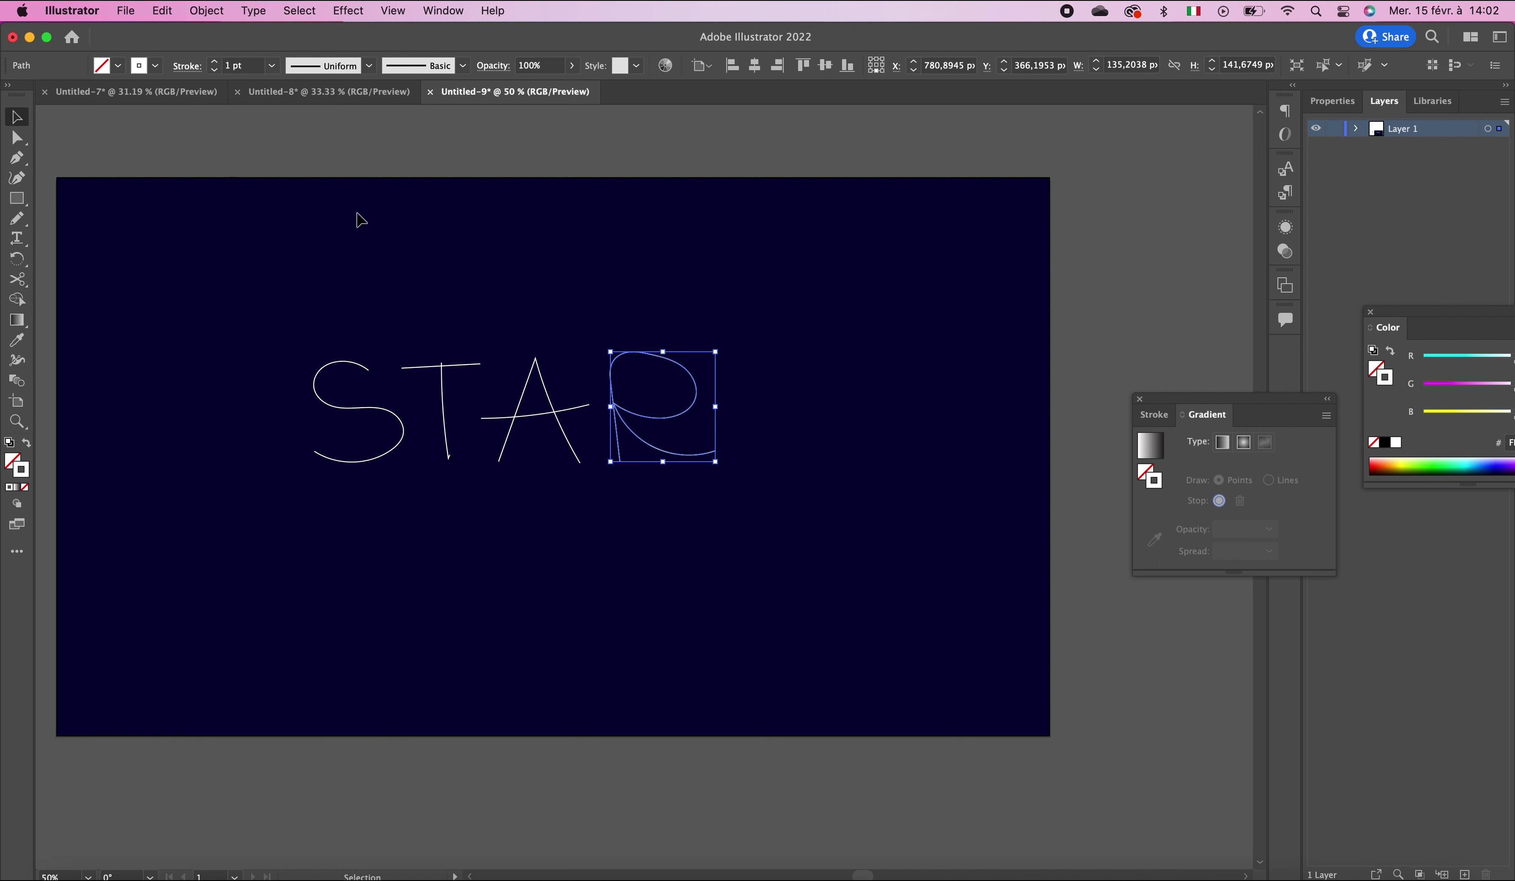
left_click(363, 242)
Step: Raise the T's crossbar slightly and enlarge all the letters from their centre to about two-thirds of the artboard's width
left_click_drag(450, 366, 451, 365)
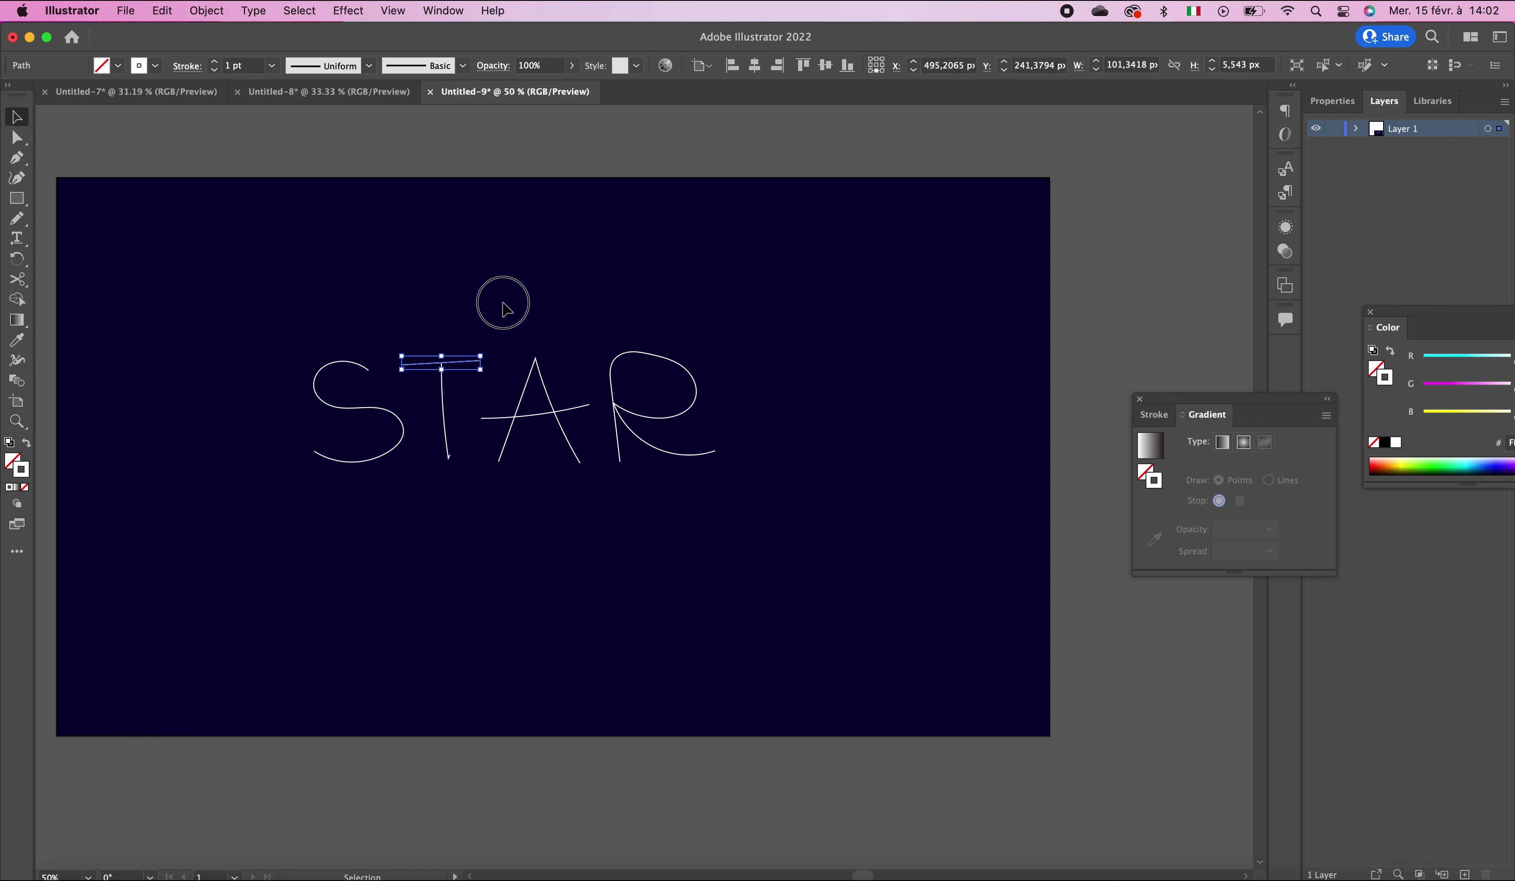
left_click_drag(284, 342, 778, 490)
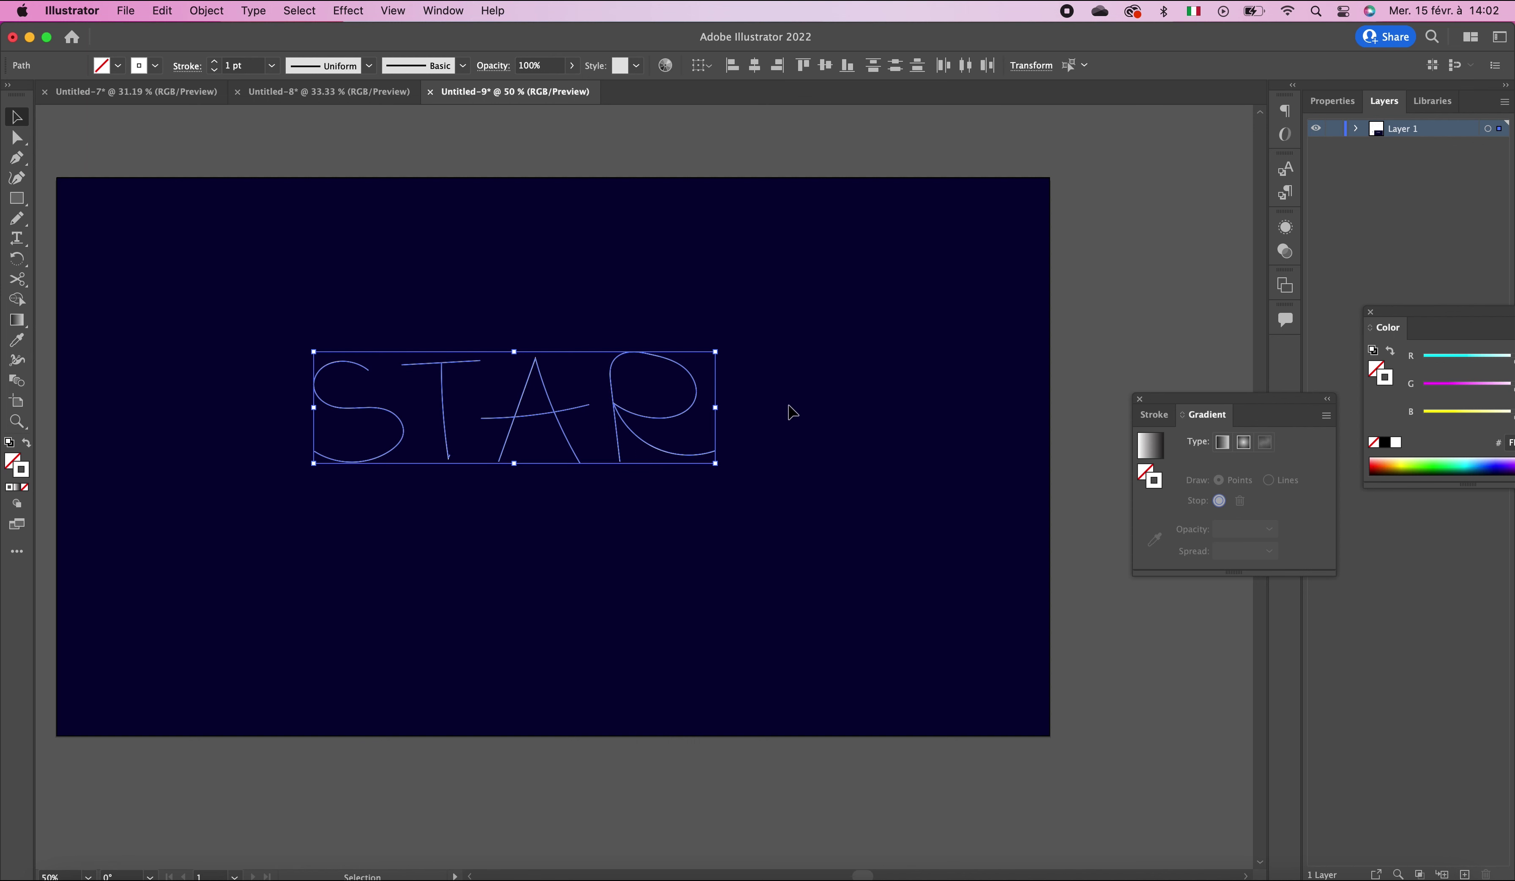
left_click_drag(716, 350, 848, 296)
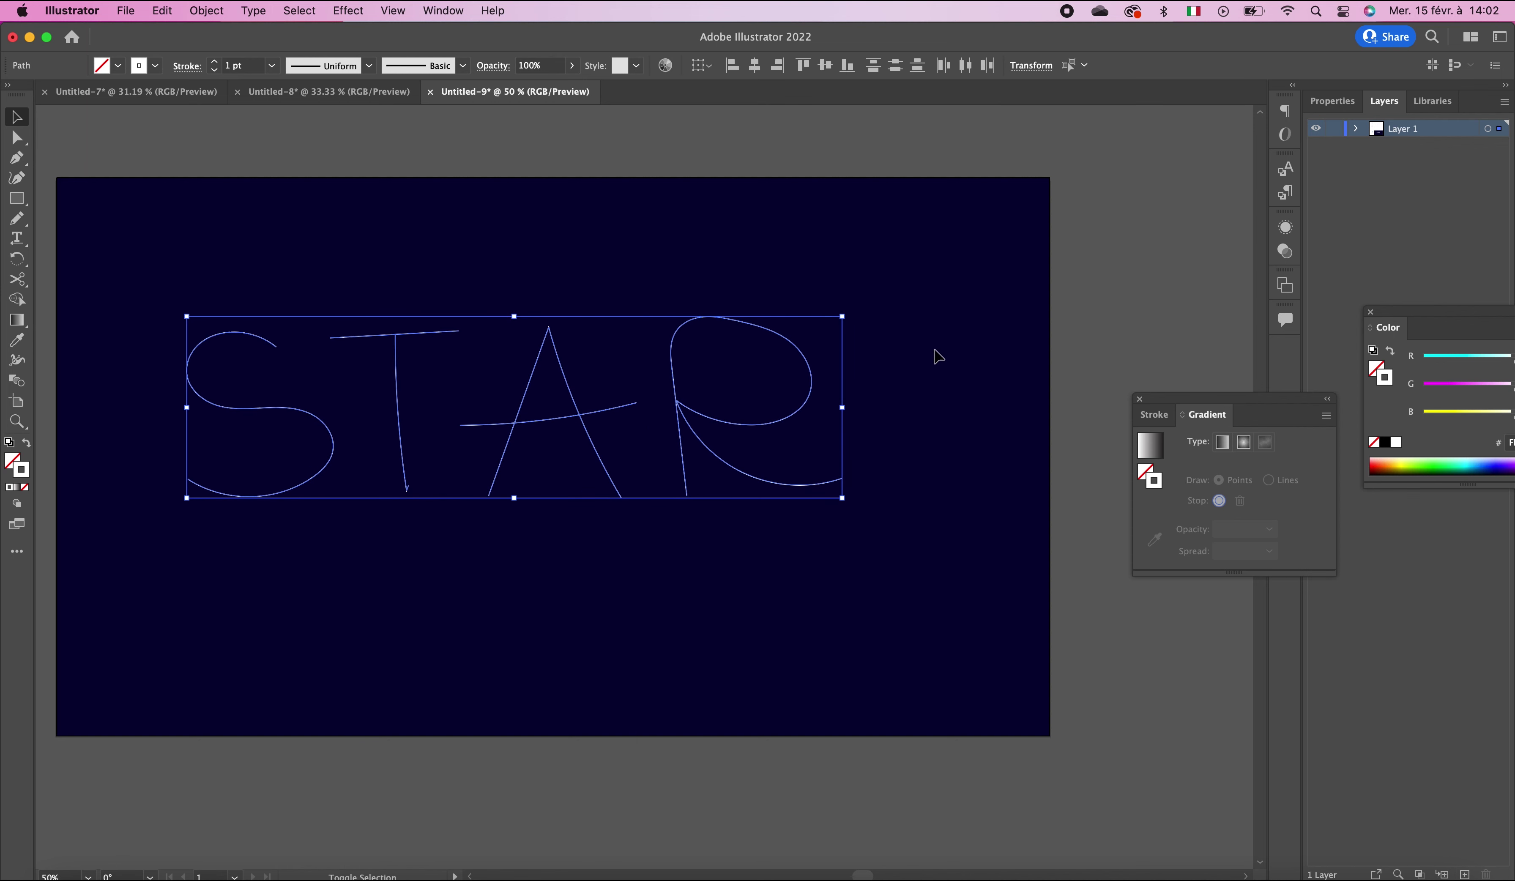
left_click(424, 538)
Step: Delete the stray anchor that forms a small hook at the lower end of the T's stem
left_click_drag(473, 502, 459, 522)
left_click(506, 473, "super")
left_click(506, 473, "super")
left_click(683, 538, "super")
left_click(683, 538, "super")
left_click(683, 537, "super")
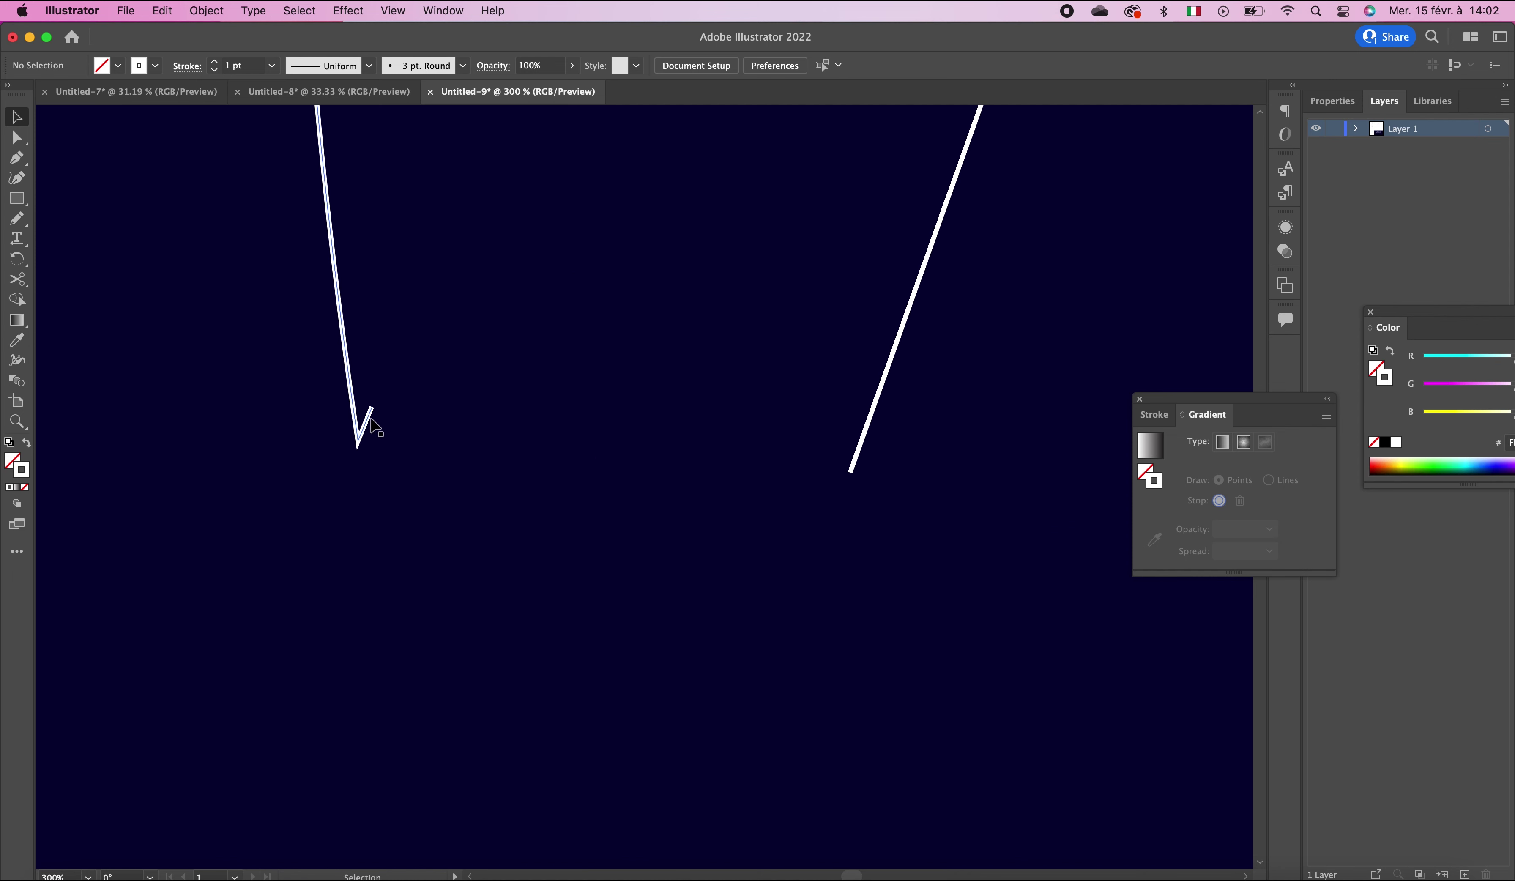
left_click(366, 428)
left_click(27, 142)
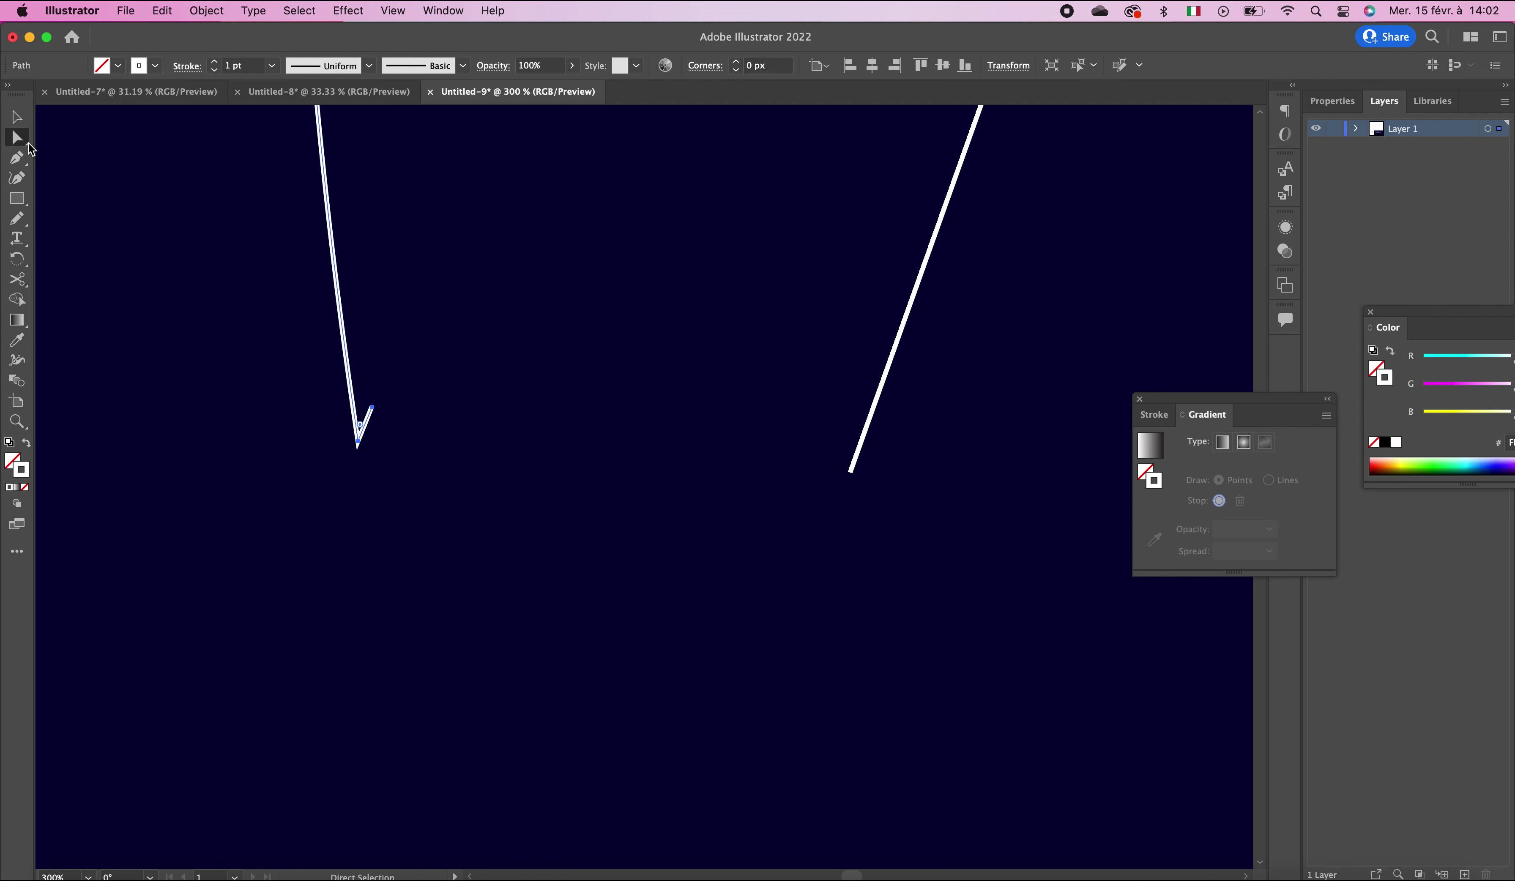
left_click(364, 424)
key("Delete")
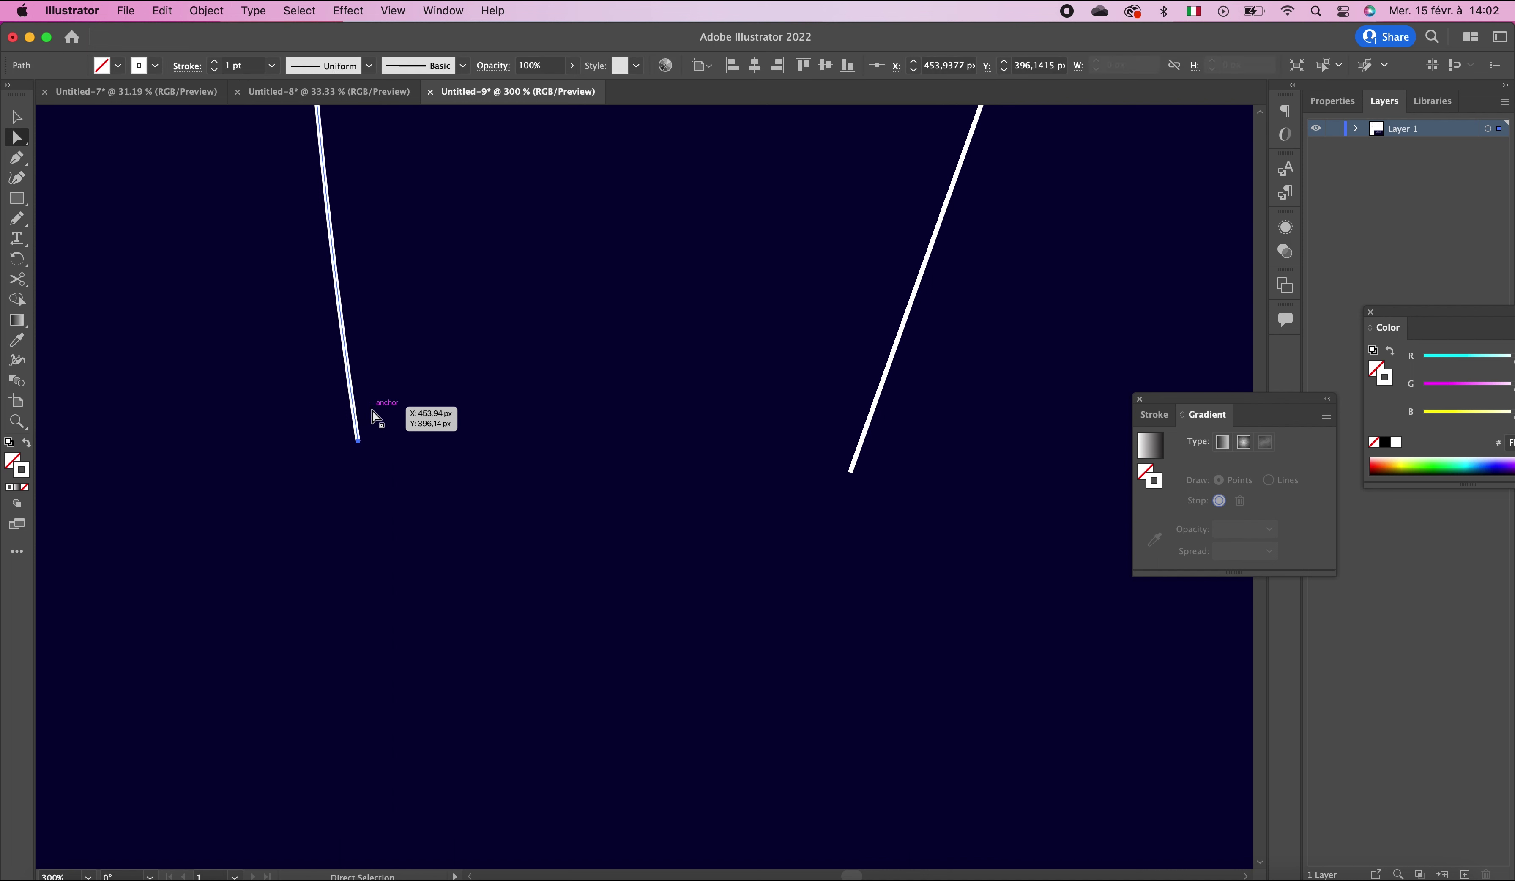
key("v")
Step: Move the T slightly closer to the S and the A closer to the T to tighten the letter spacing
key("space")
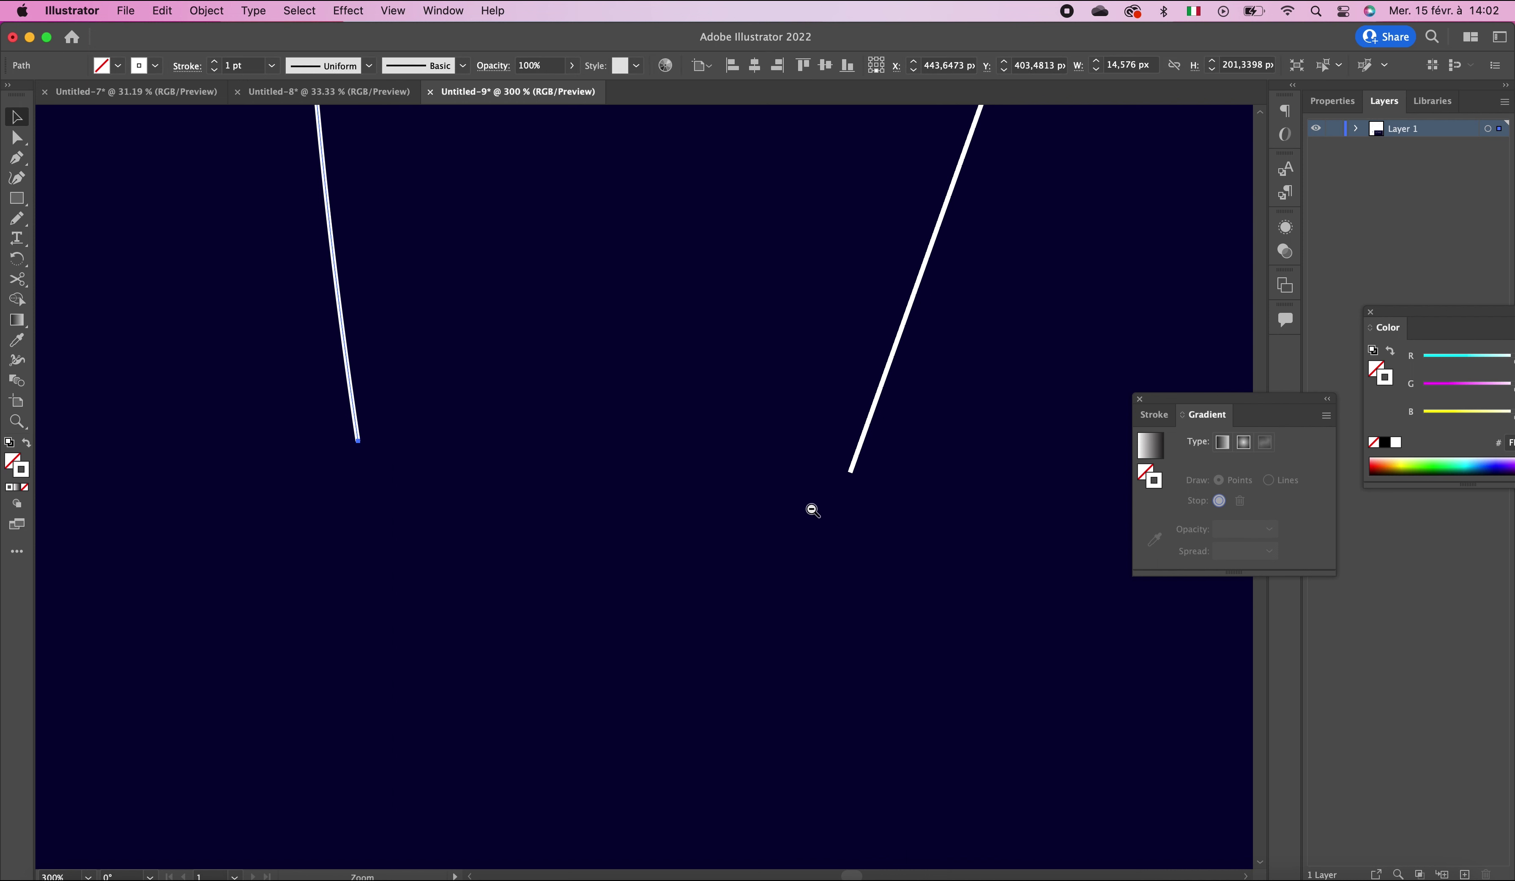
left_click(812, 510, "alt+super")
left_click(812, 510, "alt+super")
left_click(813, 510, "alt+super")
left_click(812, 509, "alt+super")
left_click(812, 508, "alt+super")
left_click_drag(617, 467, 808, 529)
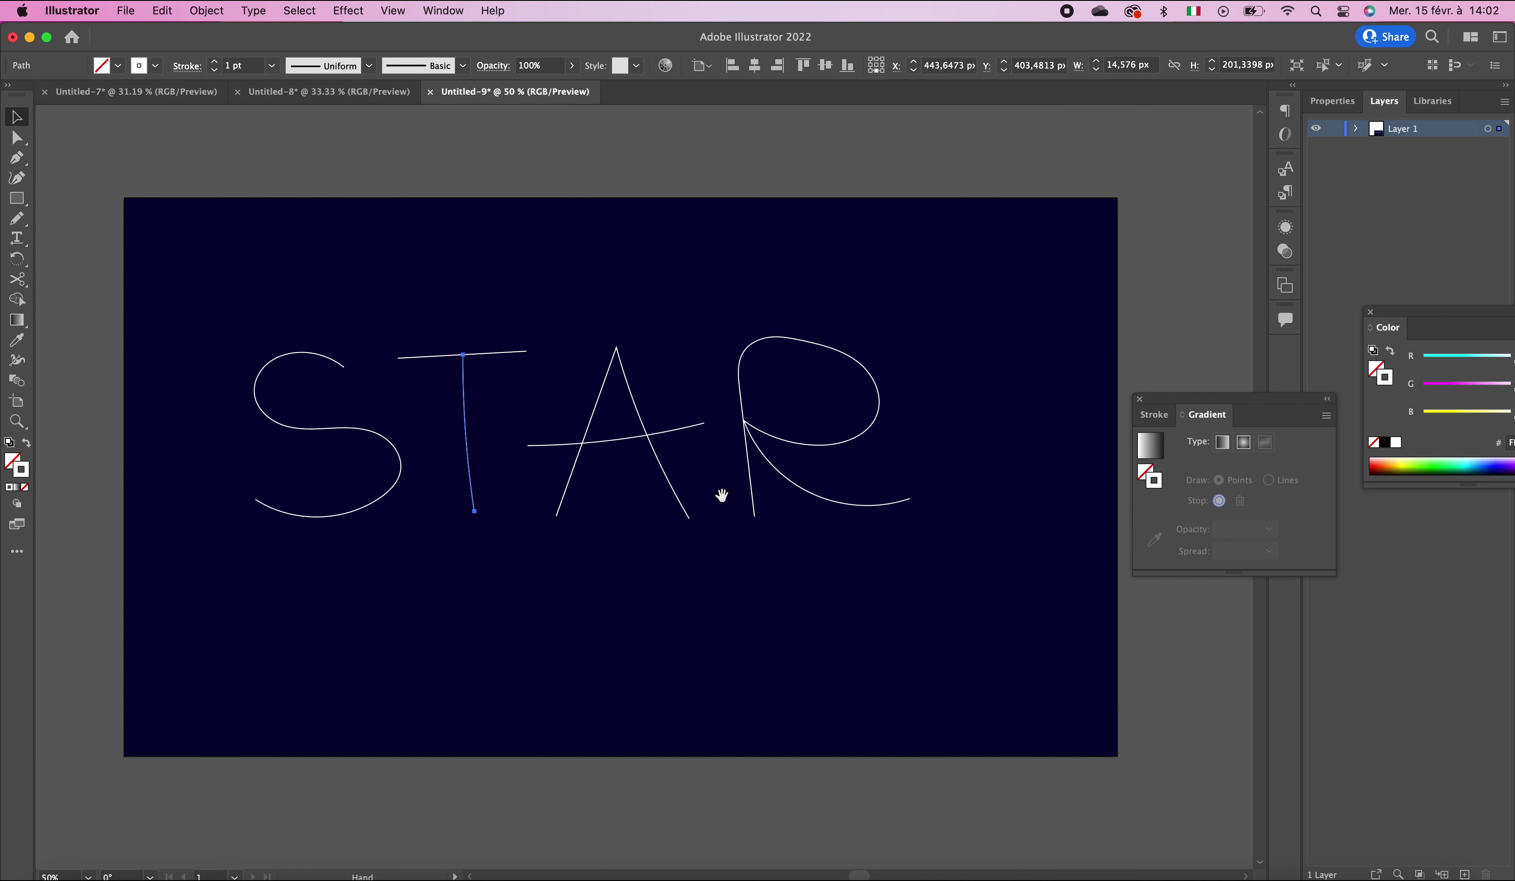
left_click(542, 323)
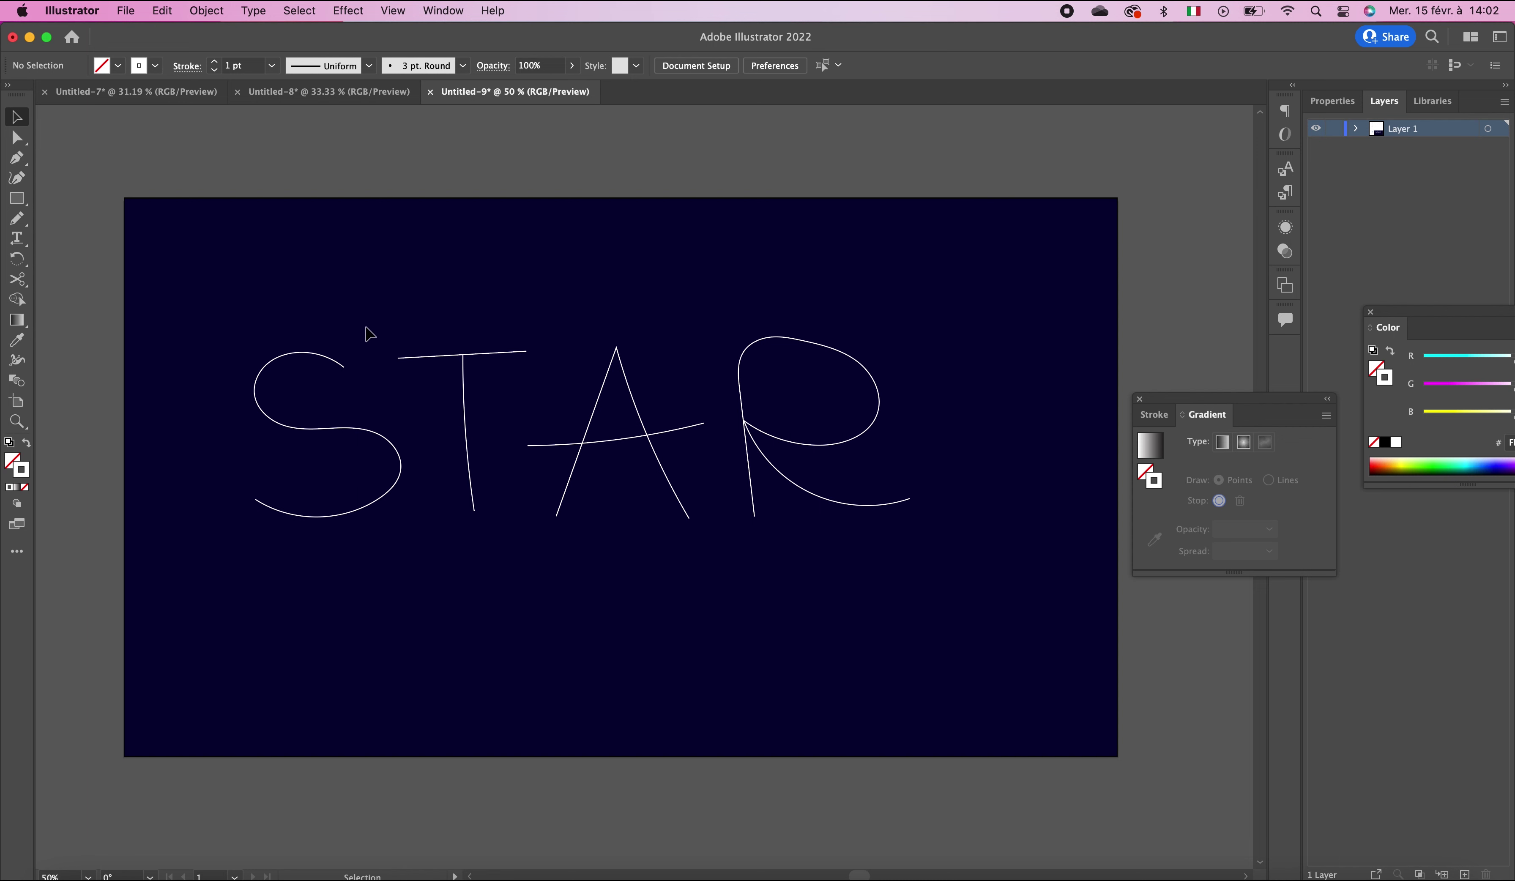
left_click_drag(226, 336, 227, 341)
left_click_drag(392, 335, 498, 558)
left_click(511, 541)
left_click(490, 359)
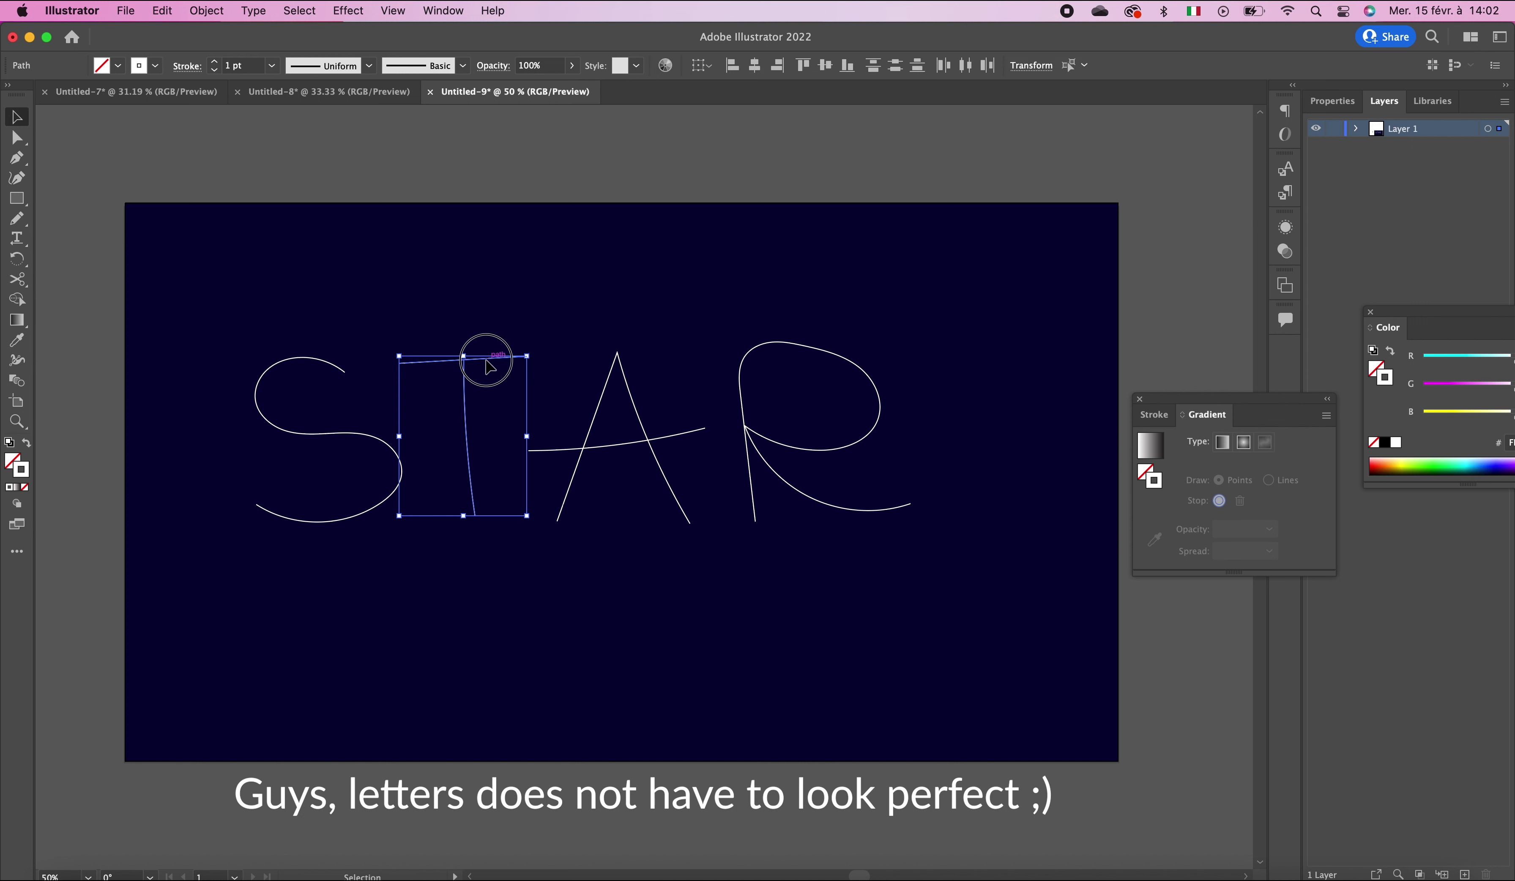
left_click_drag(490, 357, 476, 356)
left_click(676, 498)
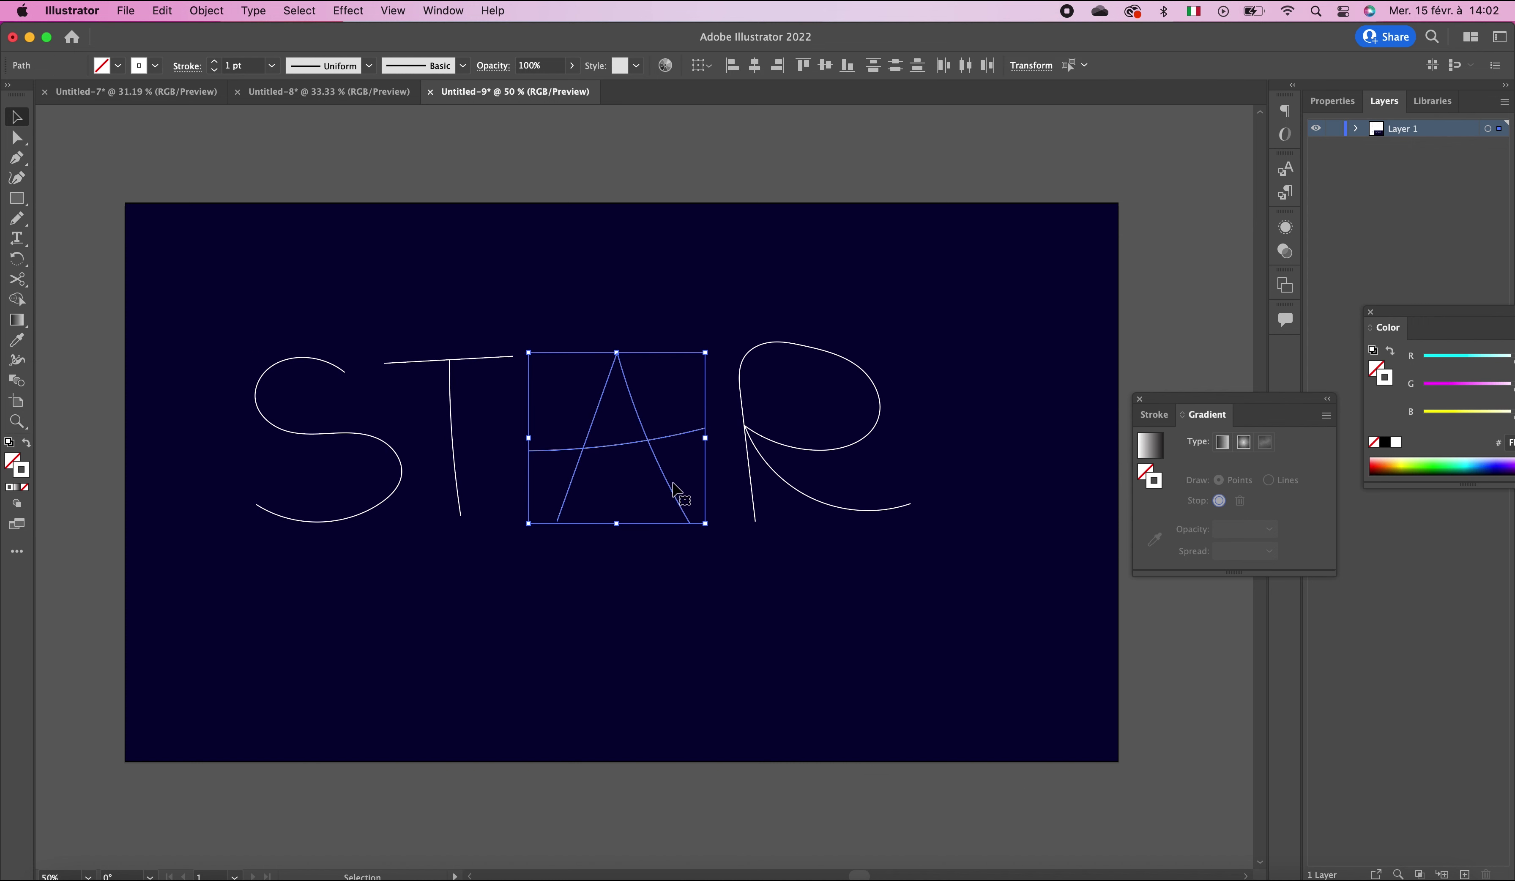
left_click_drag(669, 494, 654, 495)
Step: Move the R closer to the A and shift the whole word to the centre of the artboard's width
left_click_drag(738, 311, 863, 602)
left_click(928, 650)
key("z")
scroll(853, 538, "right", 1)
left_click_drag(853, 538, 782, 568)
left_click_drag(650, 476, 686, 478)
left_click(712, 573)
Step: Draw a circle about 75 px wide above the artboard and give it a linear gradient fill
left_click_drag(16, 198, 79, 217)
left_click_drag(366, 184, 342, 215)
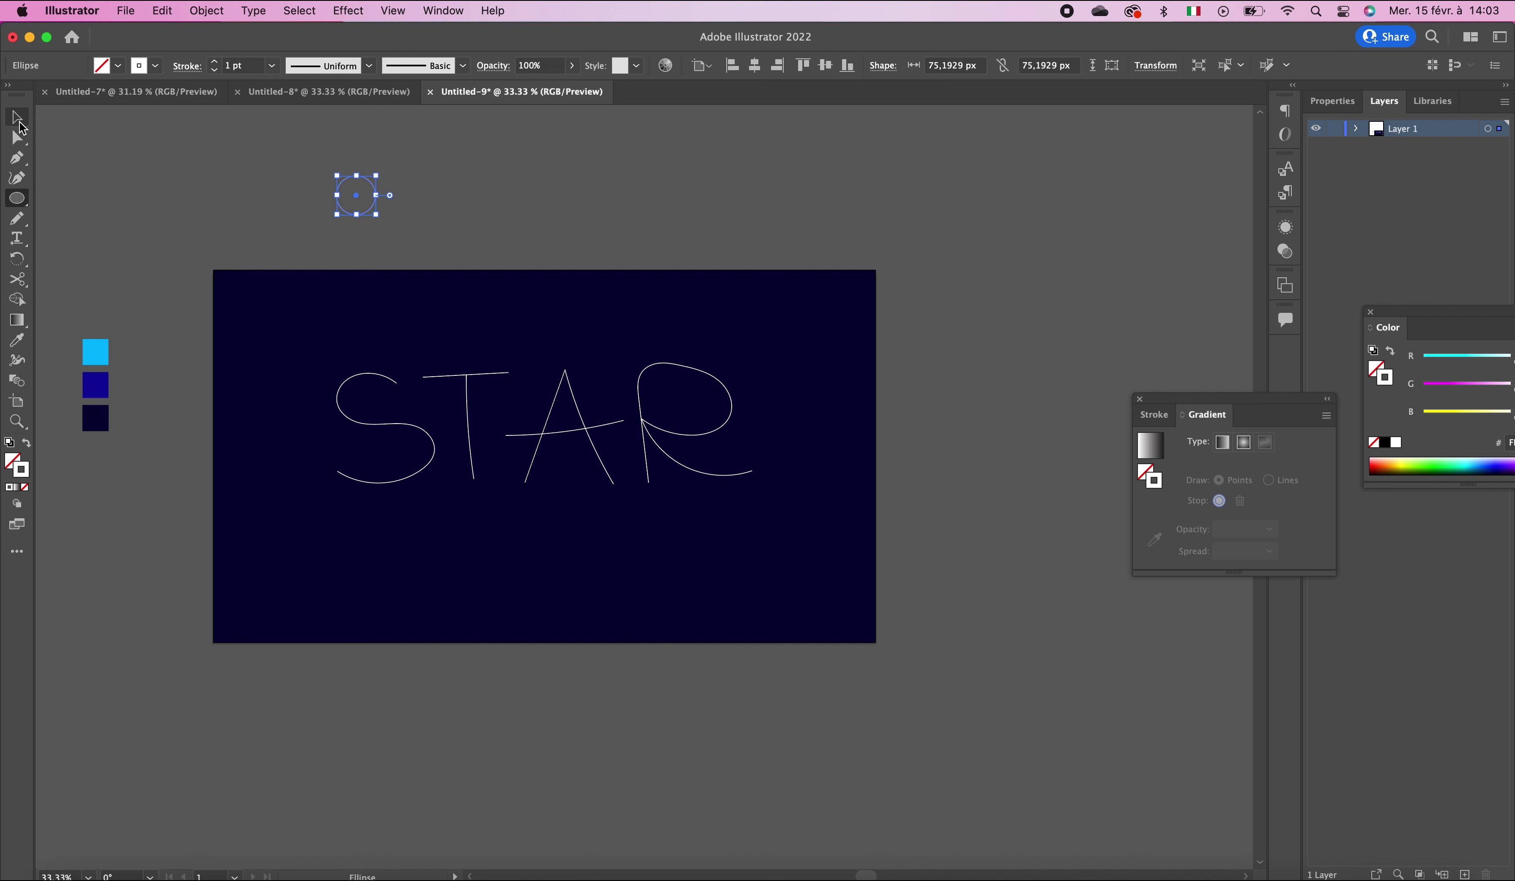
left_click(16, 117)
left_click(12, 460)
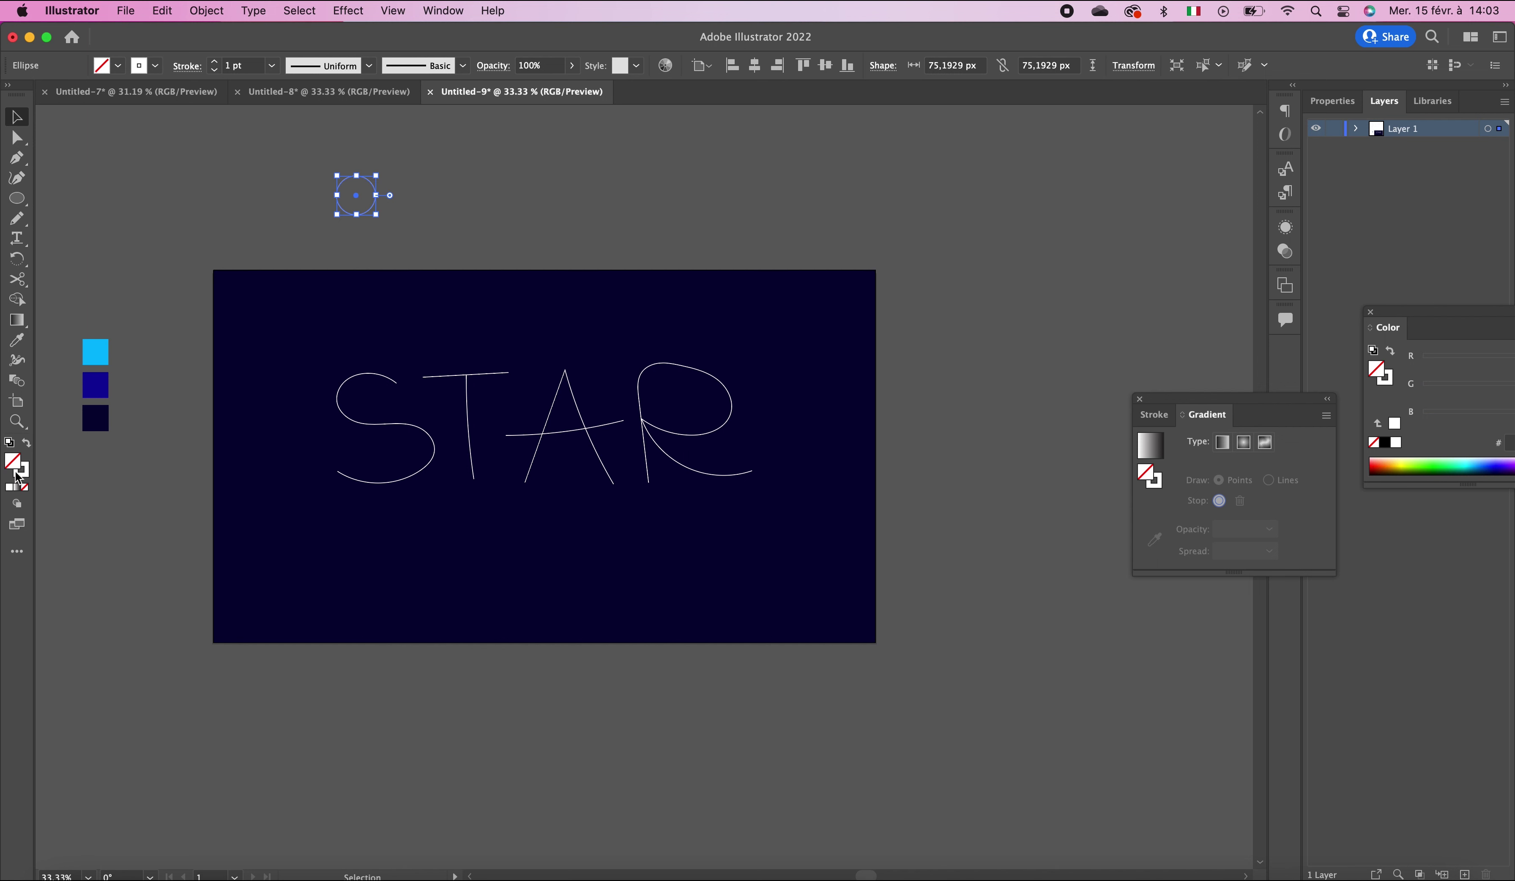
left_click(18, 491)
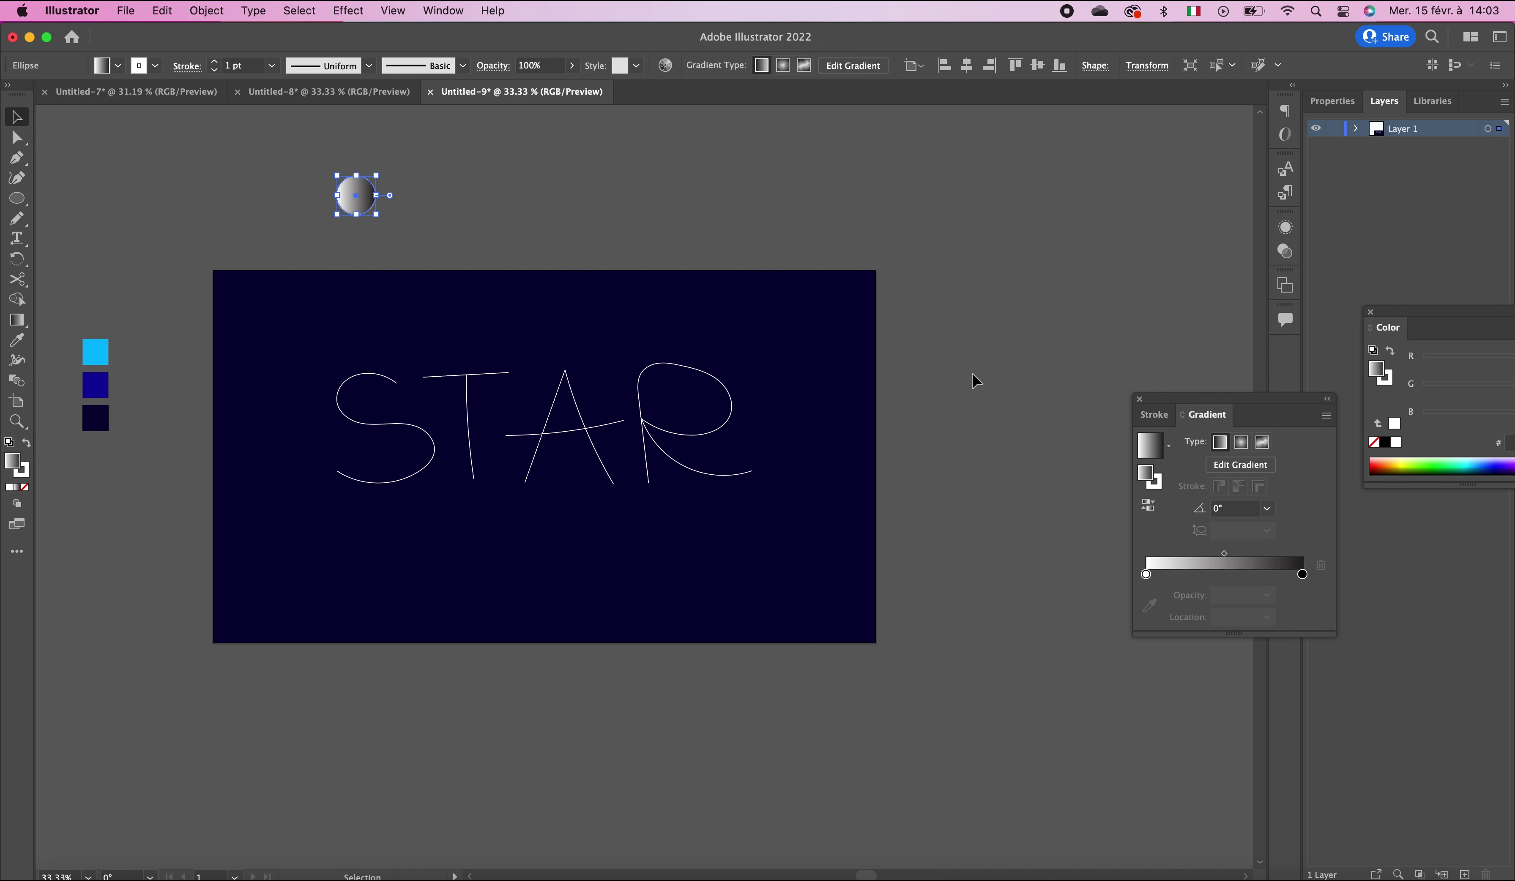
Step: Set the circle gradient's starting colour stop to the light blue sampled from the reference square
double_click(1146, 575)
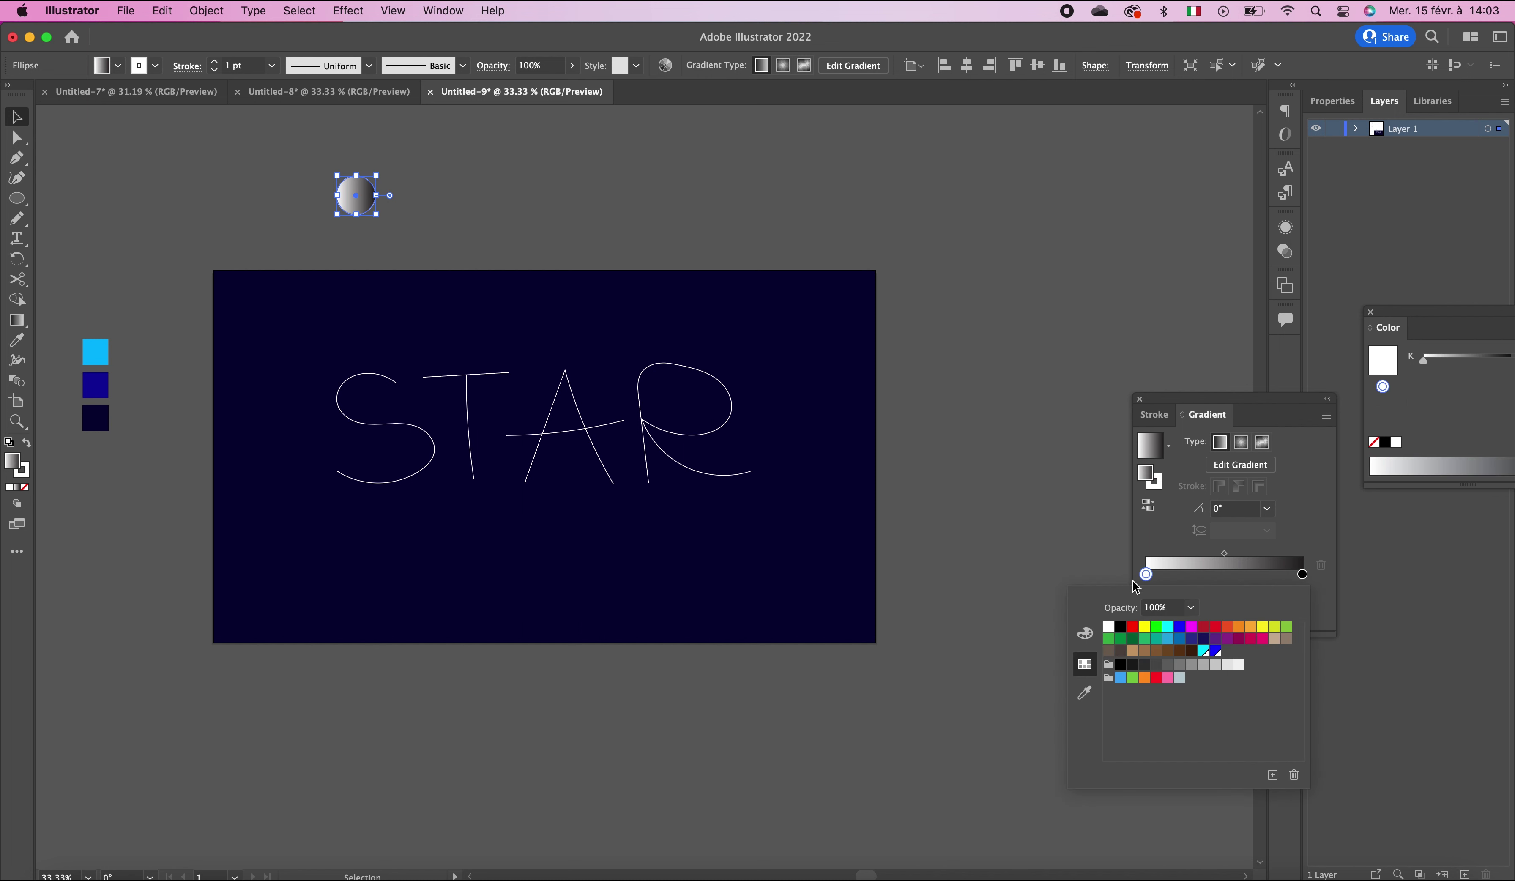
key("Escape")
left_click(1150, 605)
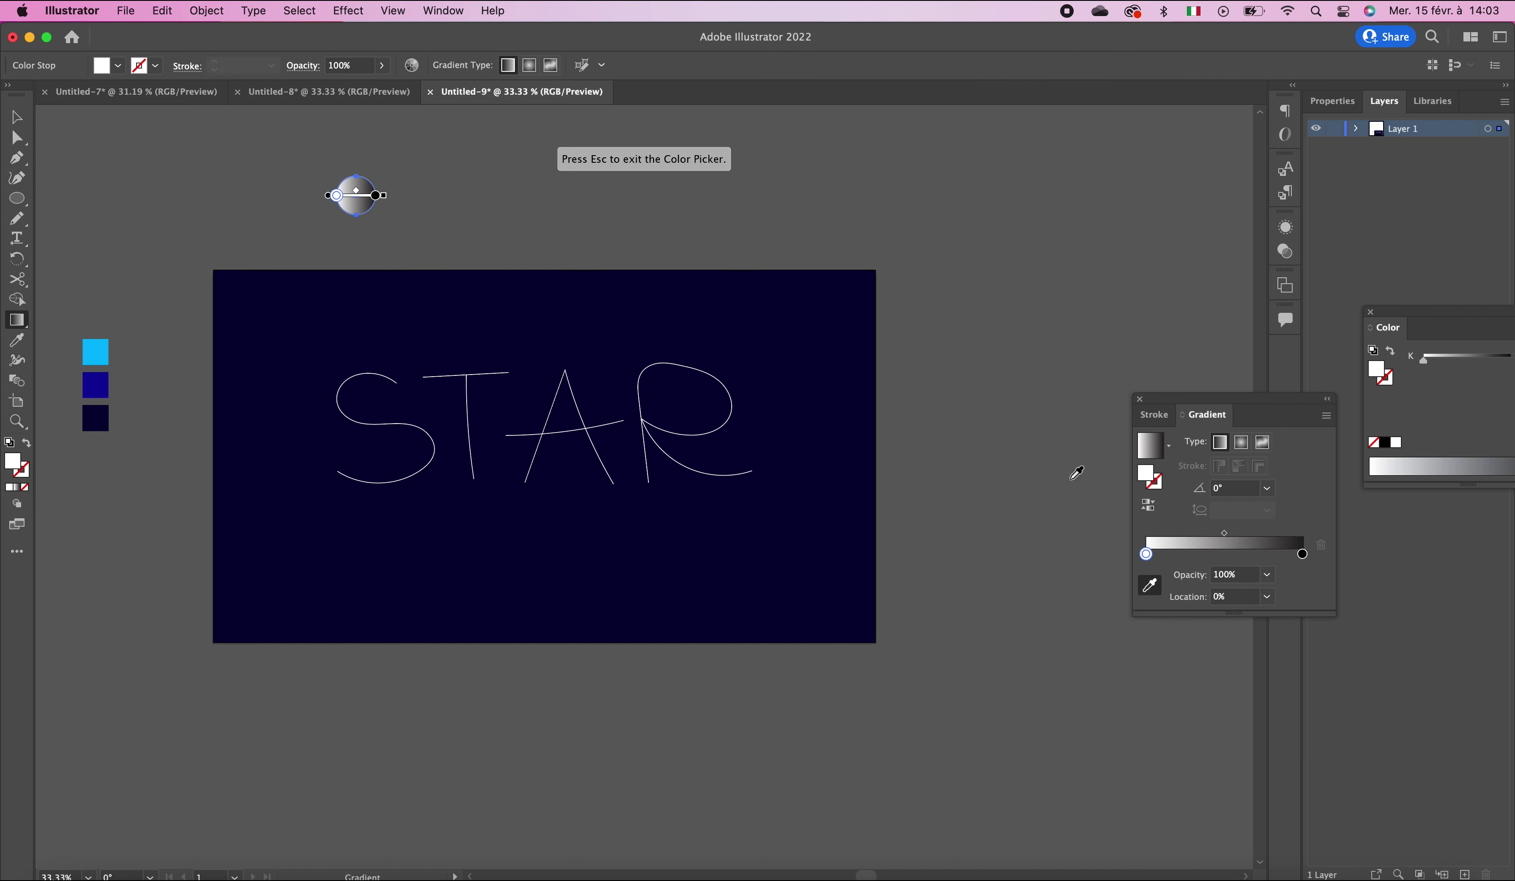
left_click(96, 352)
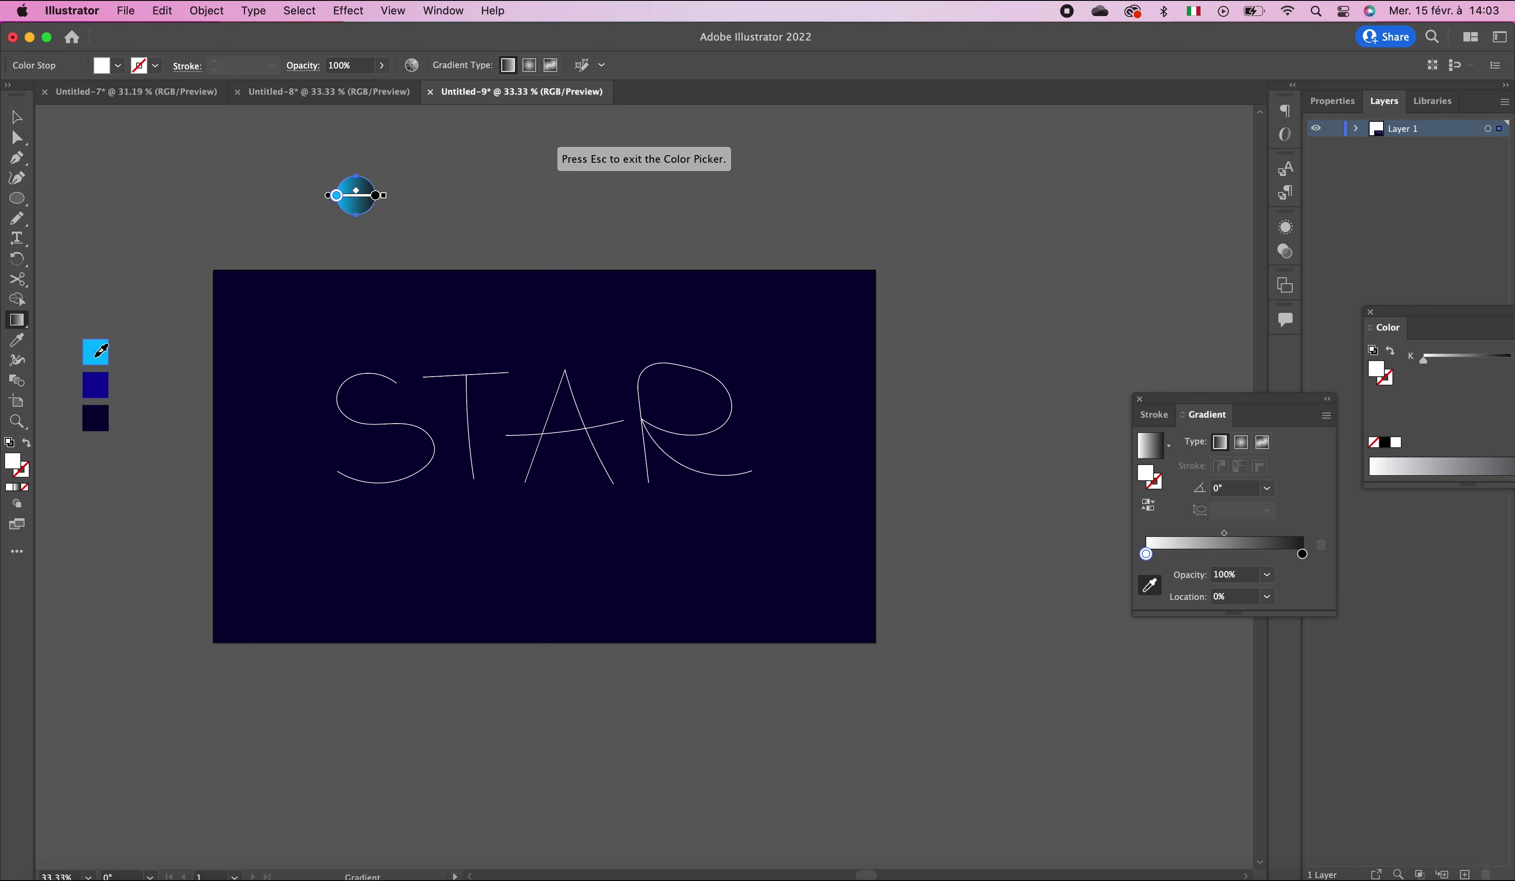
Step: Set the circle gradient's end colour stop to the deep blue sampled from the middle reference square
left_click(1303, 554)
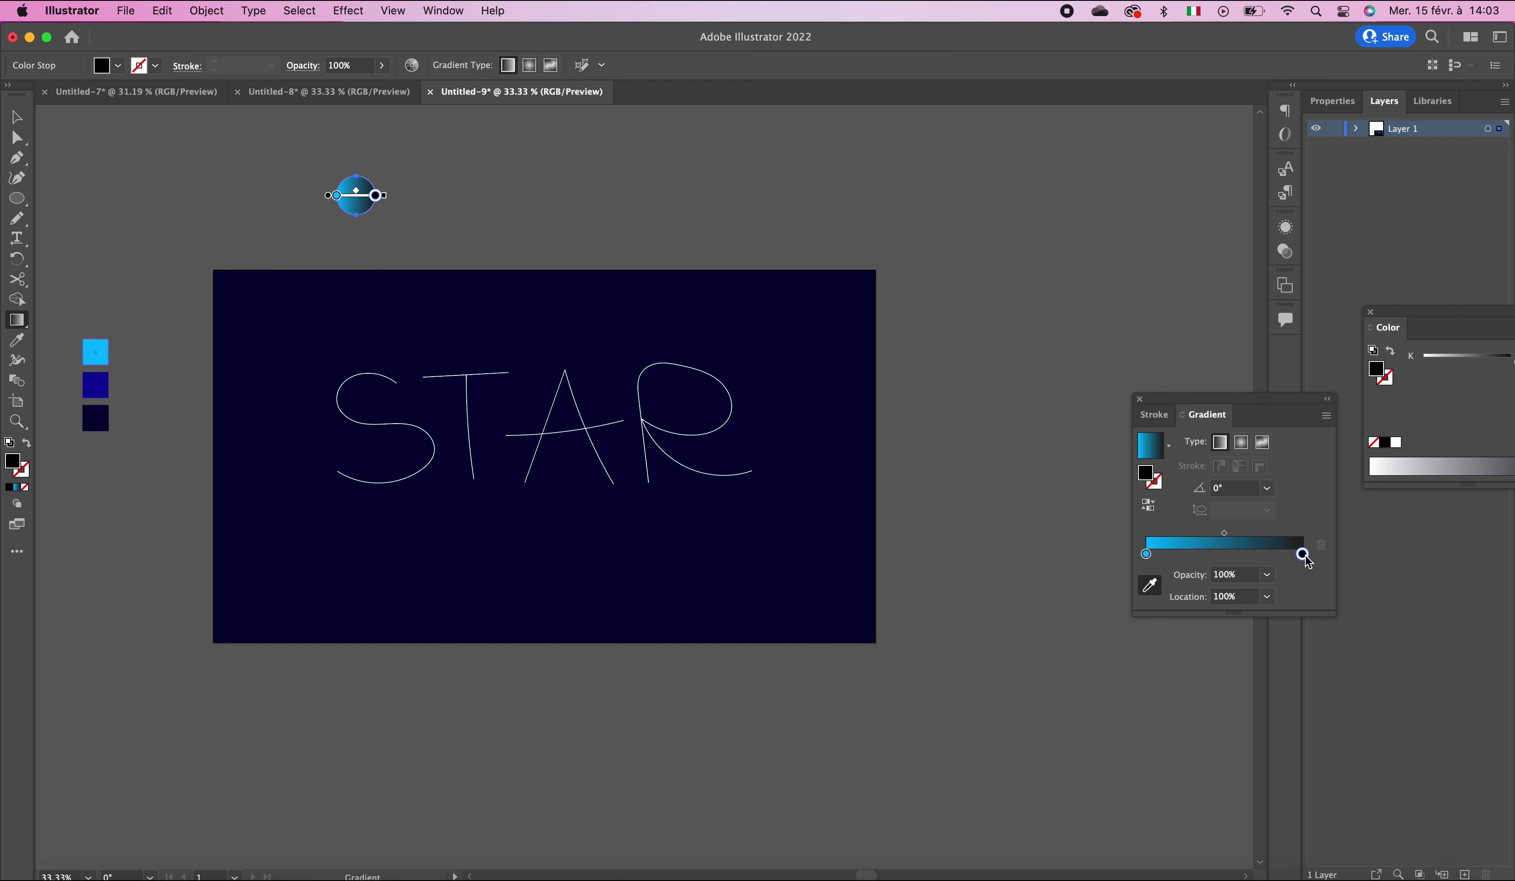
double_click(1304, 555)
left_click(1084, 671)
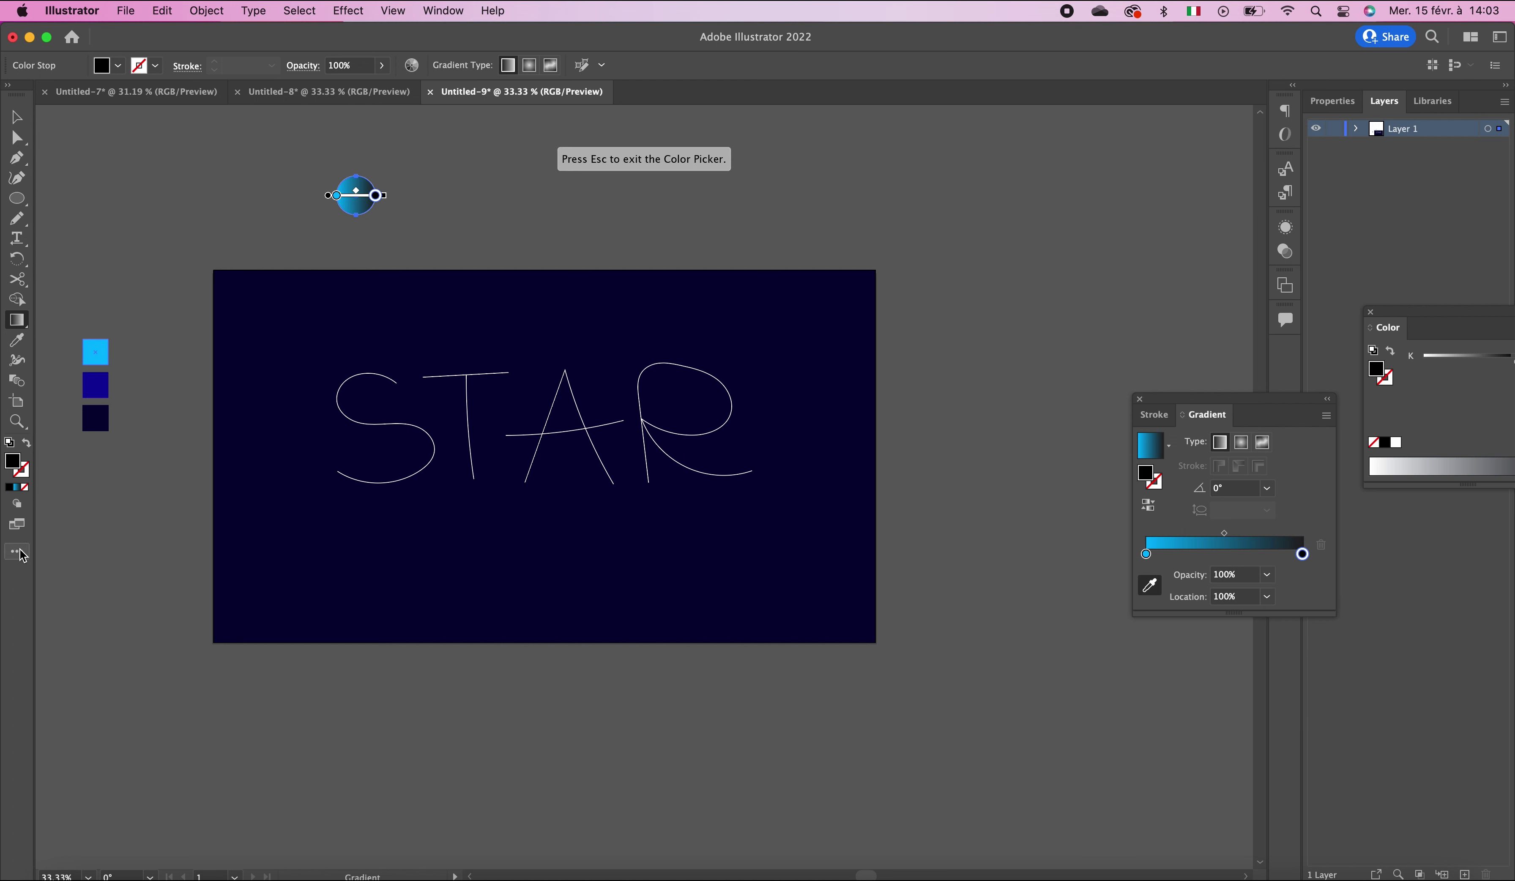
left_click(93, 383)
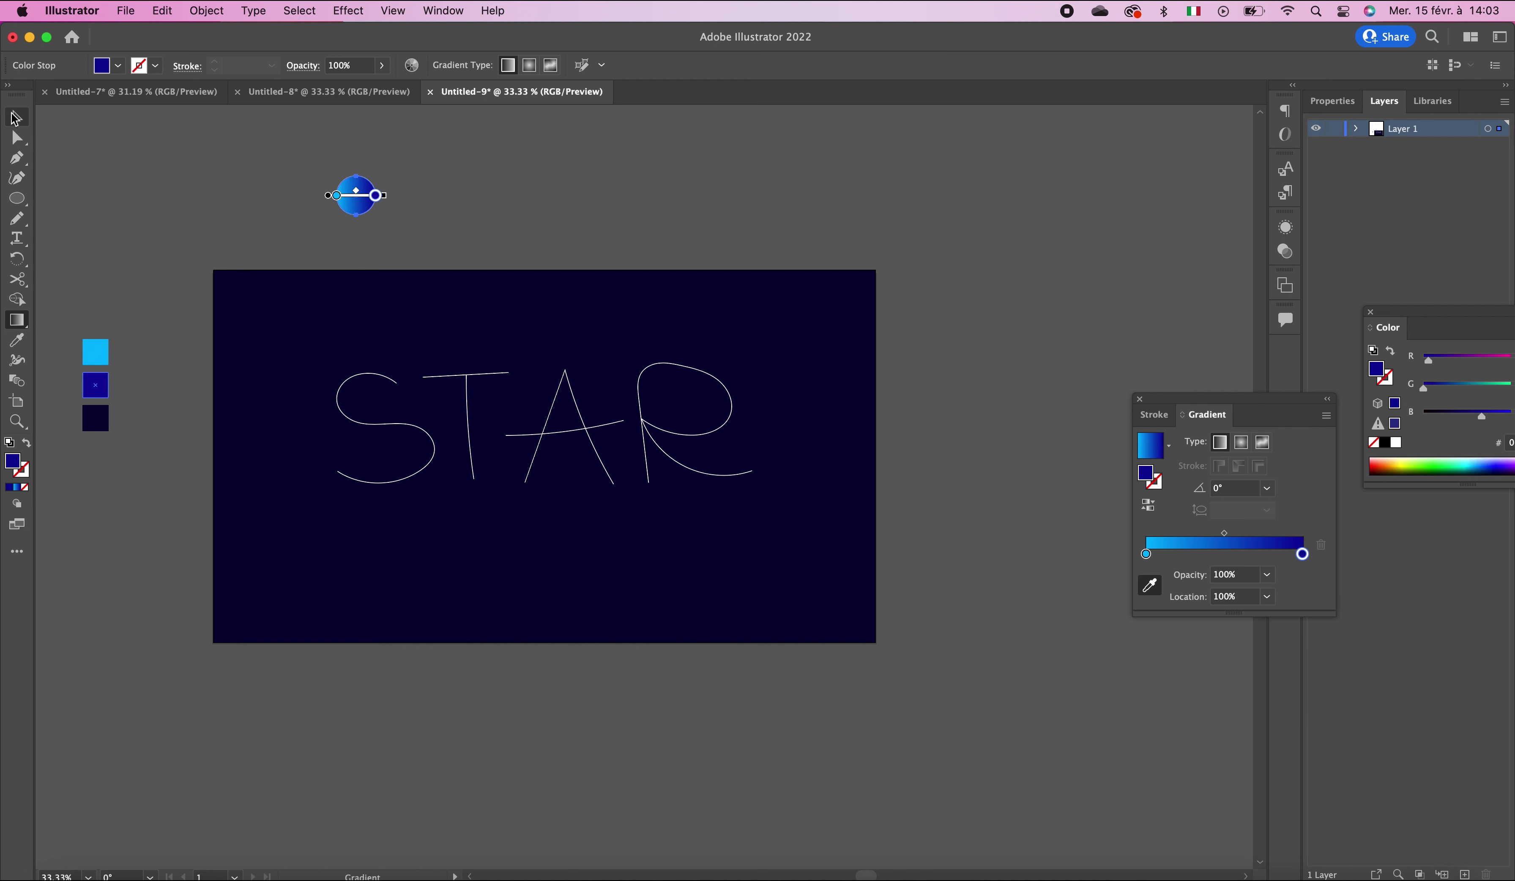
Step: Remove the stroke from the gradient circle and place a copy level with it, about 565 px to its right
left_click(16, 118)
scroll(287, 148, "right", 2)
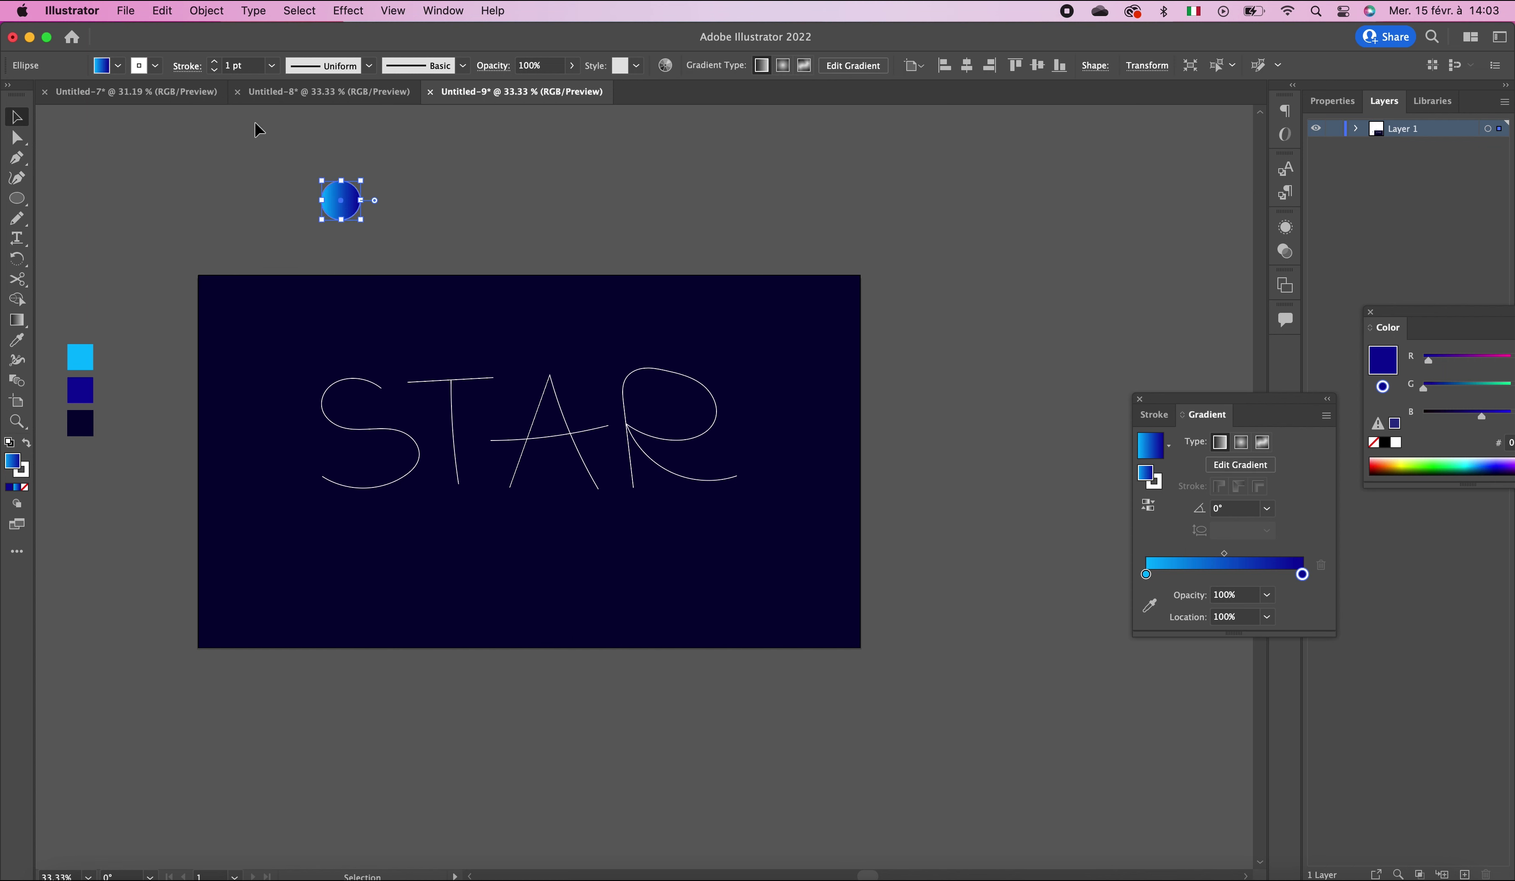
left_click(156, 66)
left_click(11, 94)
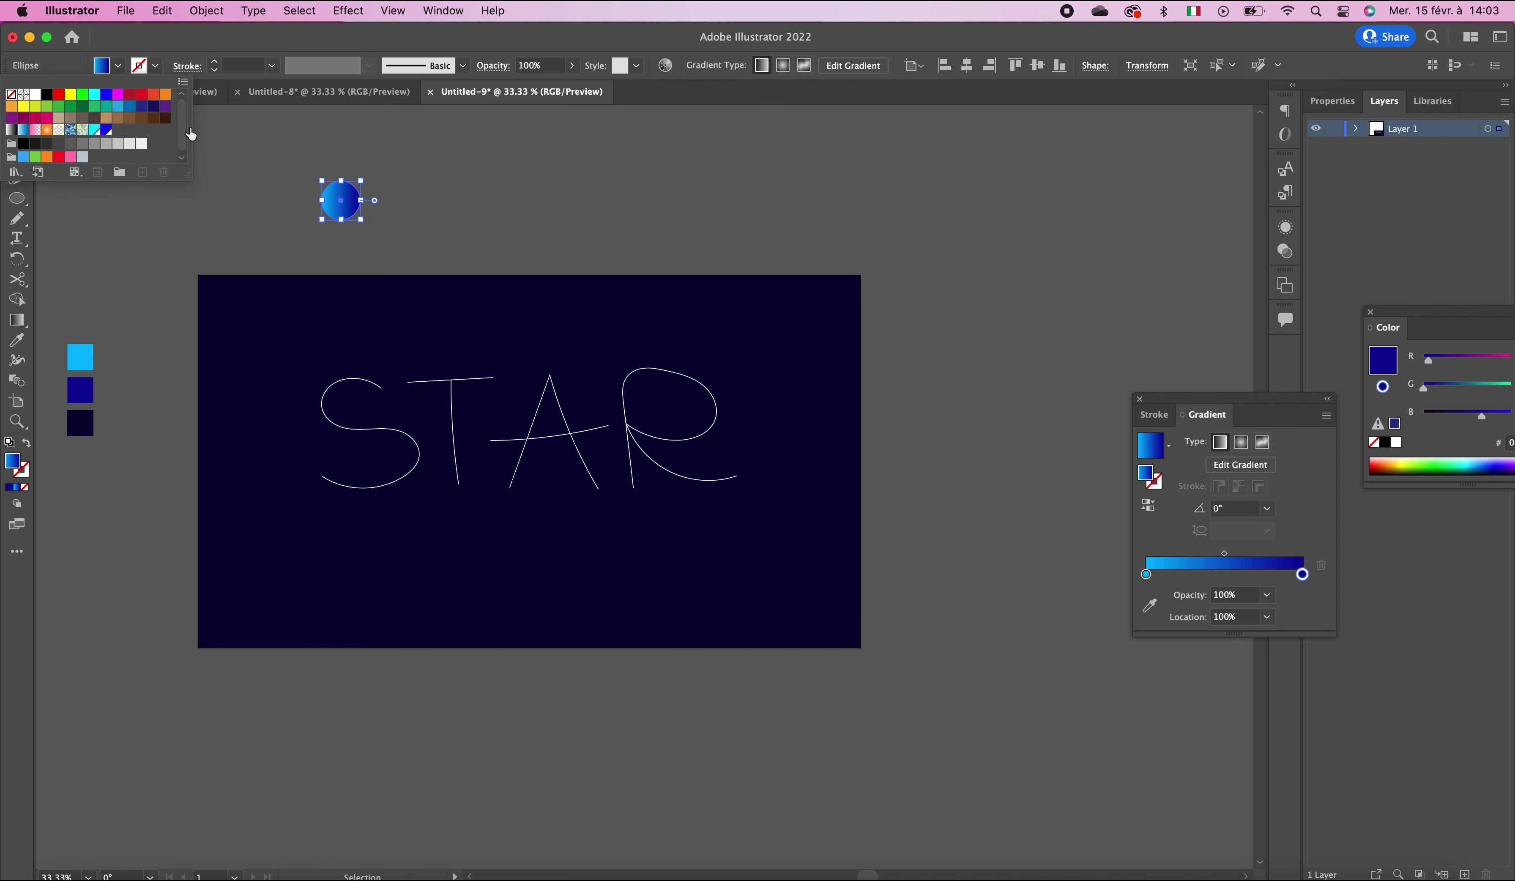
left_click_drag(349, 212, 642, 212)
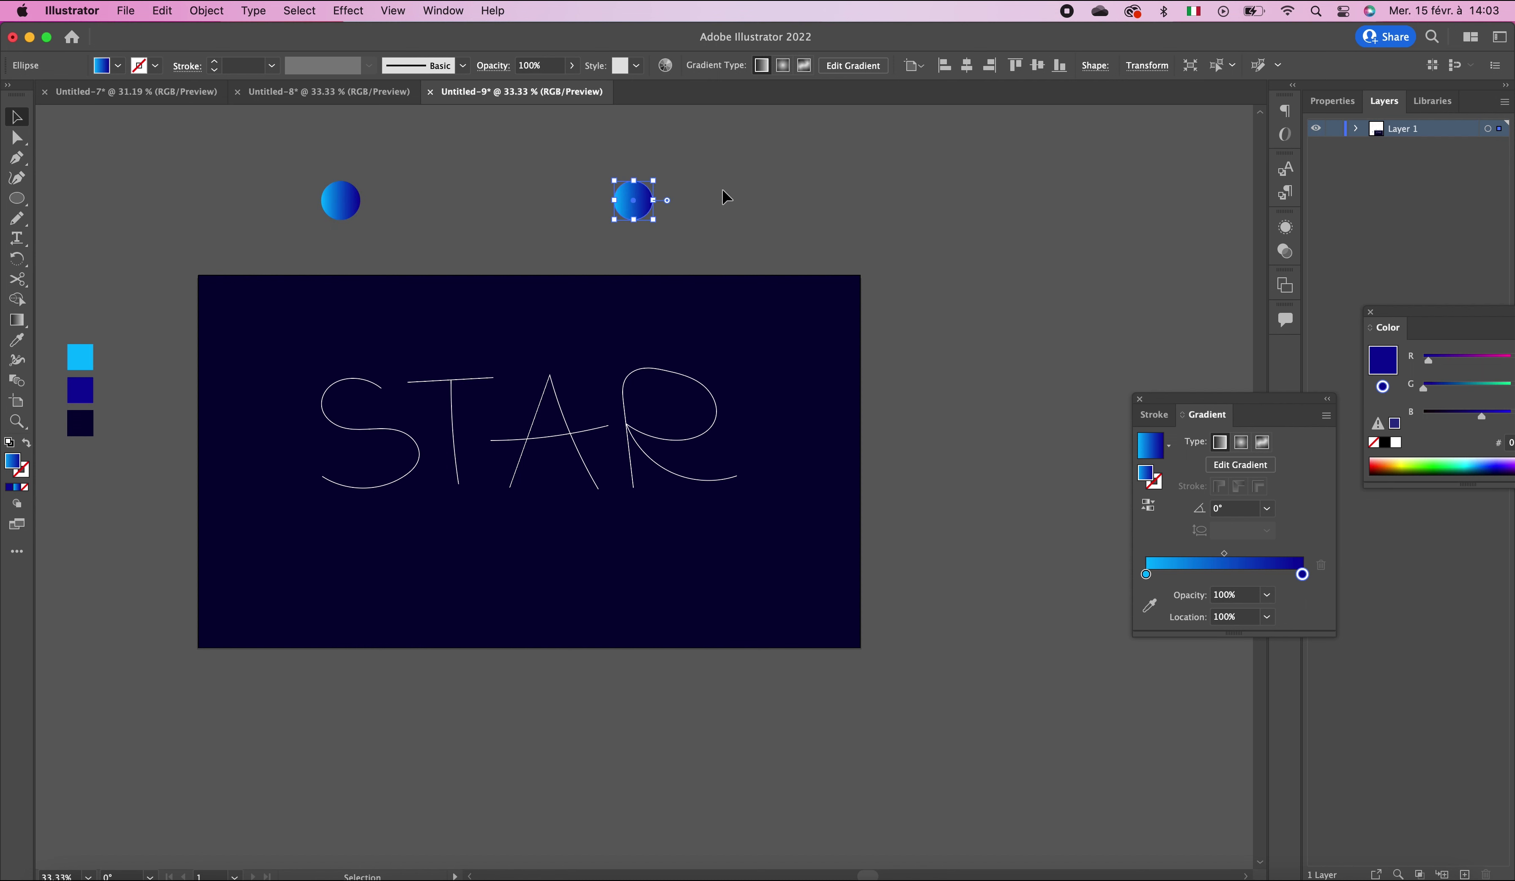
Step: Make a blend between the two gradient circles above the artboard
left_click(337, 211, "shift")
left_click(206, 11)
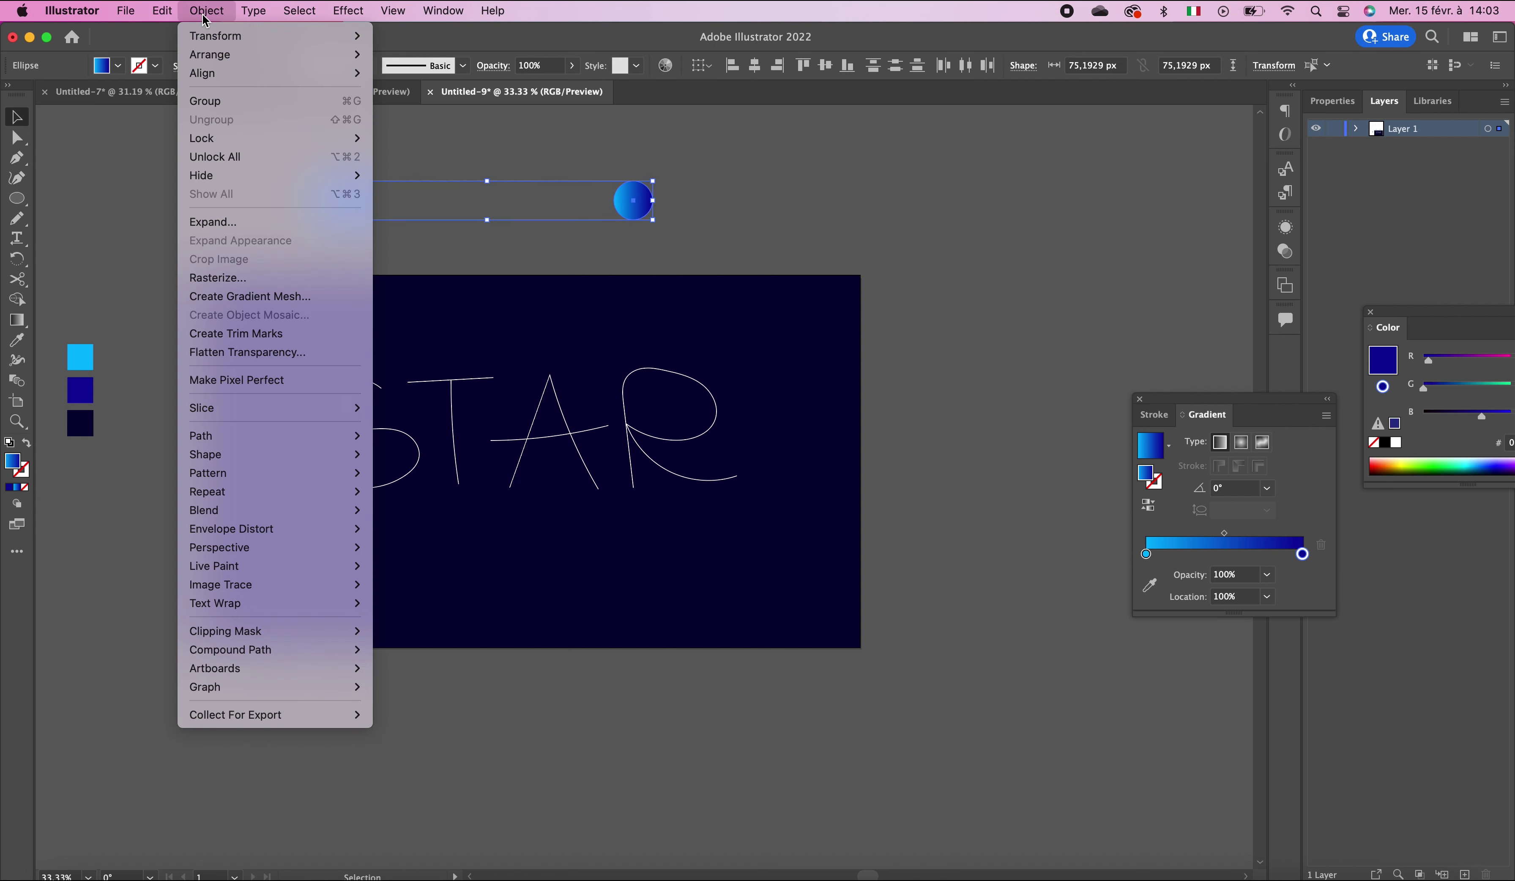
mouse_move(266, 514)
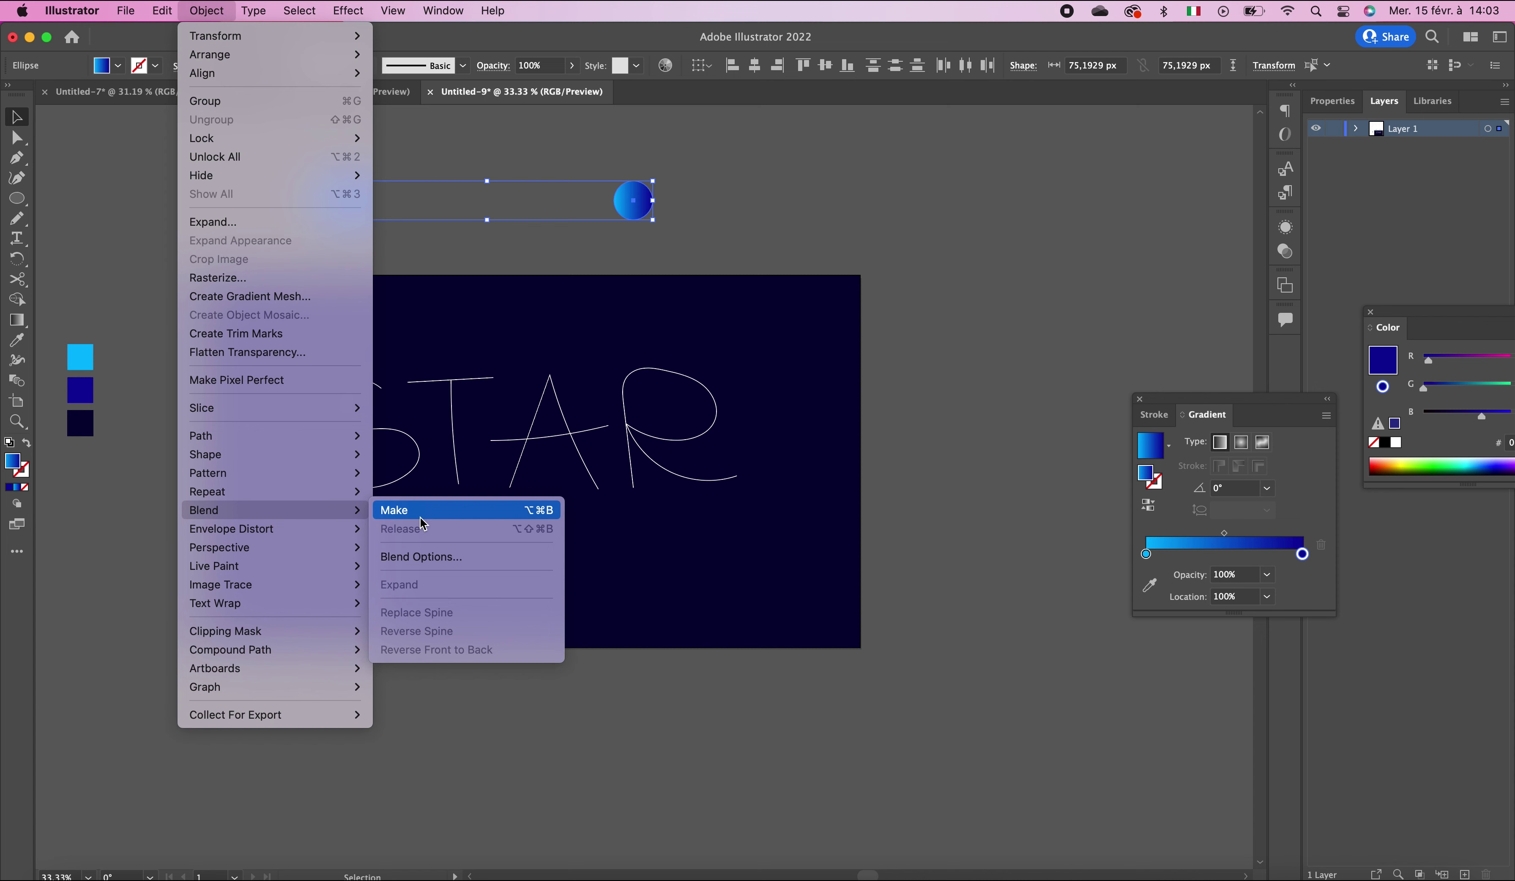
left_click(448, 521)
left_click(233, 204)
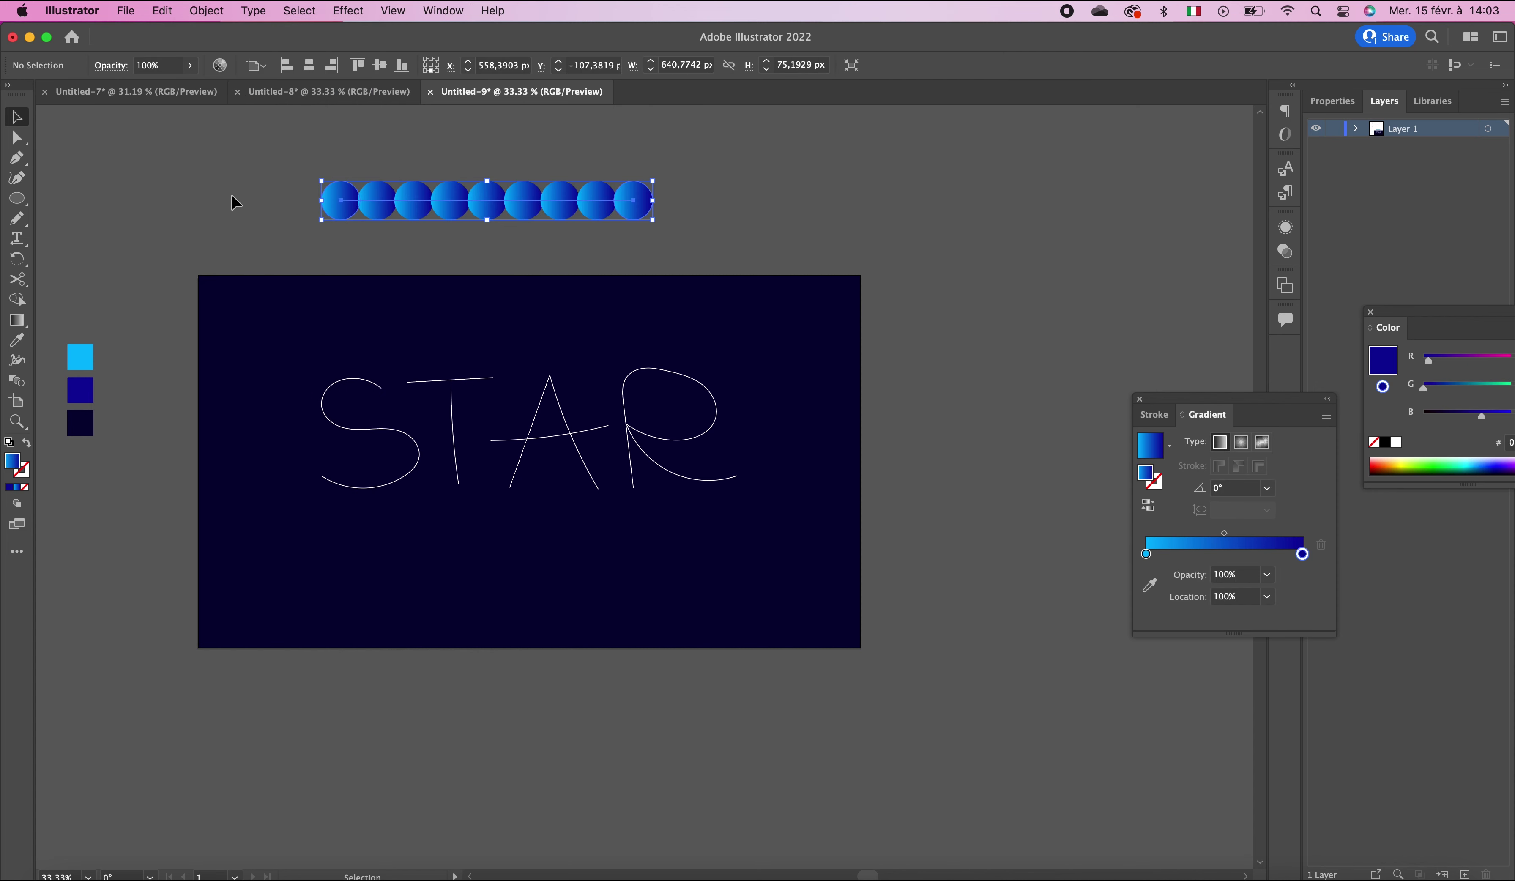
Step: Set the circle blend's spacing to Specified Steps with 500 steps
left_click(614, 214)
left_click(220, 13)
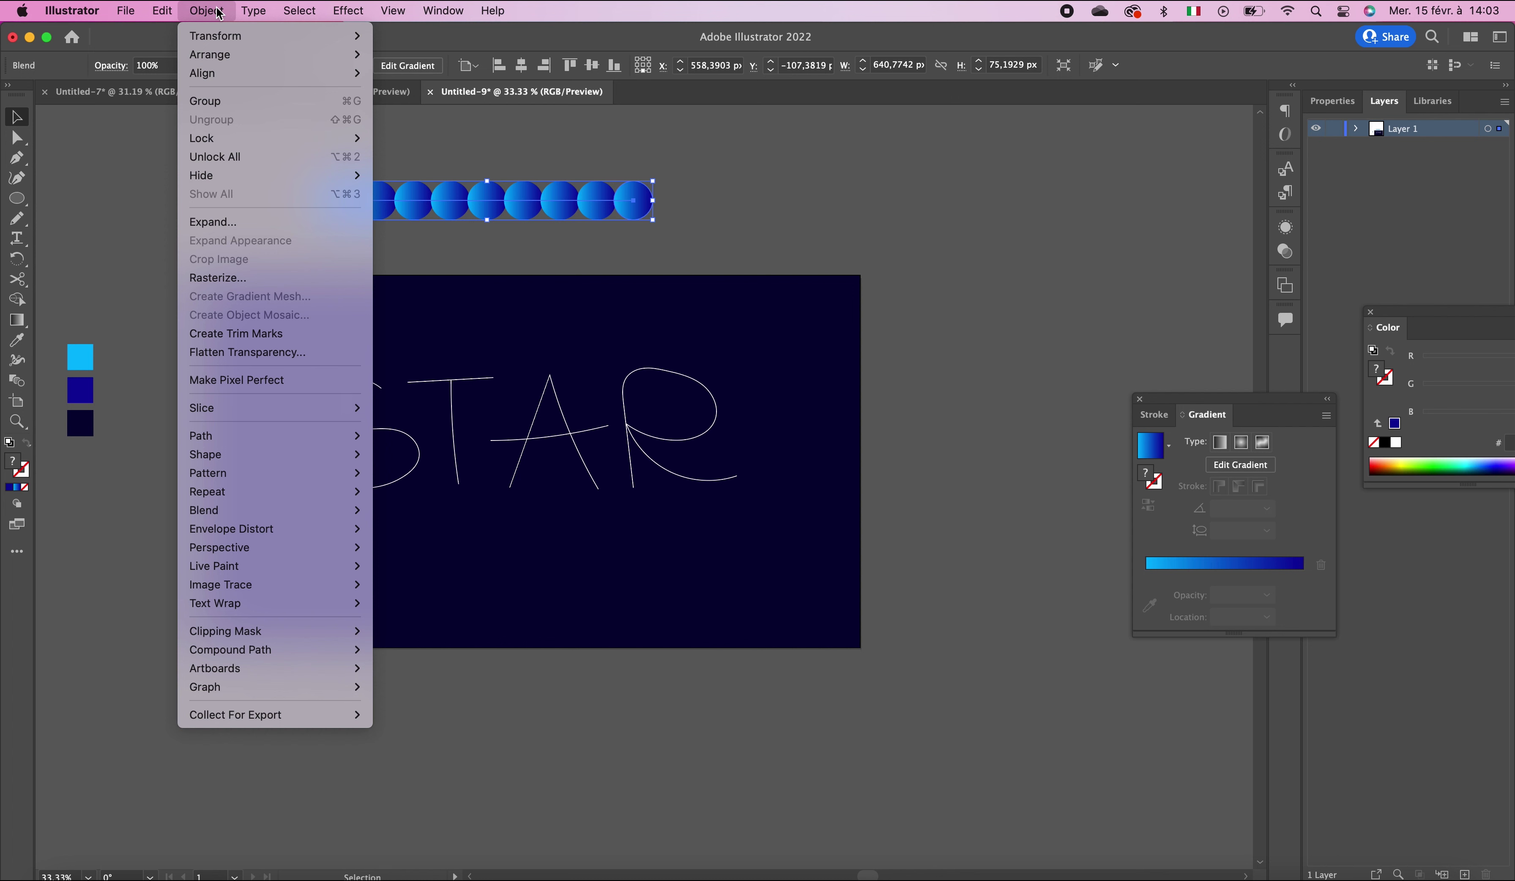
mouse_move(218, 34)
mouse_move(287, 511)
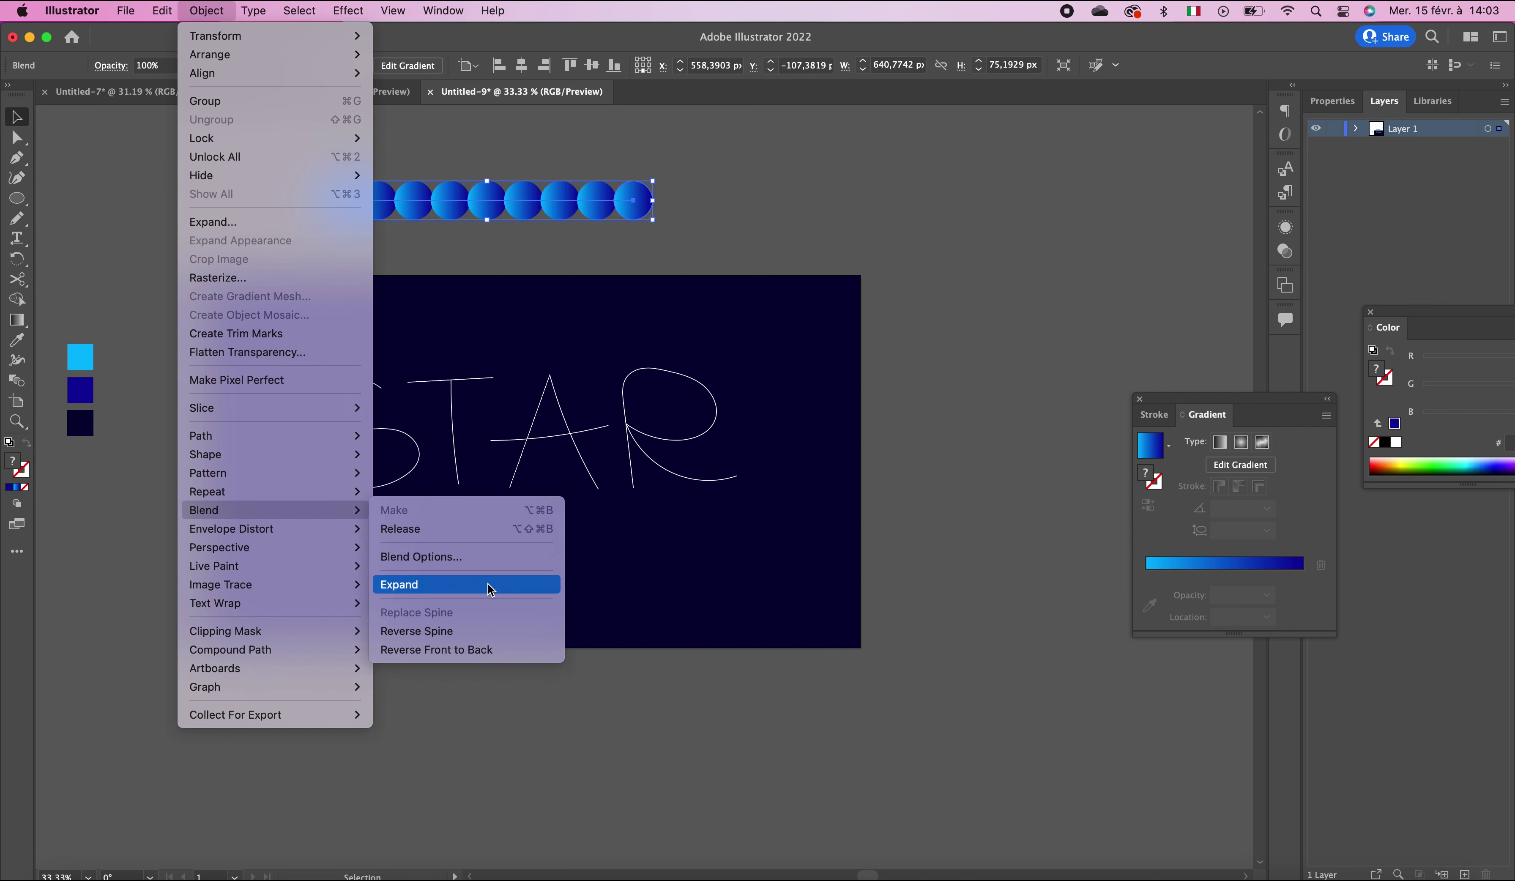
left_click(478, 566)
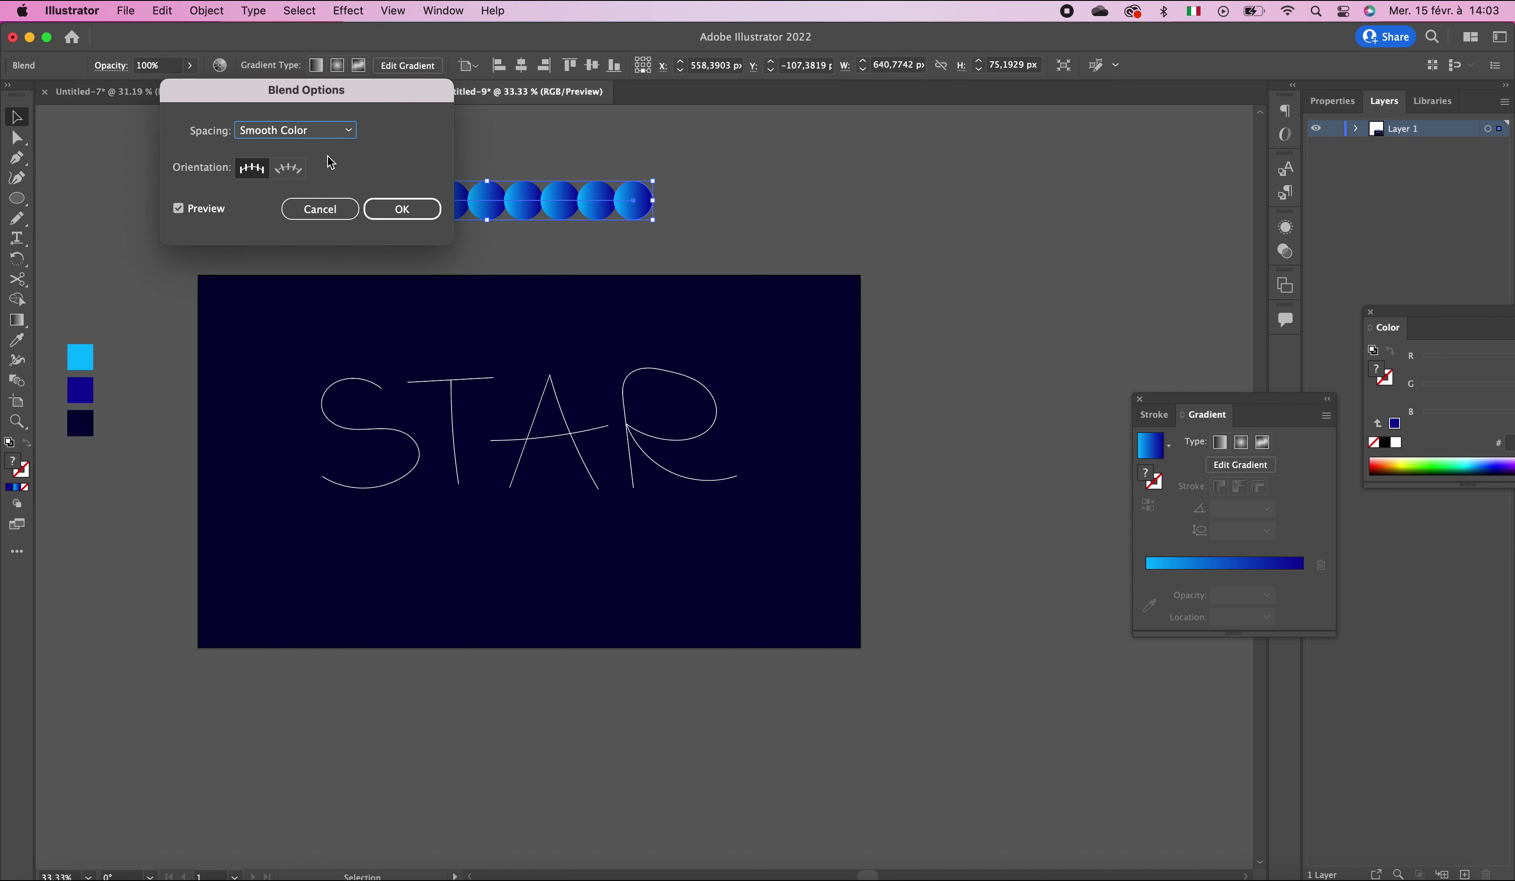
left_click(318, 131)
left_click(316, 147)
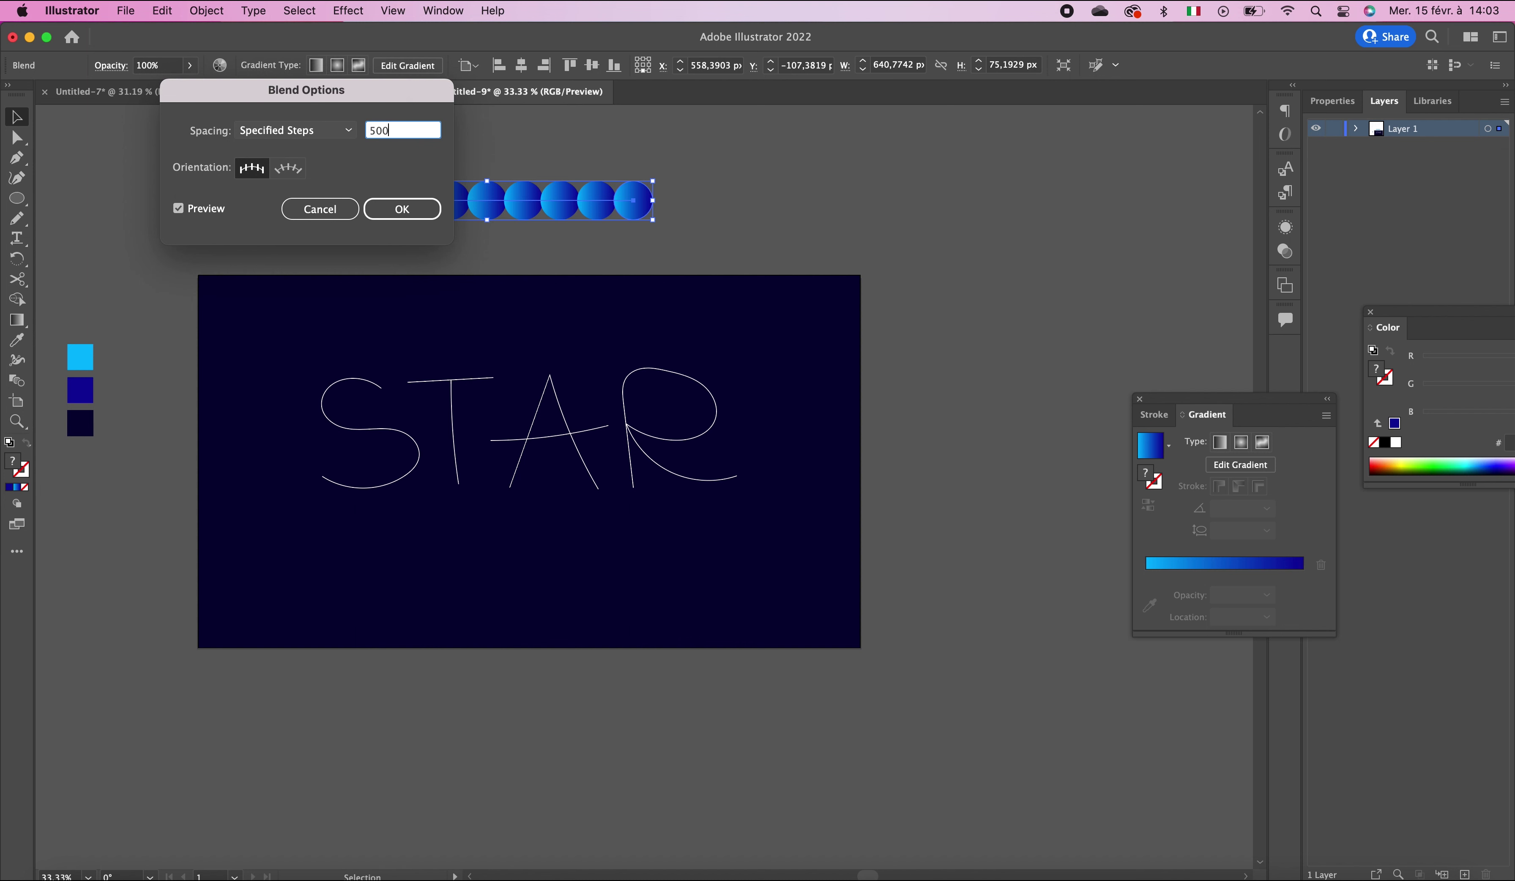
left_click(401, 208)
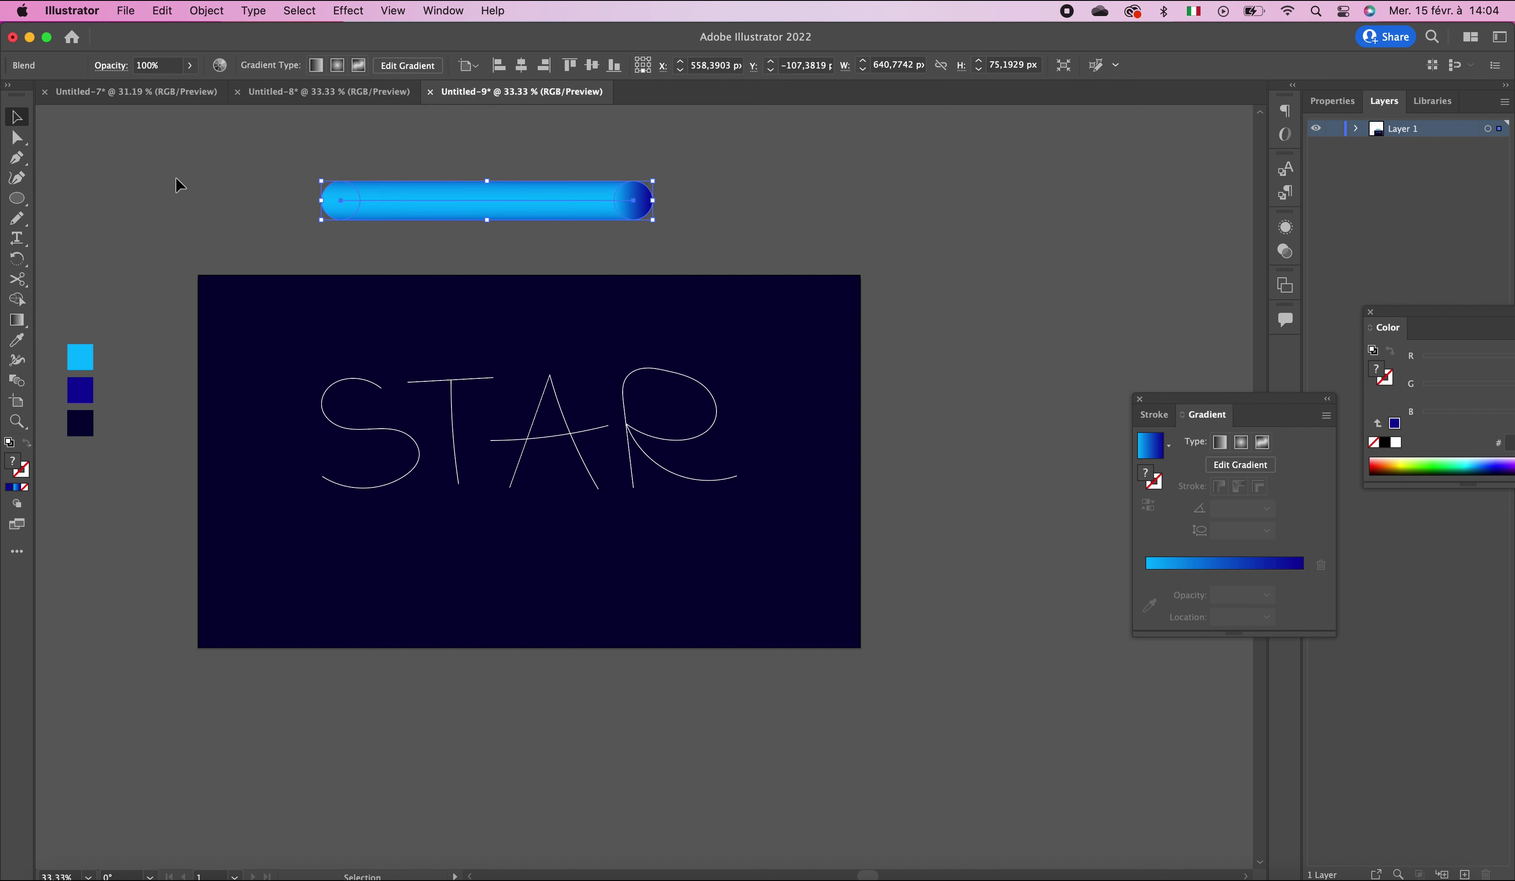
Step: Copy the blended bar straight up and repeat the copy to build a stack of four bars about 95 px apart
scroll(710, 348, "up", 3)
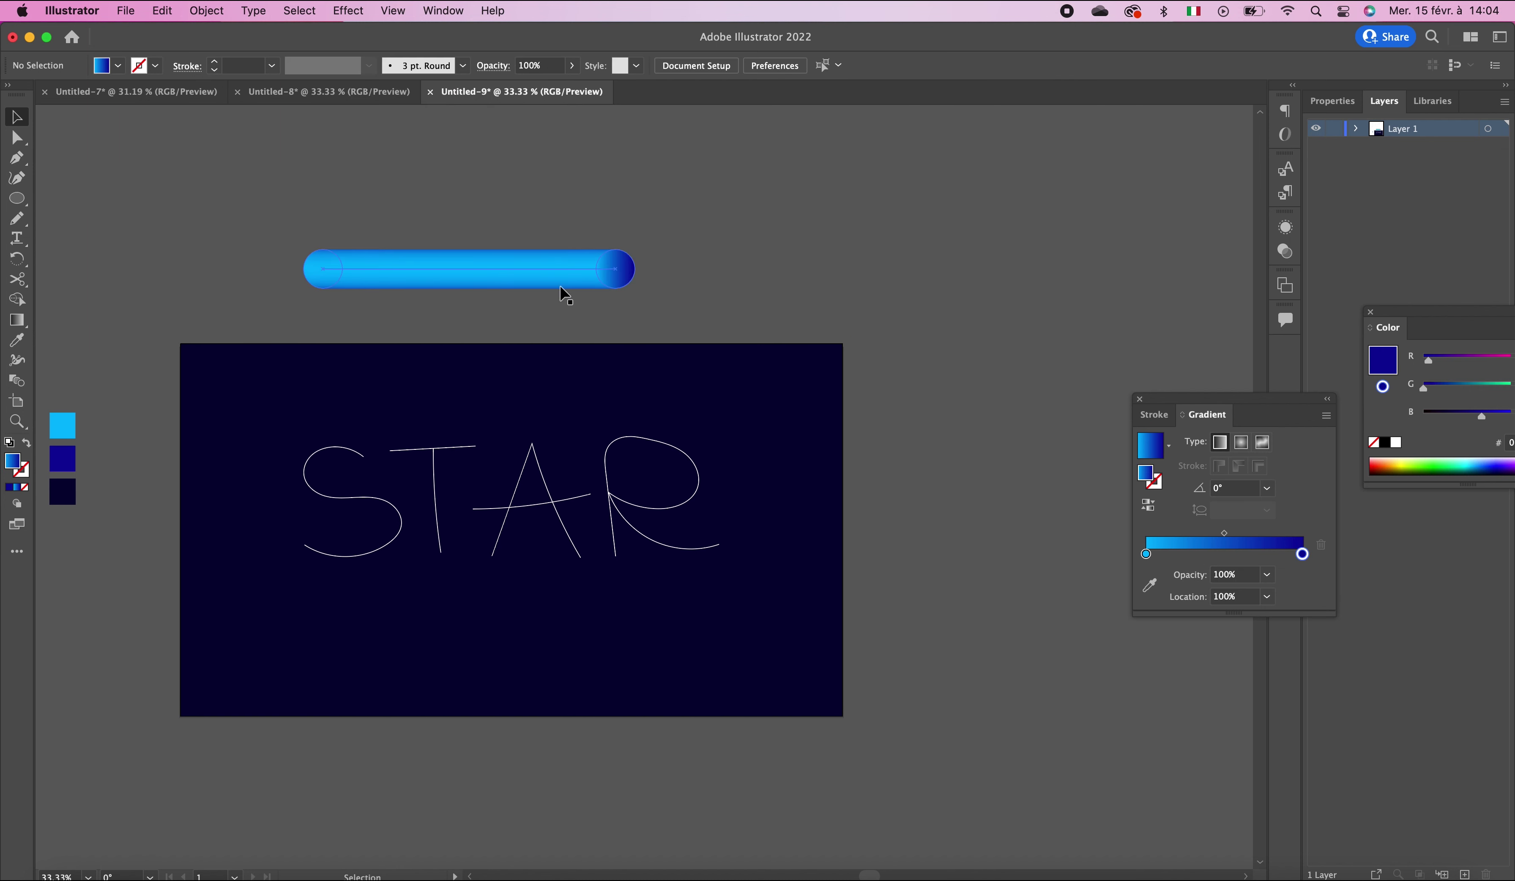
left_click_drag(562, 282, 560, 244)
key("super+d")
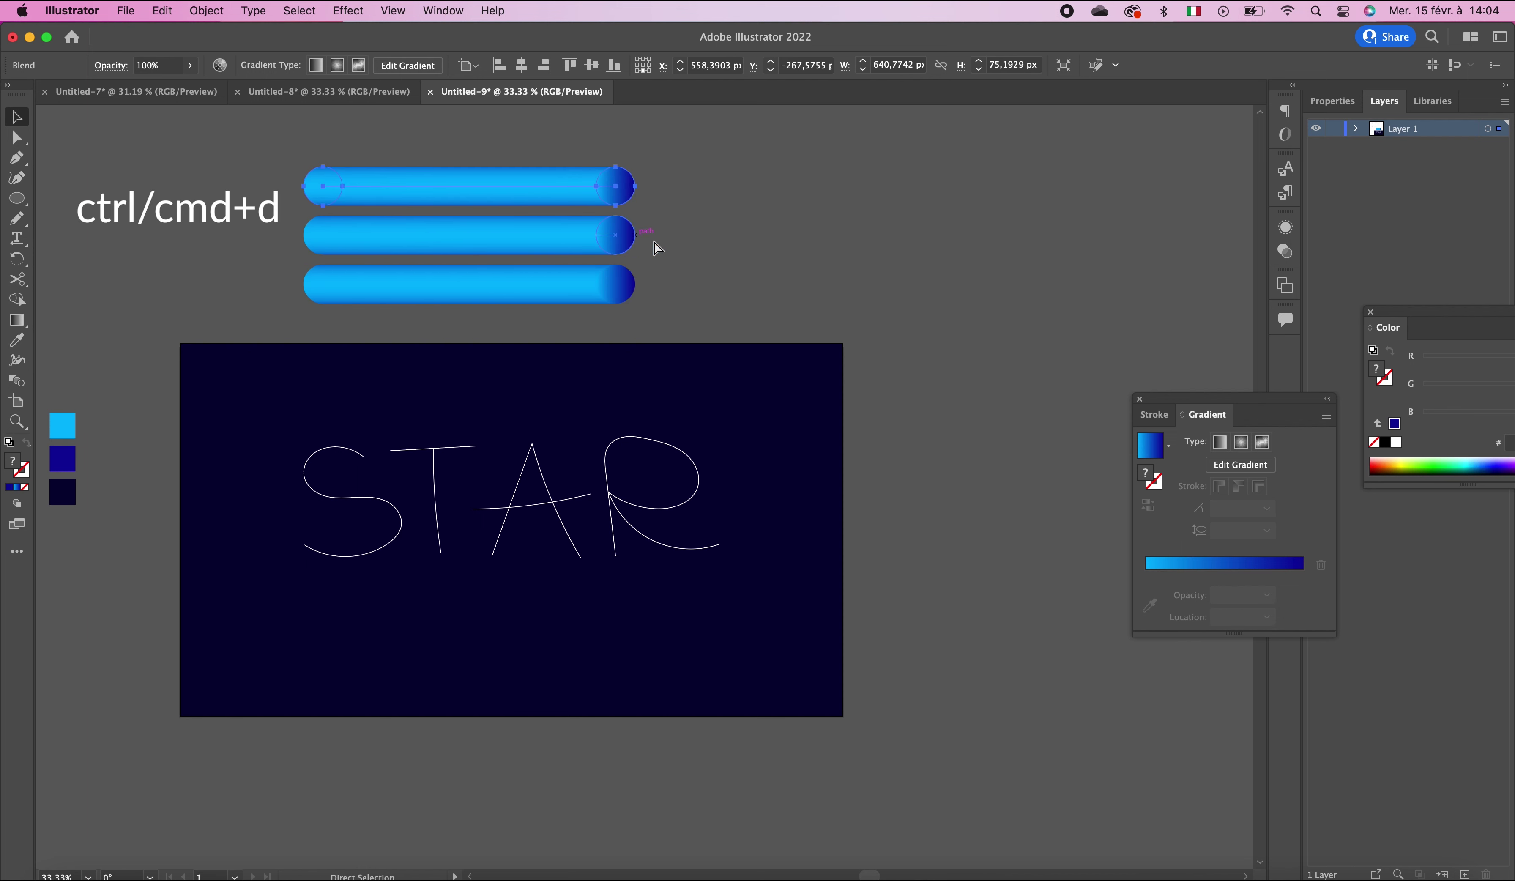
key("super+d")
Step: Duplicate the stack of four blended bars horizontally to form a second column to its right
scroll(751, 244, "up", 3)
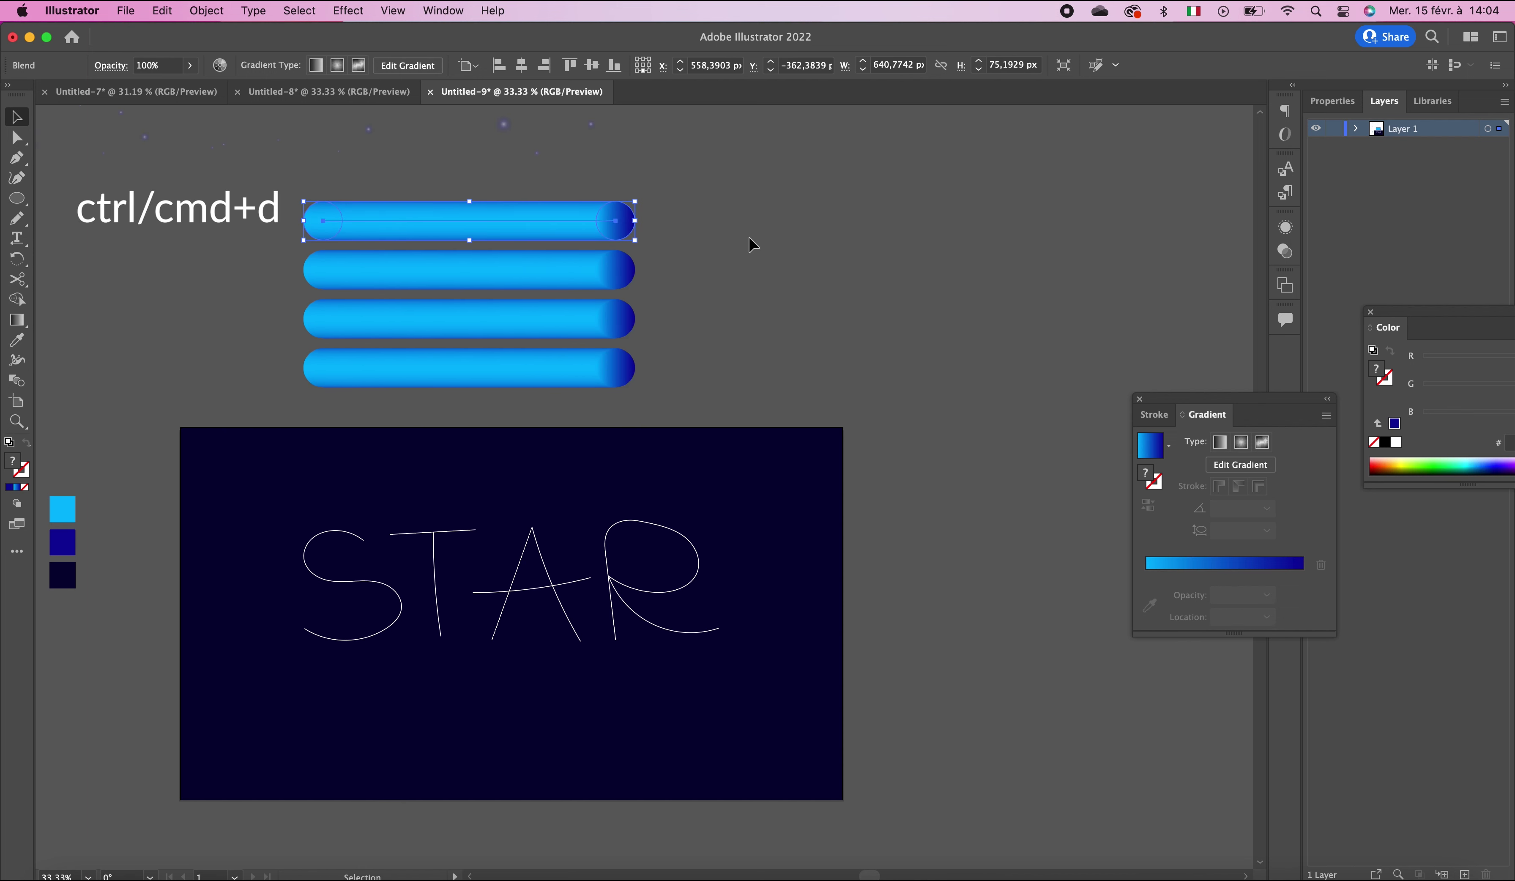
left_click_drag(749, 234, 446, 395)
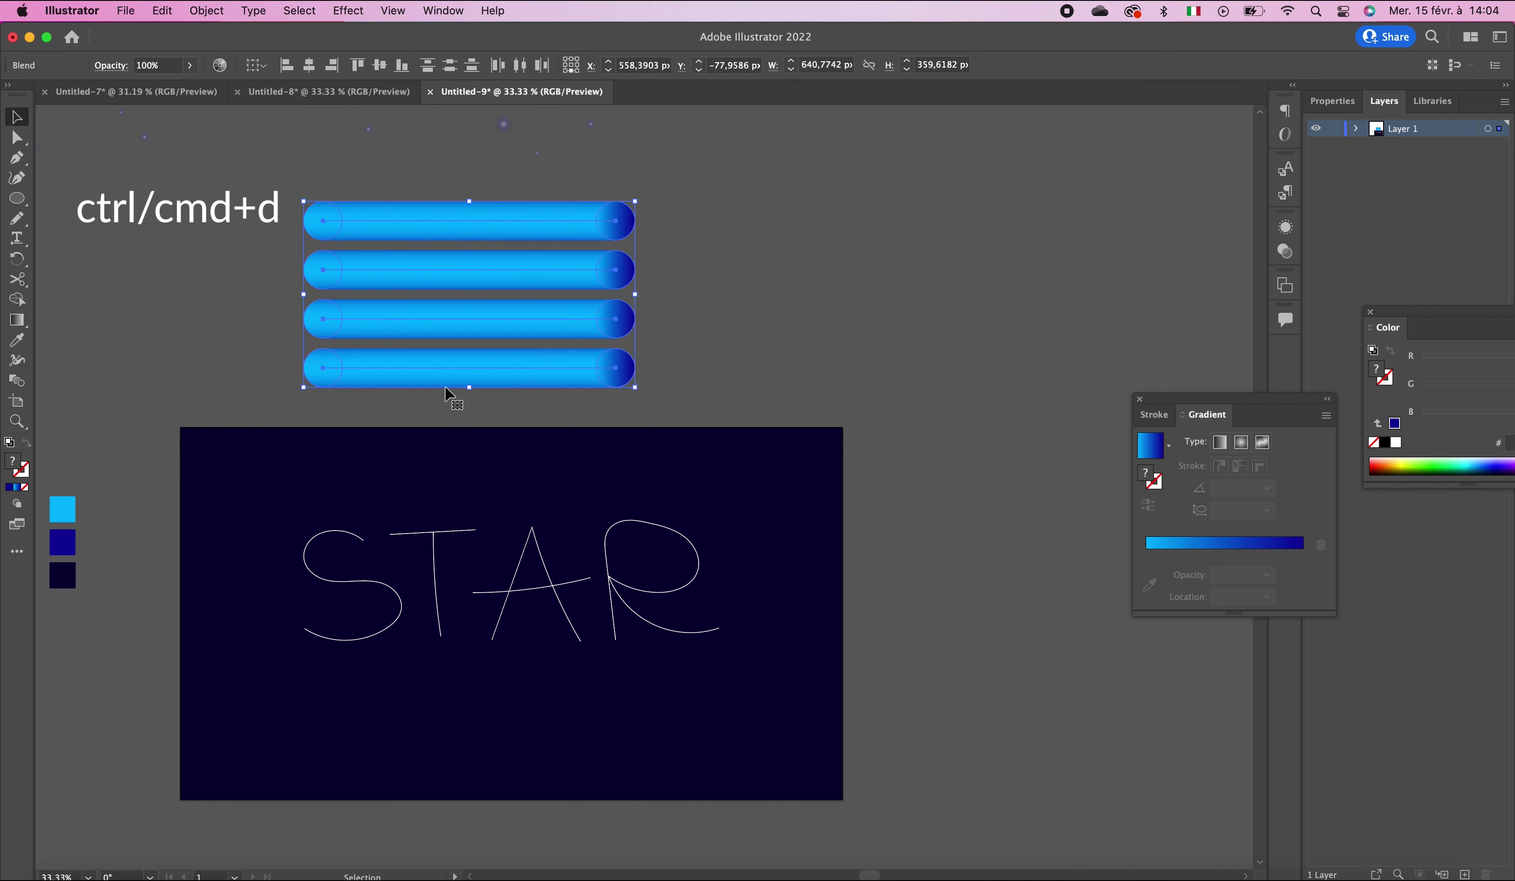
right_click(448, 390)
left_click(680, 213)
left_click_drag(680, 213, 880, 369)
left_click(974, 510)
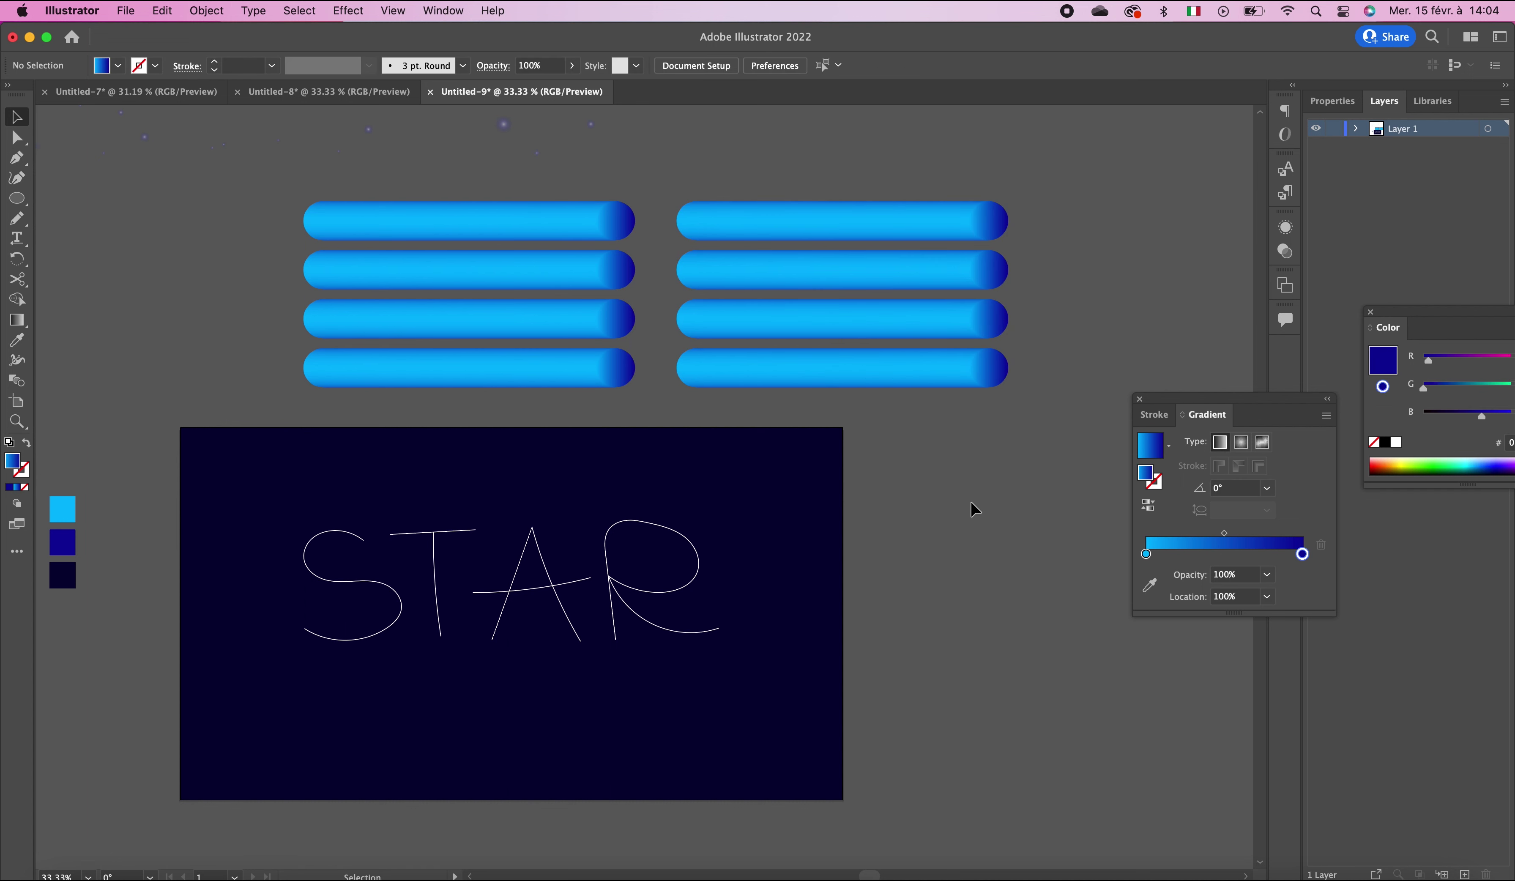
Step: Replace the spine of the lowest bar in the first column with the S path
left_click(368, 548)
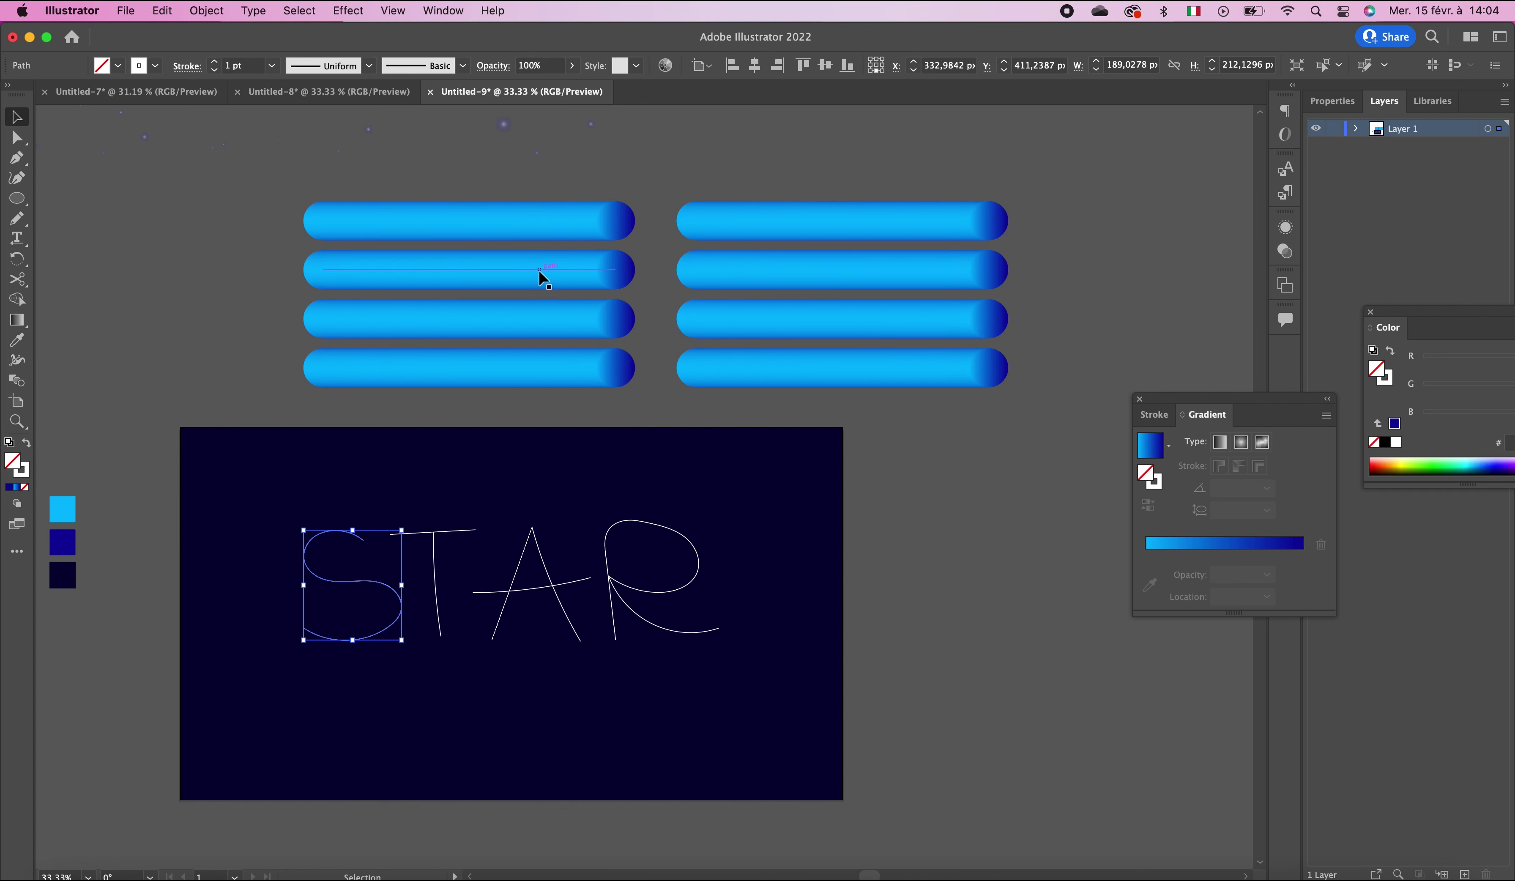
left_click(507, 376, "shift")
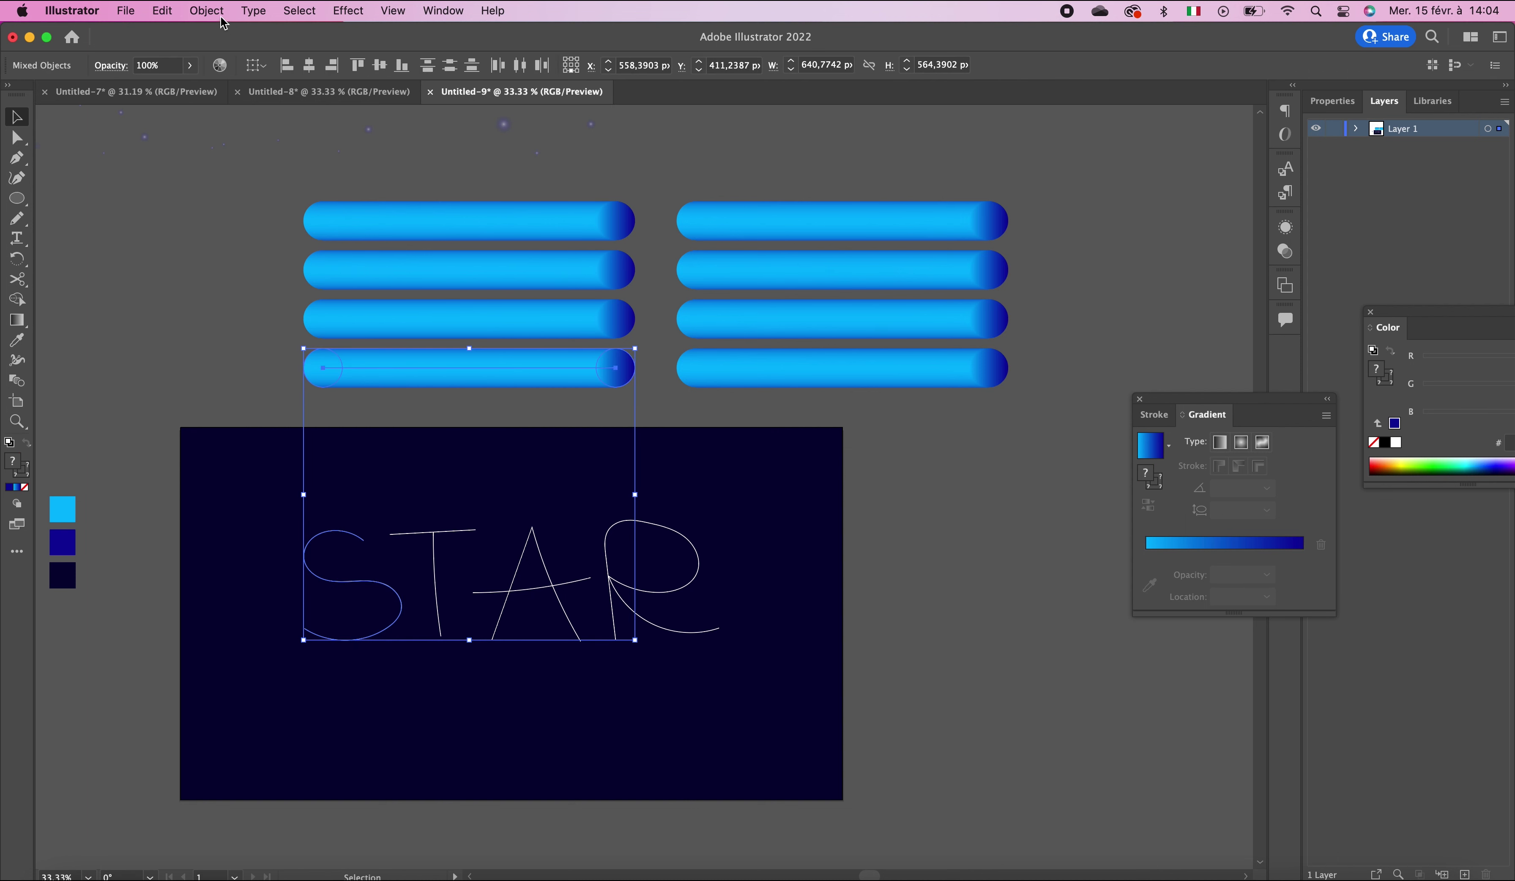
left_click(207, 10)
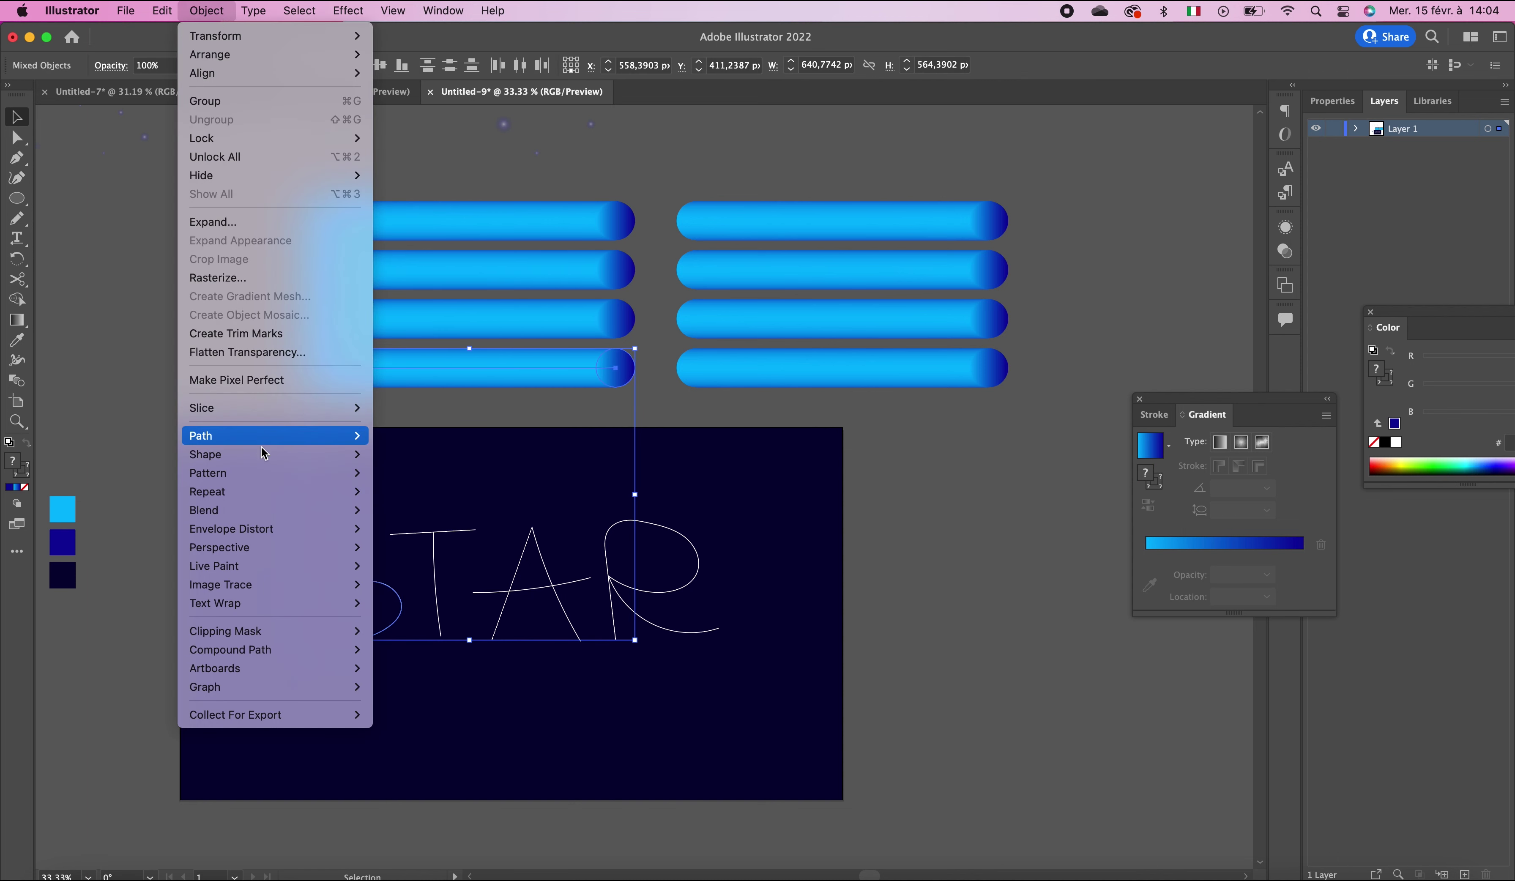
mouse_move(284, 510)
left_click(473, 614)
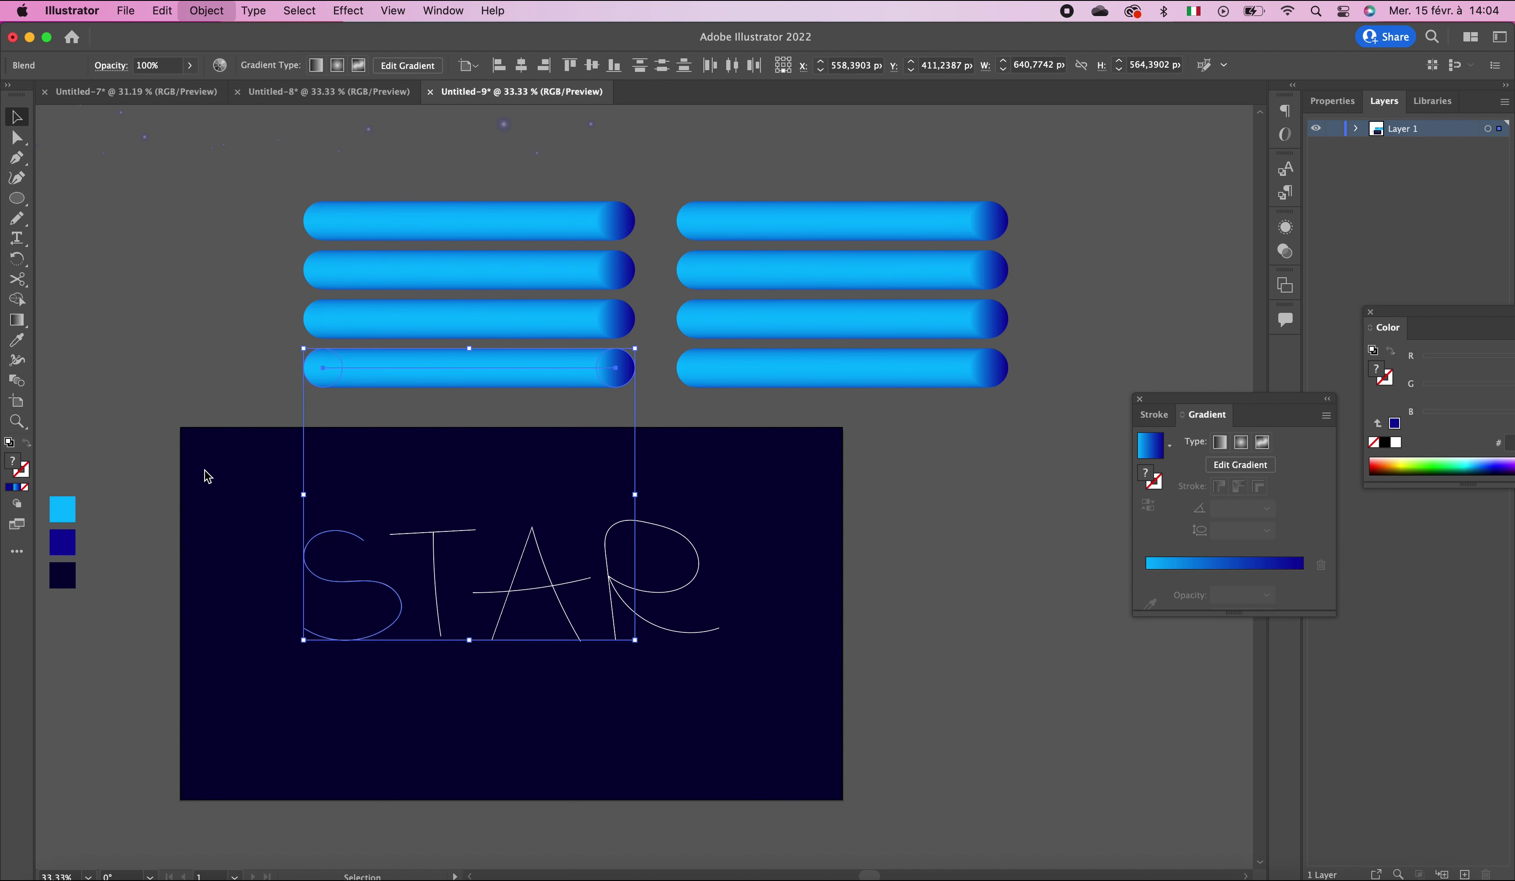
left_click(138, 398)
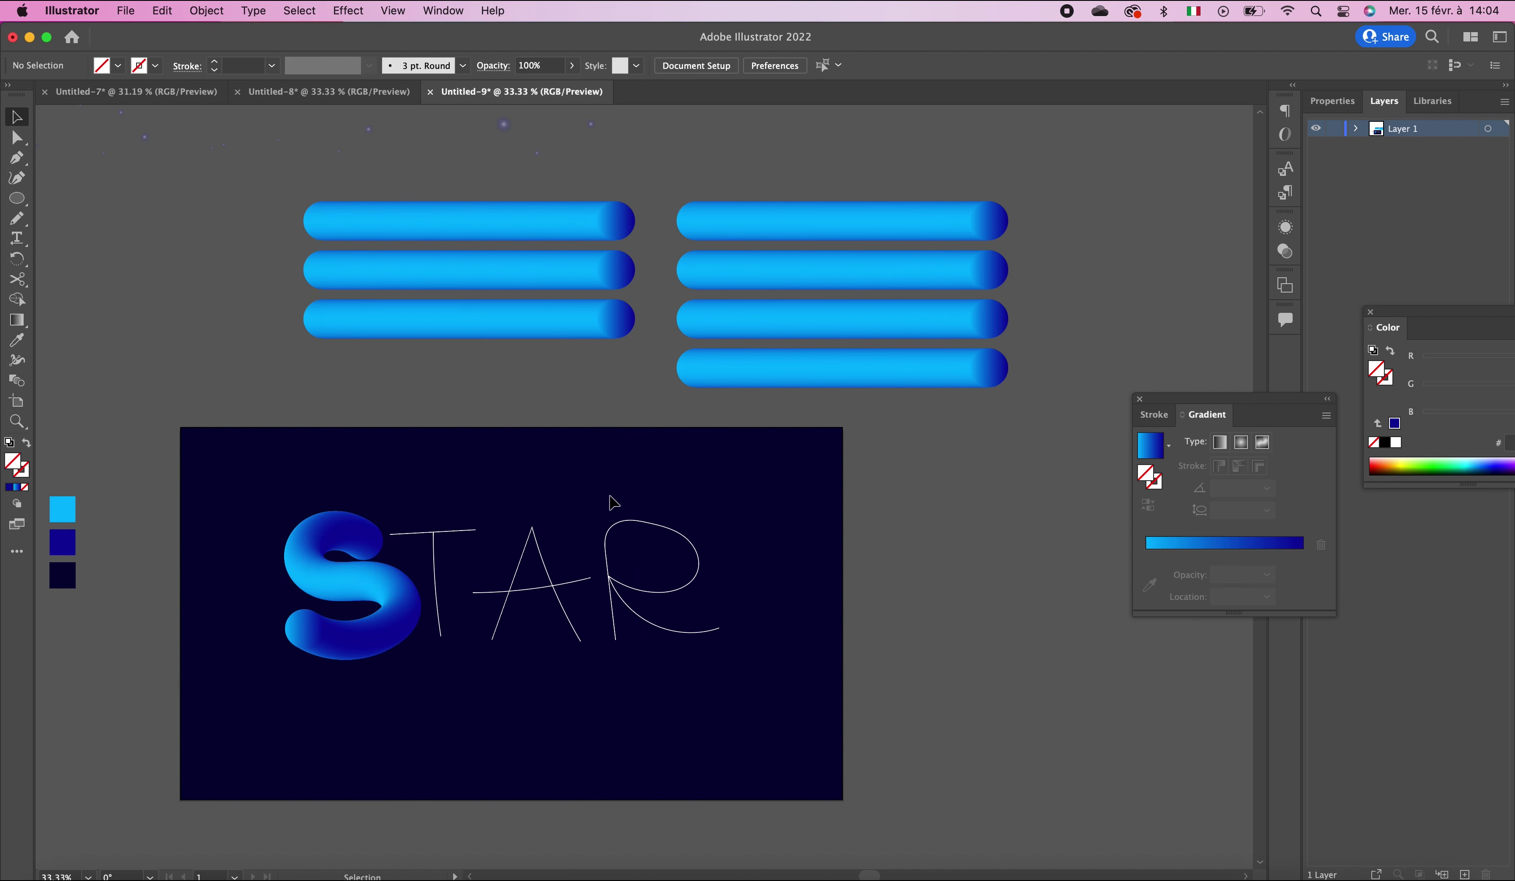
Step: Replace the spine of the lowest remaining bar in the first column with the T's vertical stem
left_click(439, 572)
left_click(498, 327, "shift")
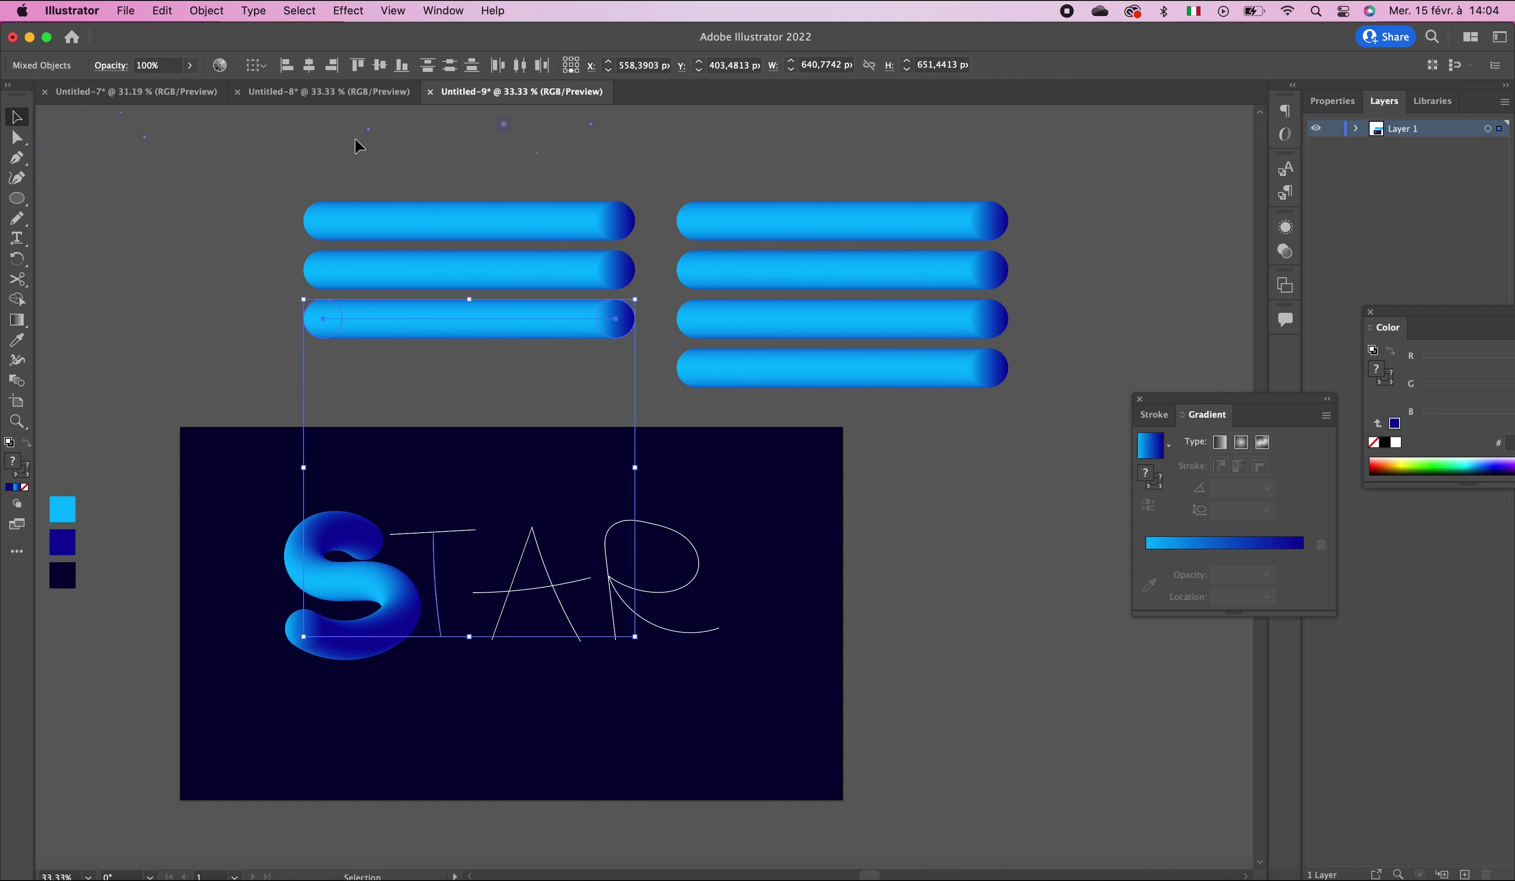
key("super+Tab")
key("super+Tab")
left_click(207, 10)
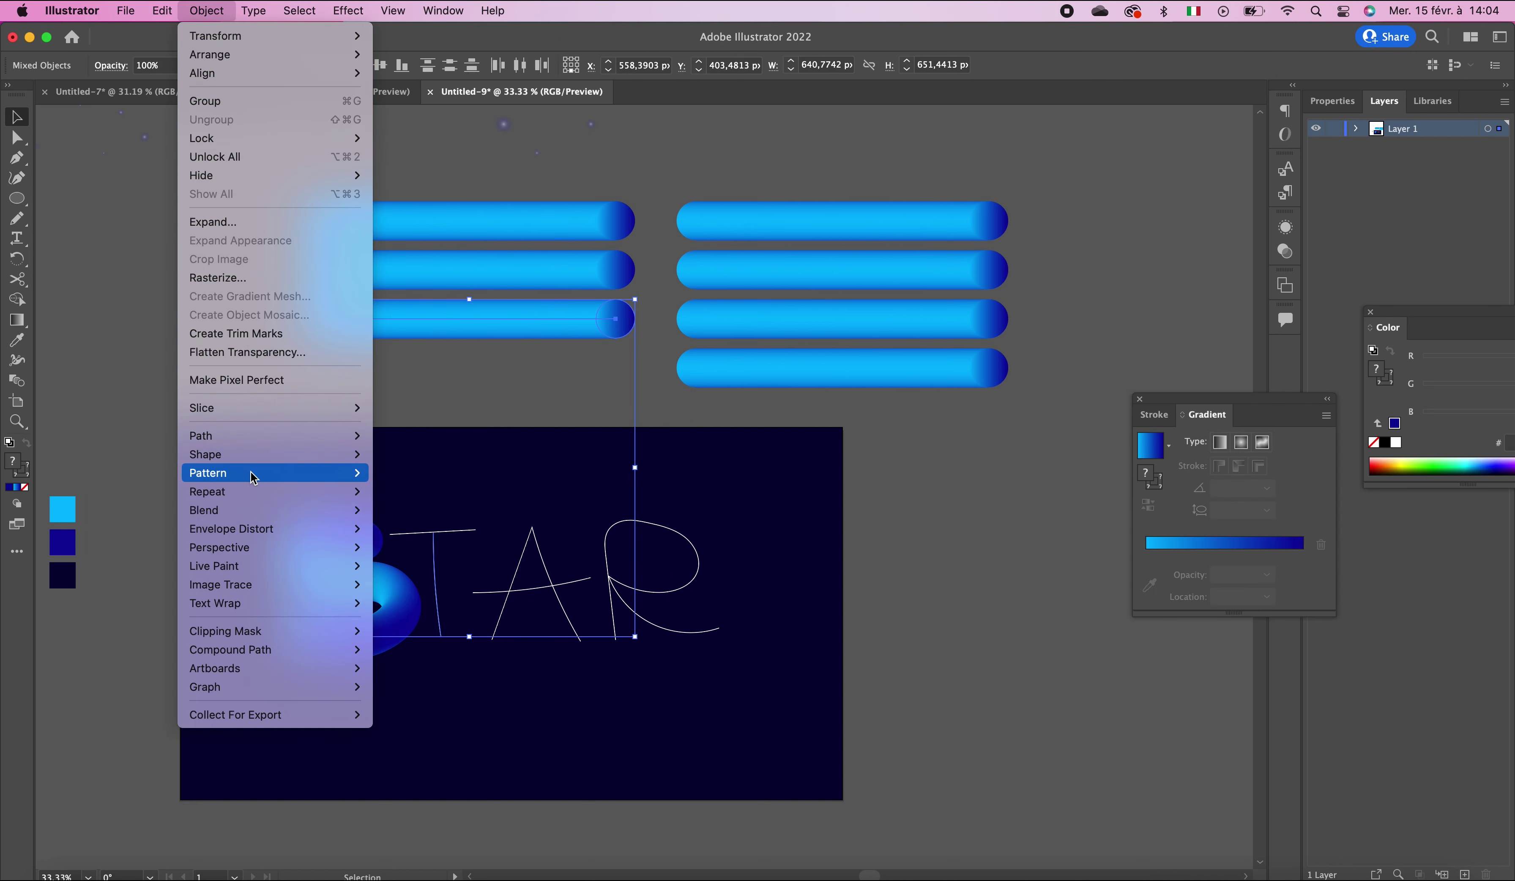
mouse_move(254, 511)
left_click(440, 612)
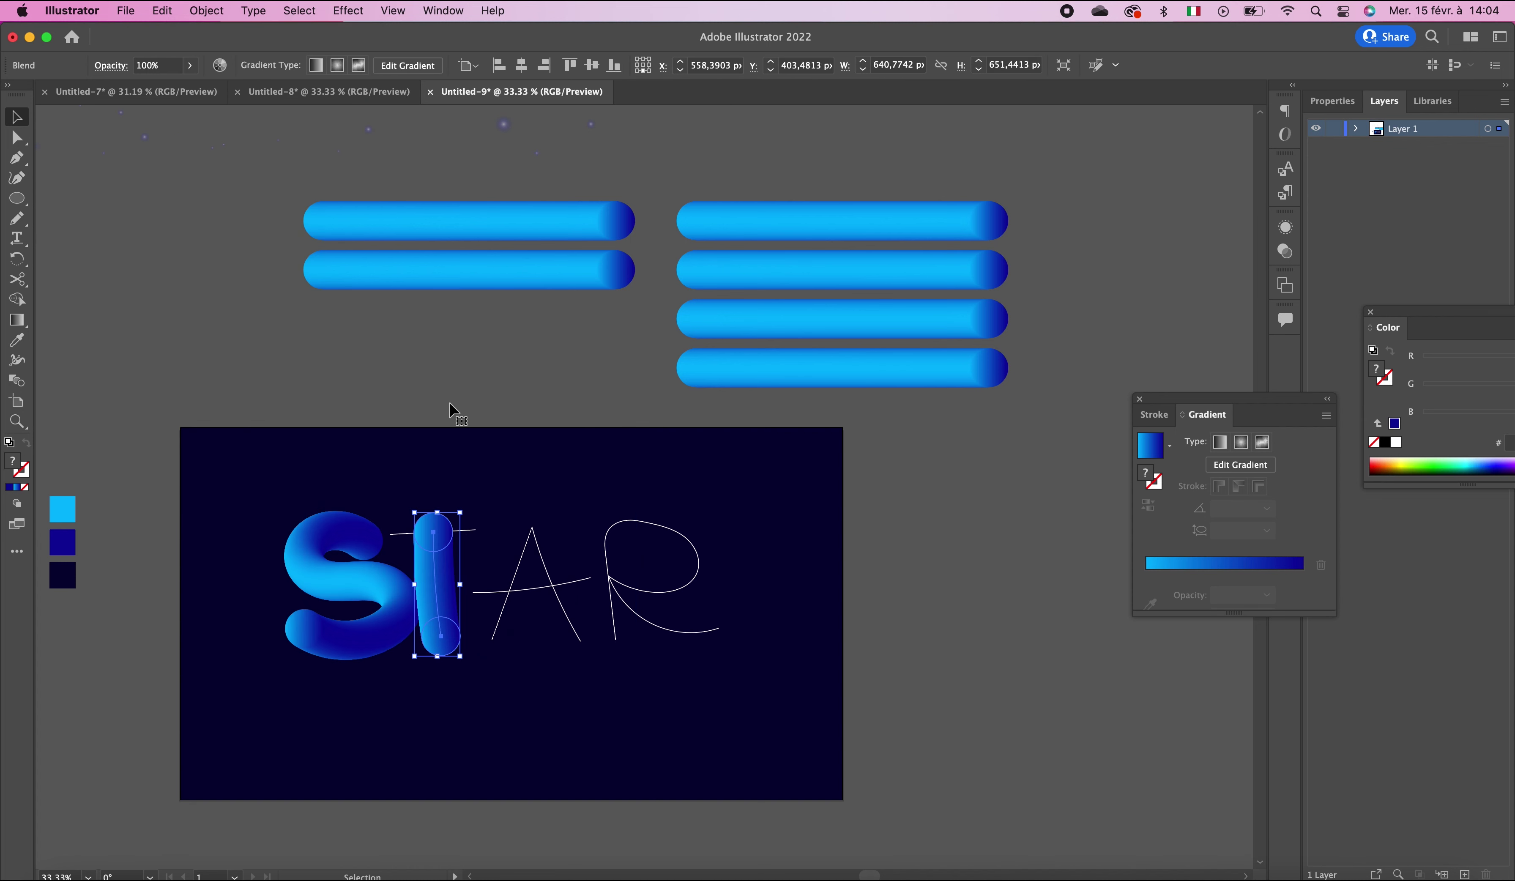
Step: Apply the lower of the two bars left in the first column to the T's crossbar by replacing its blend spine
left_click(475, 542)
left_click(473, 536)
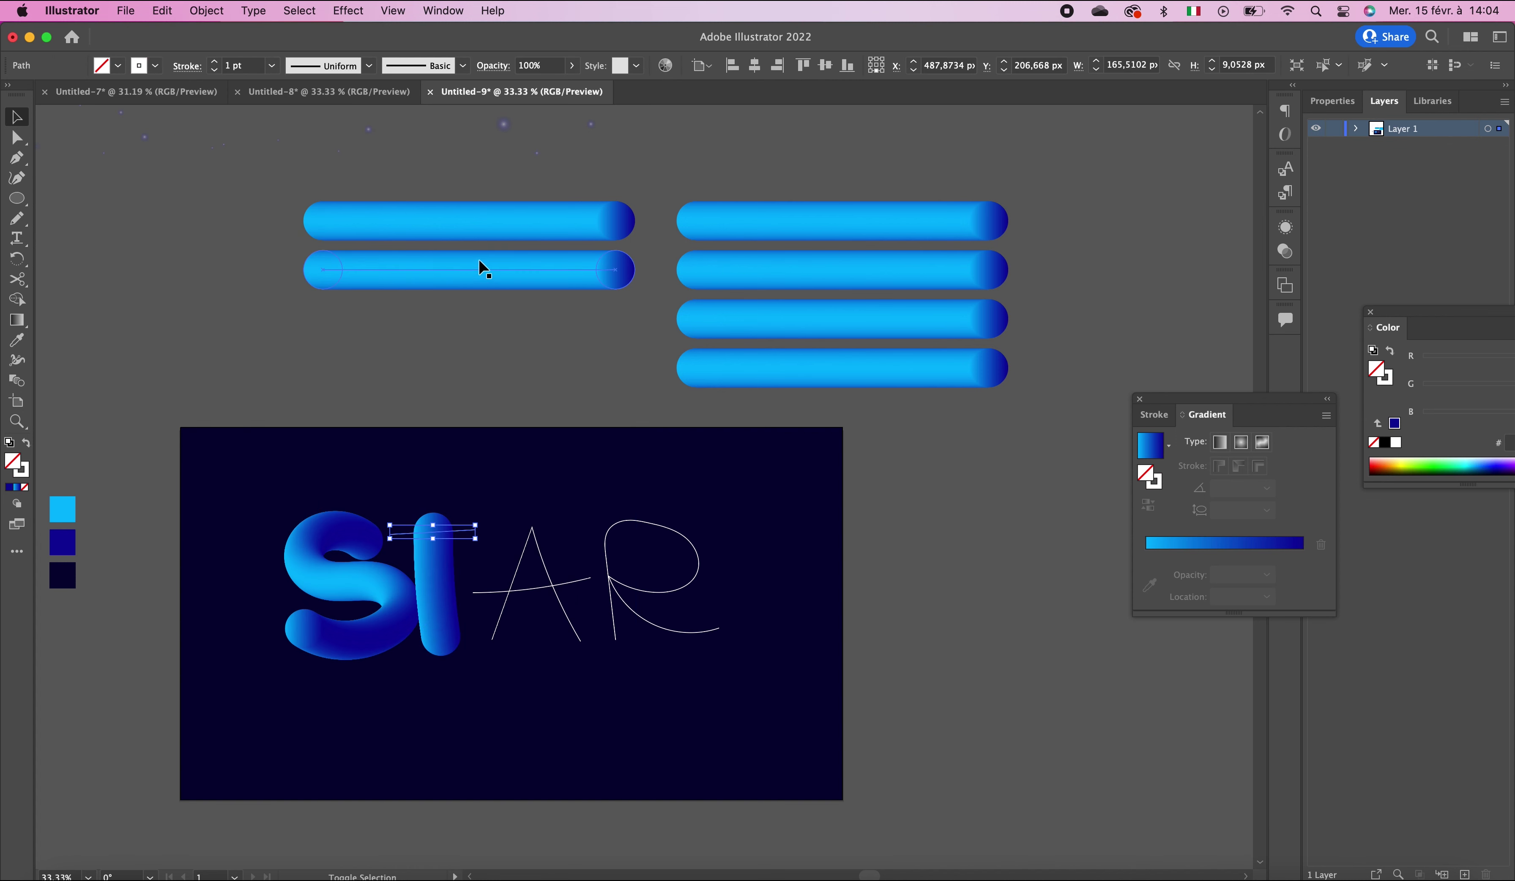
left_click(478, 266, "shift")
left_click(221, 17)
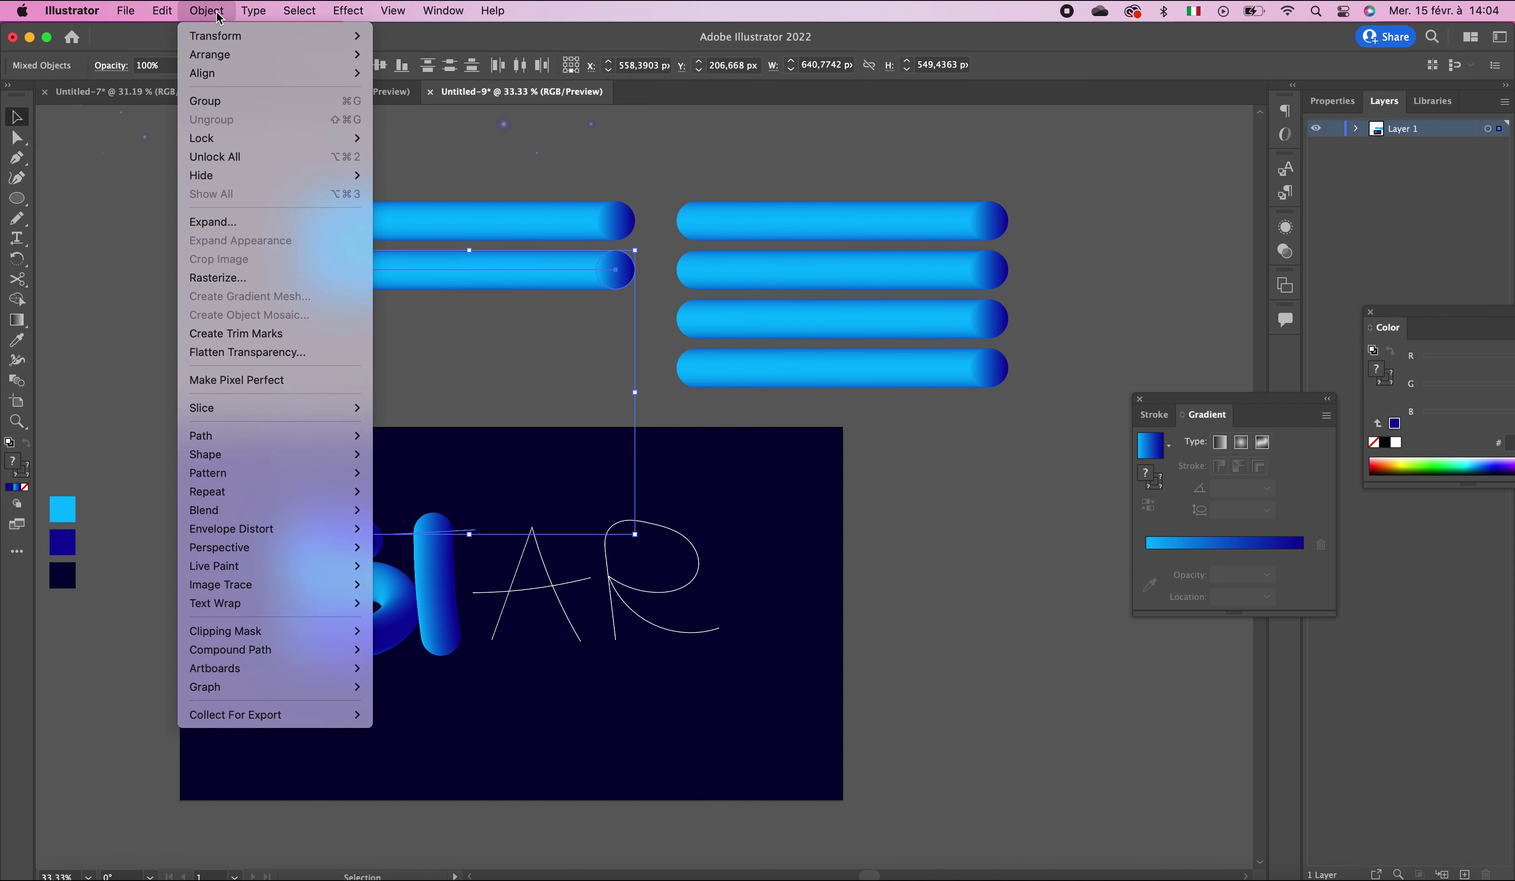
mouse_move(357, 513)
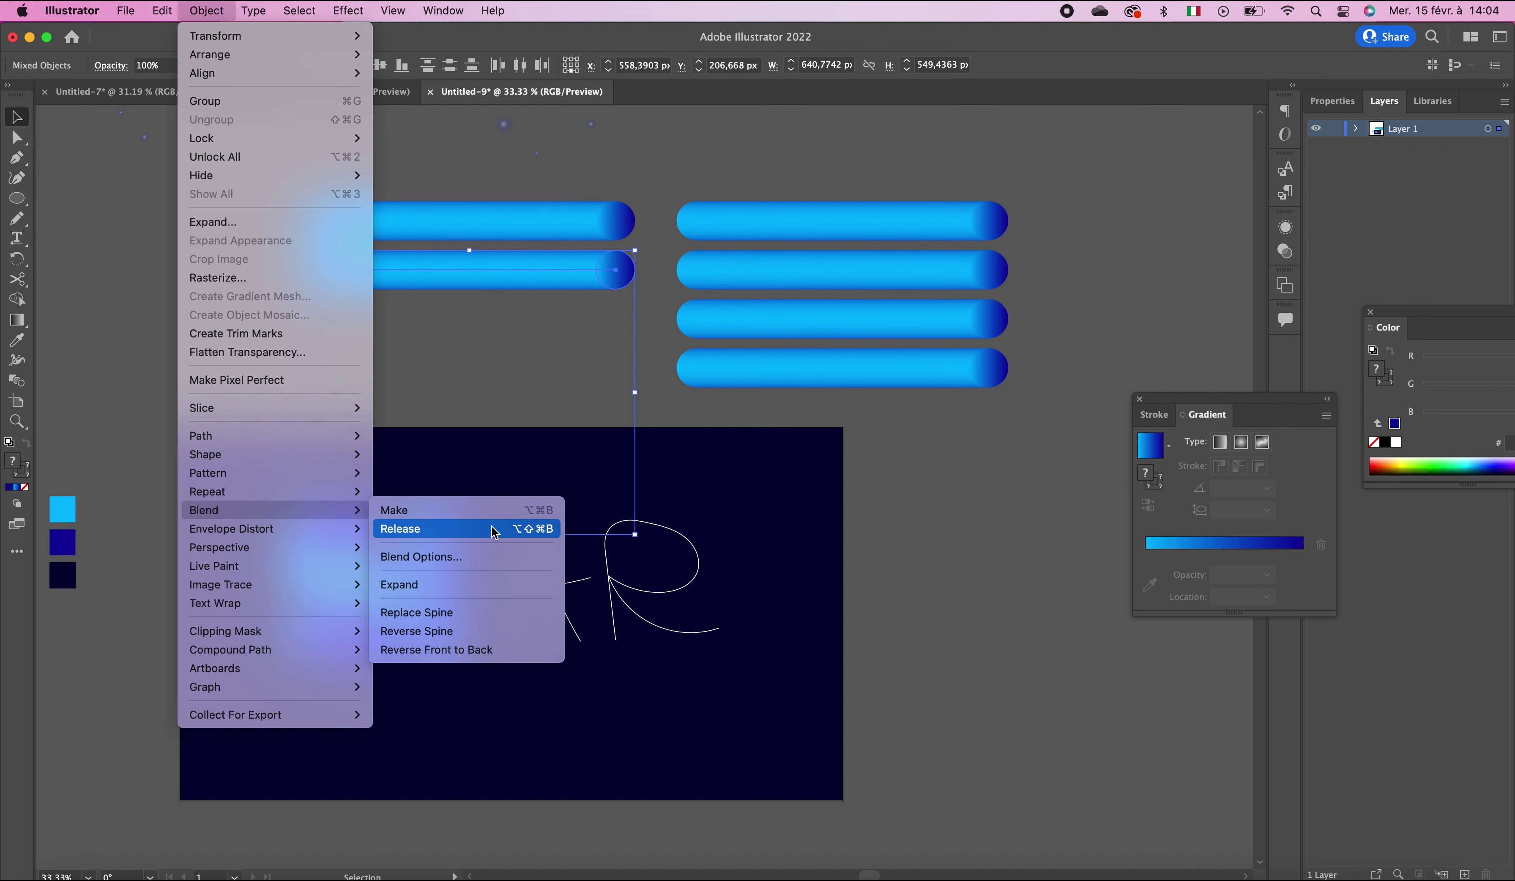
left_click(496, 613)
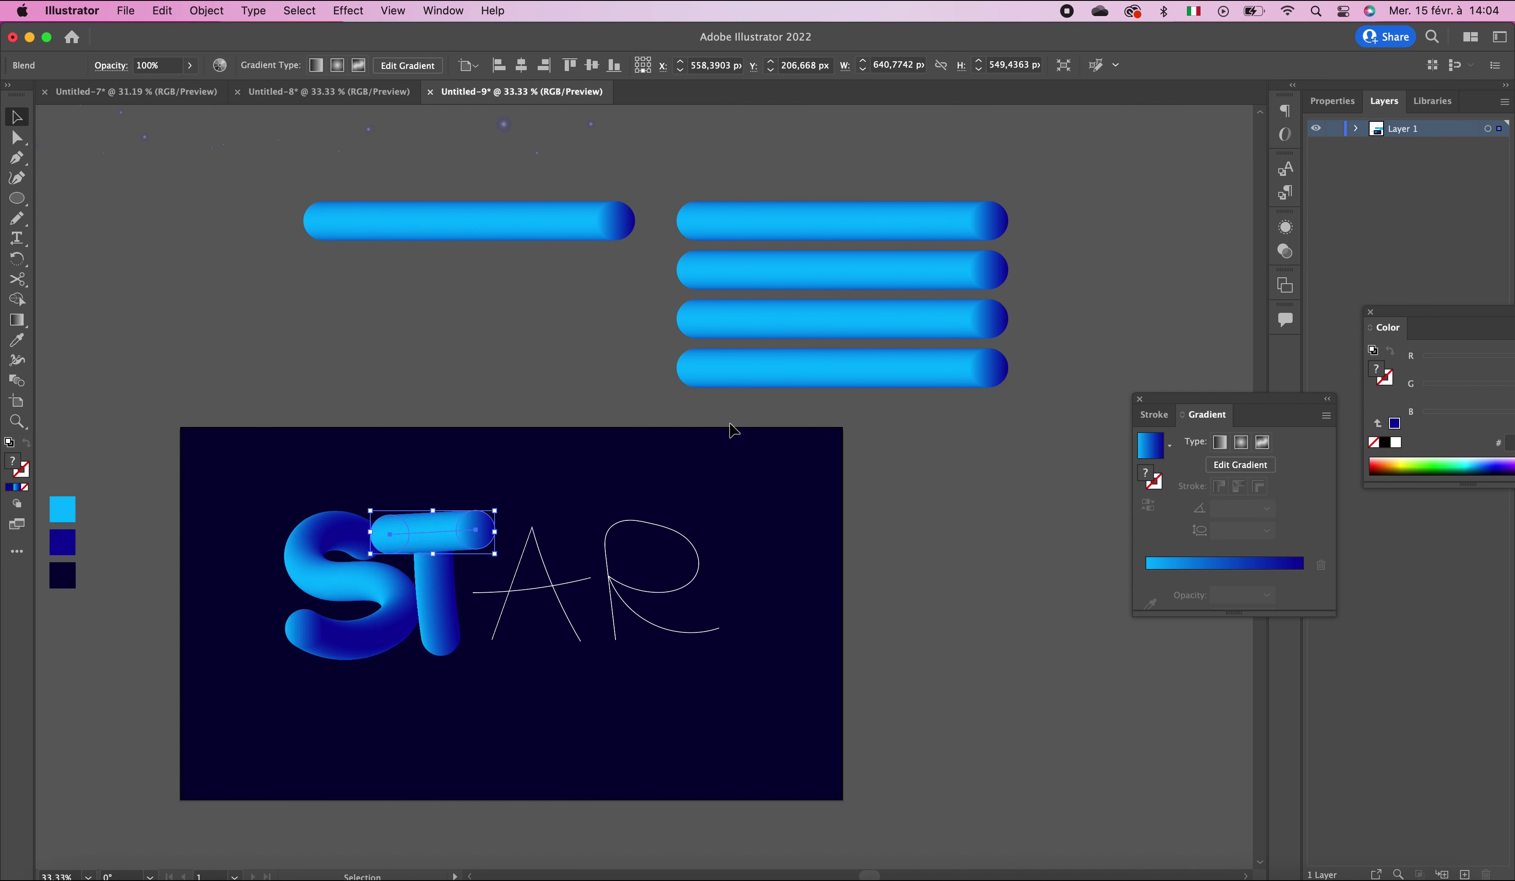
left_click(947, 572)
Step: Replace the spine of the last bar in the first column with the A's inverted-V path
scroll(947, 572, "right", 2)
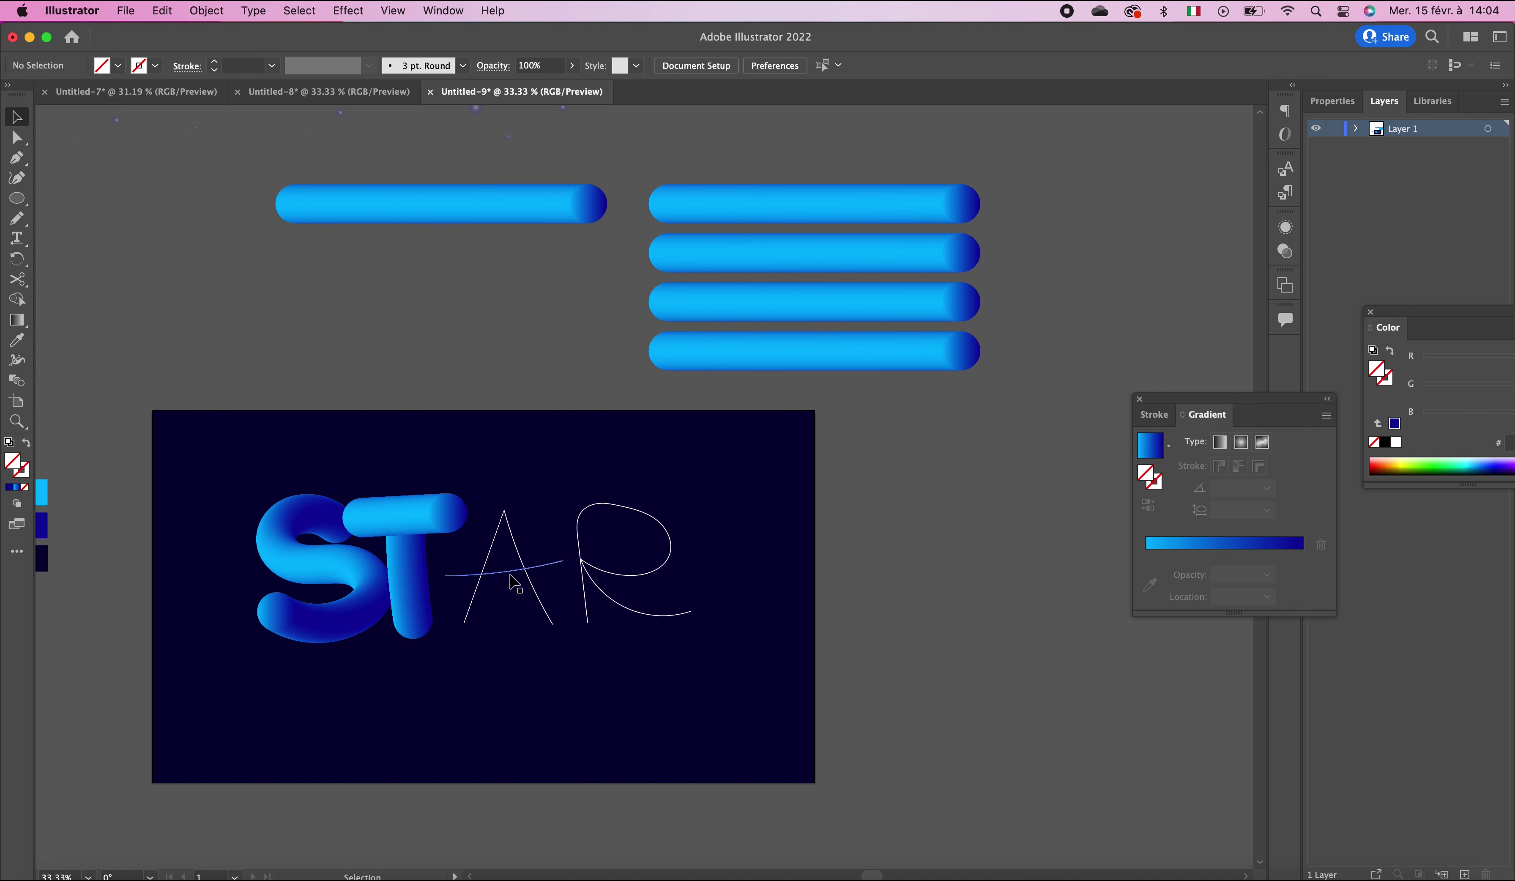
left_click(509, 536)
left_click(469, 220, "shift")
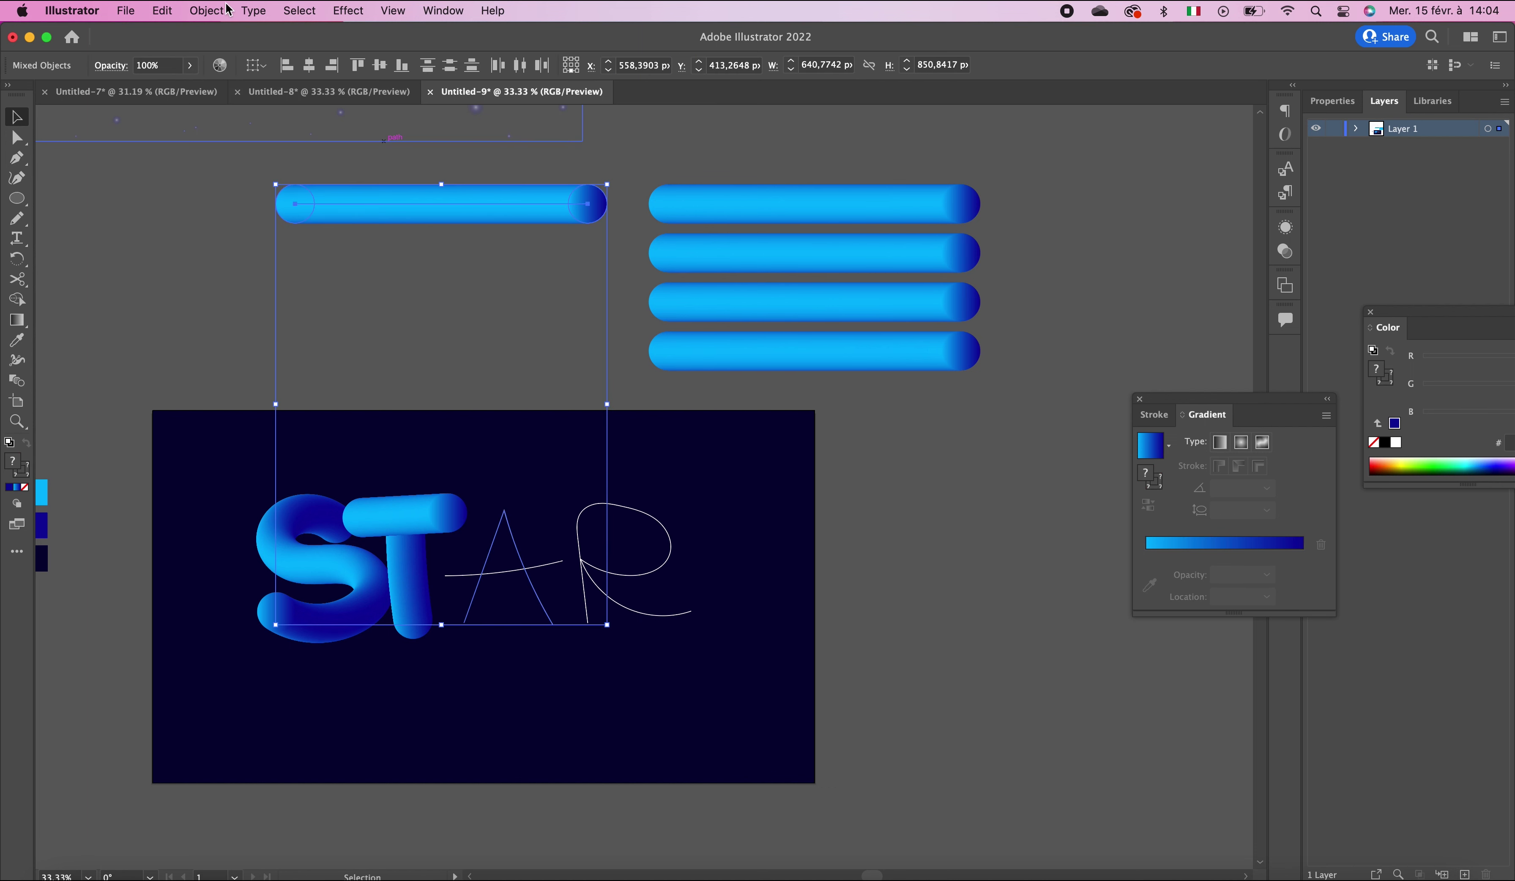
left_click(206, 10)
mouse_move(266, 510)
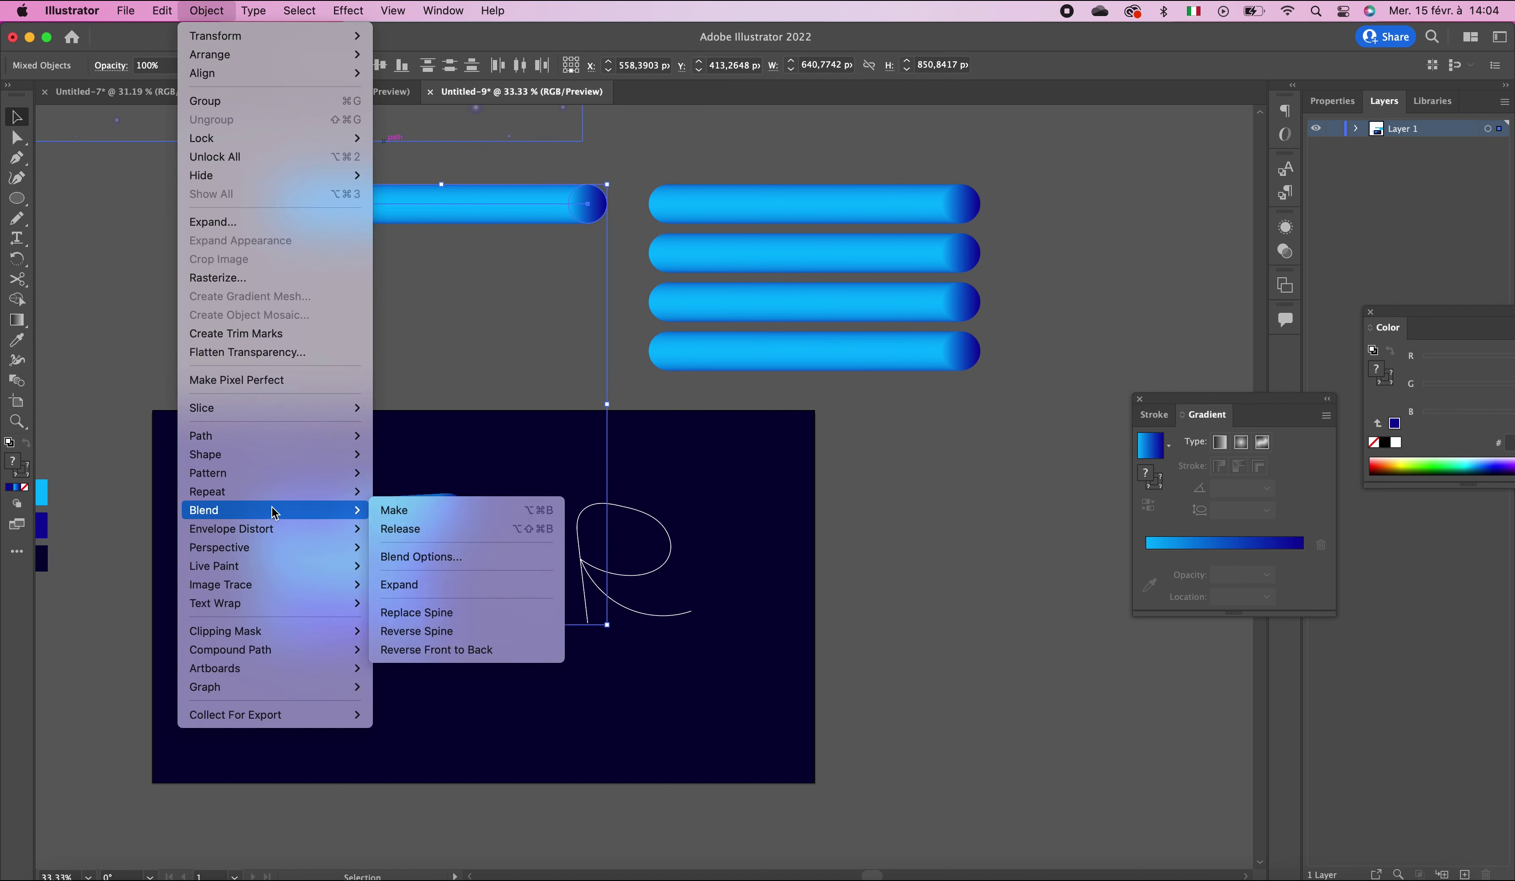
left_click(475, 613)
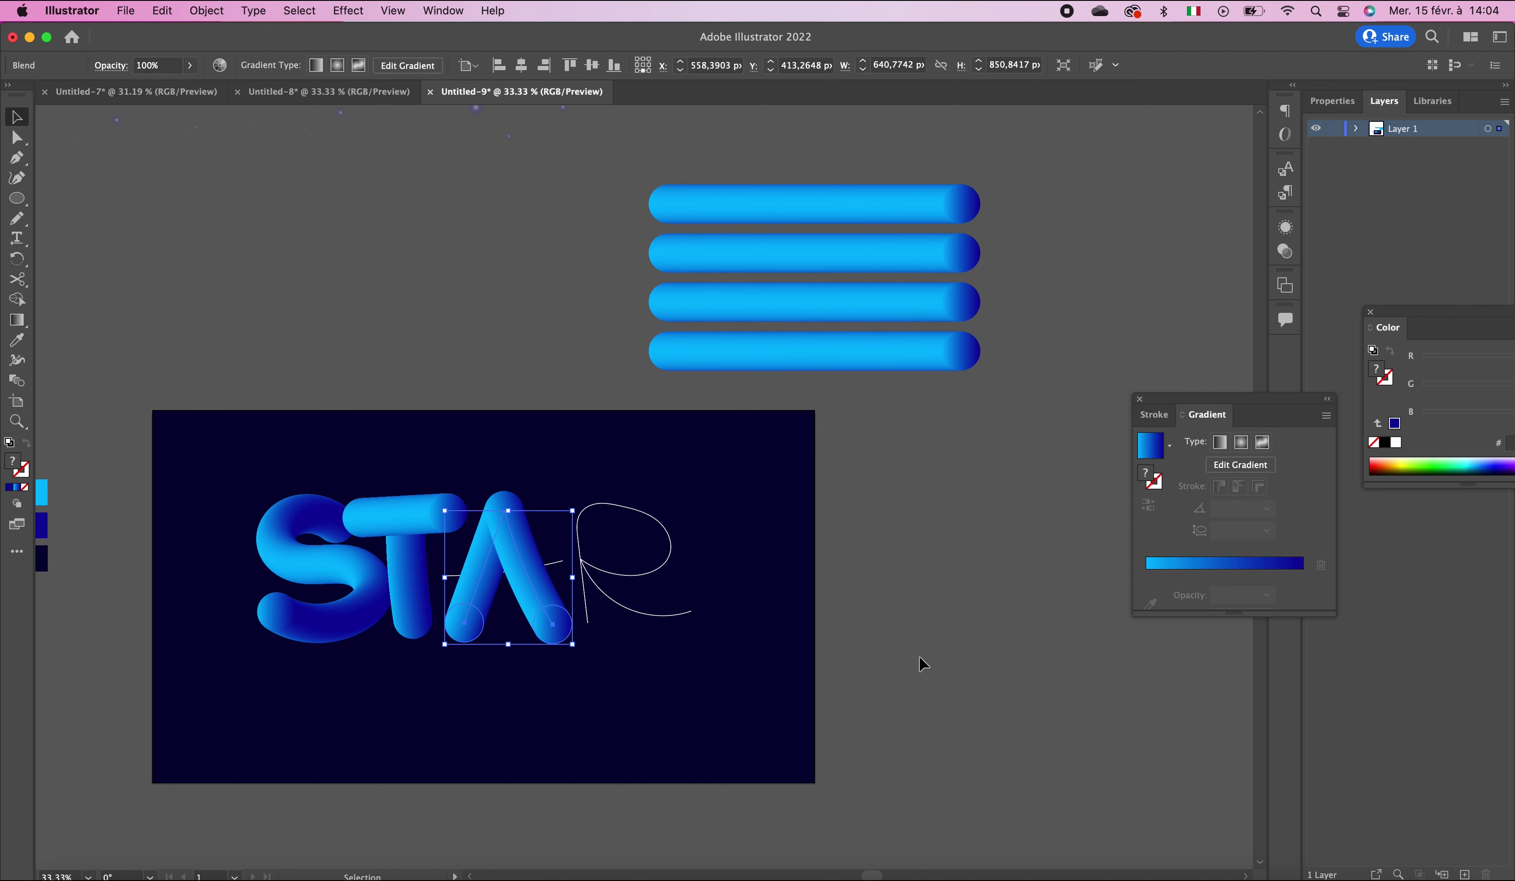
left_click(906, 642)
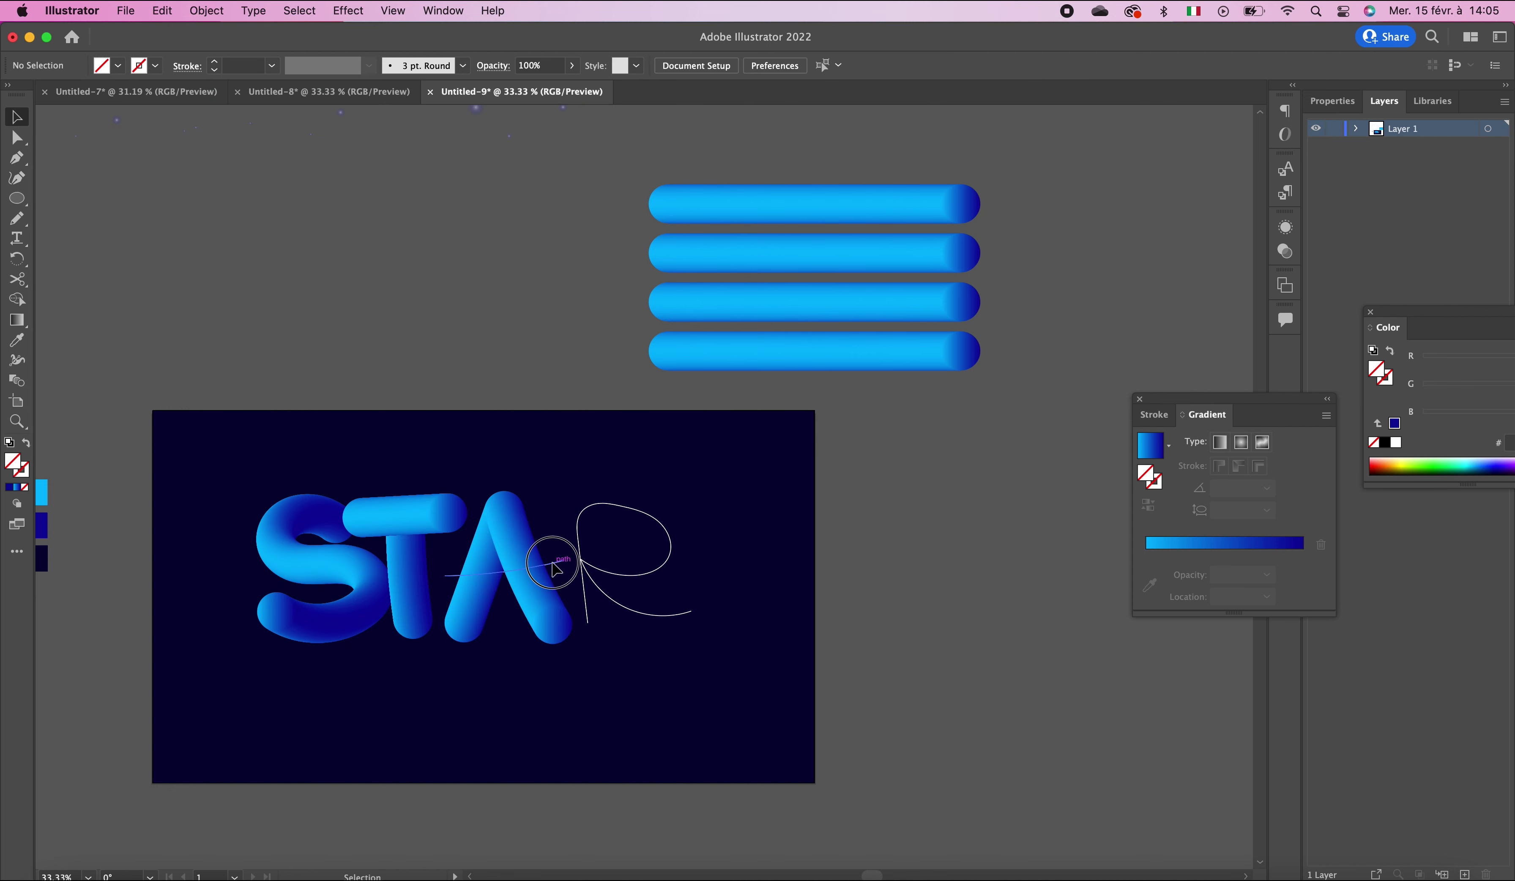
Step: Replace the blend spine of the lowest of the four remaining bars with the A's crossbar path
left_click(554, 568)
left_click(739, 366, "shift")
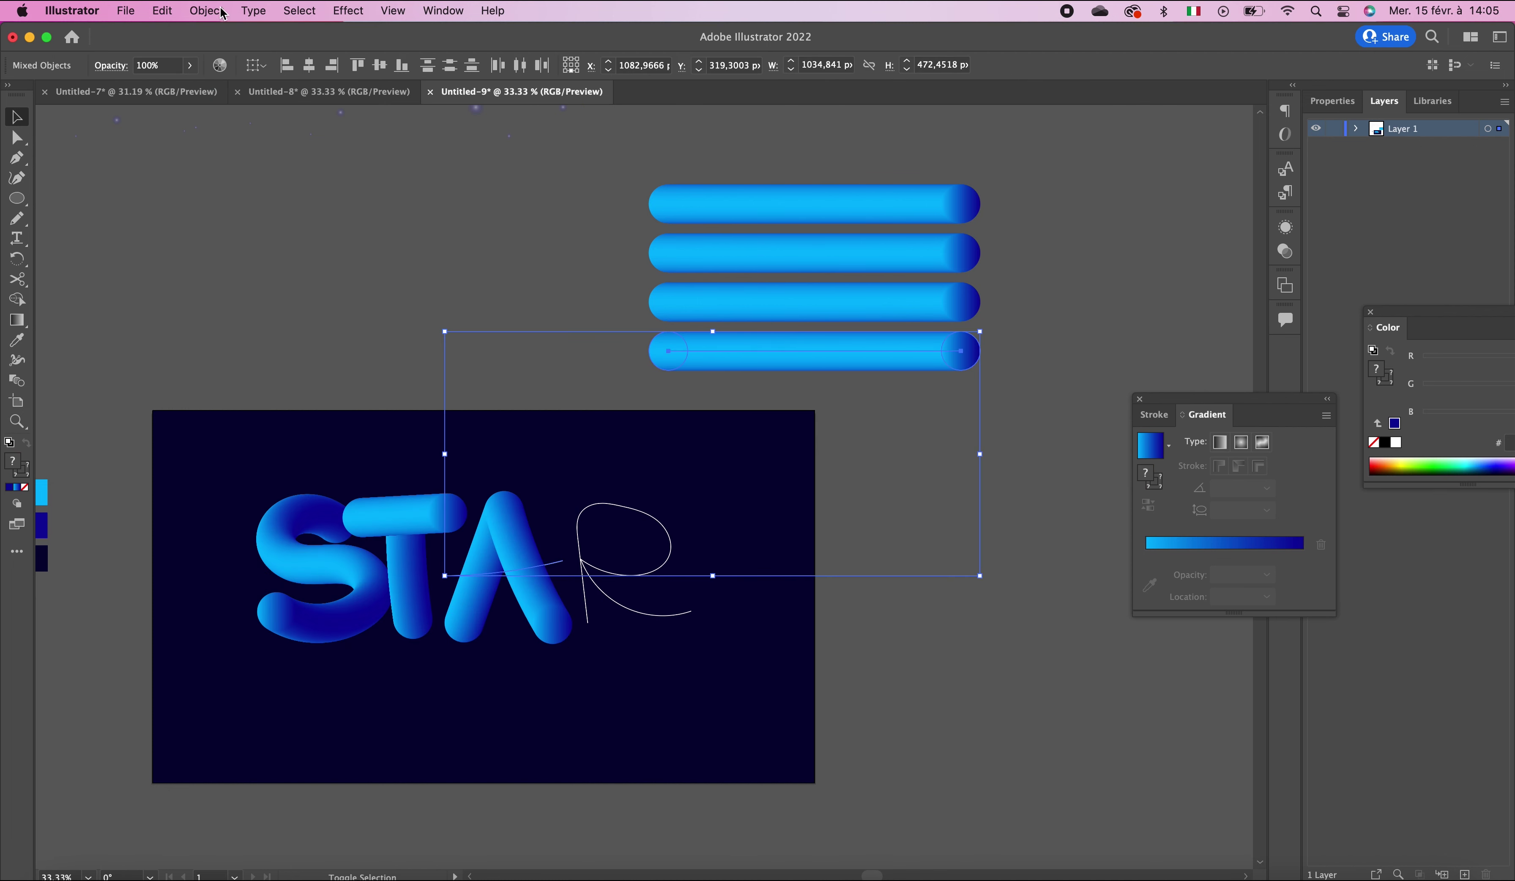
left_click(208, 11)
mouse_move(272, 511)
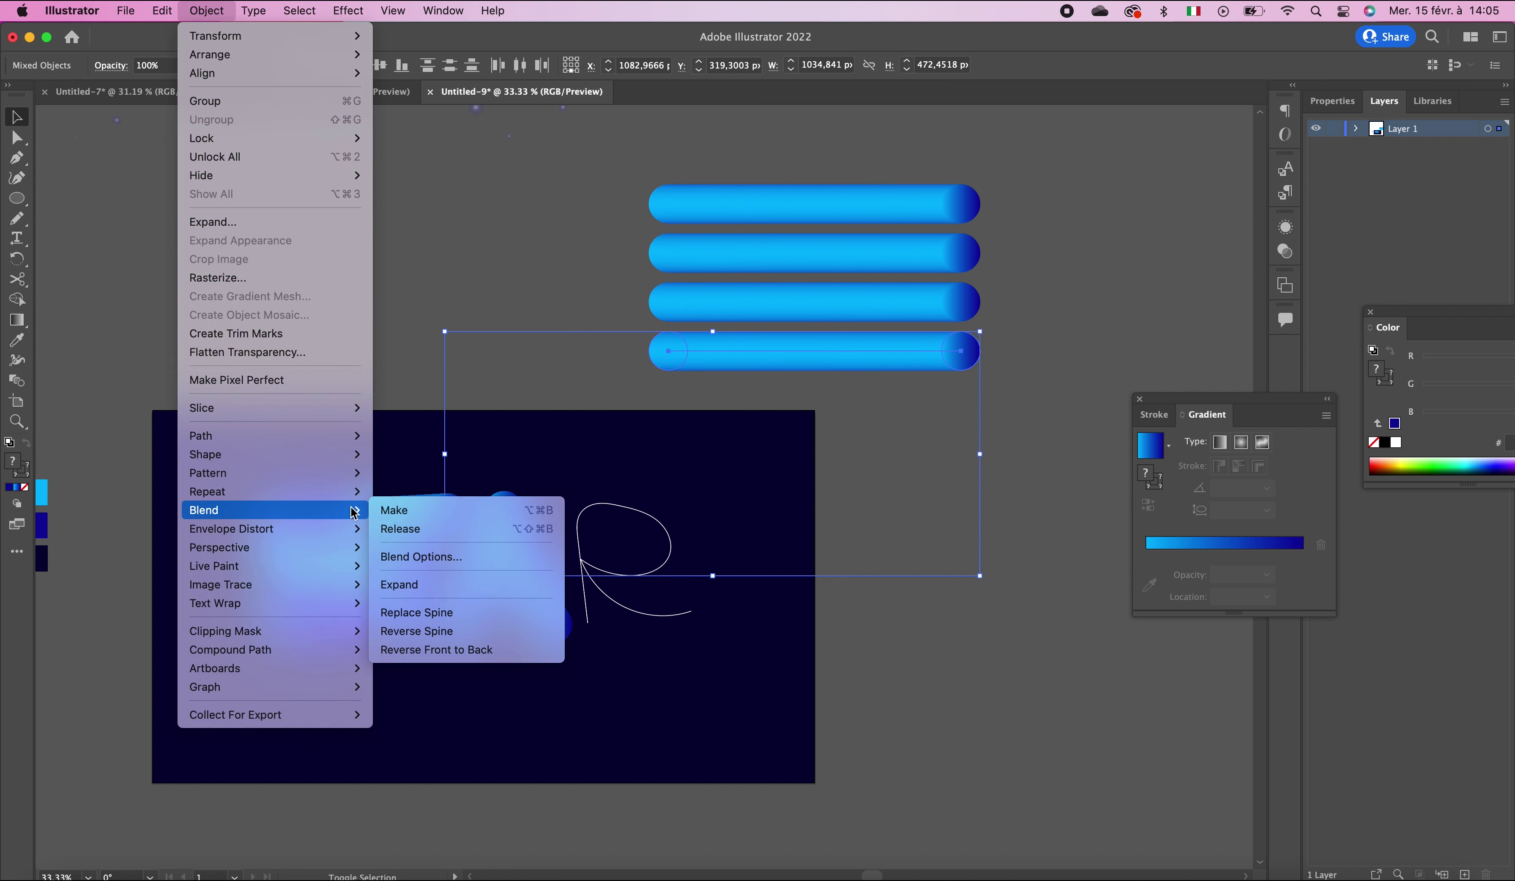
left_click(494, 602)
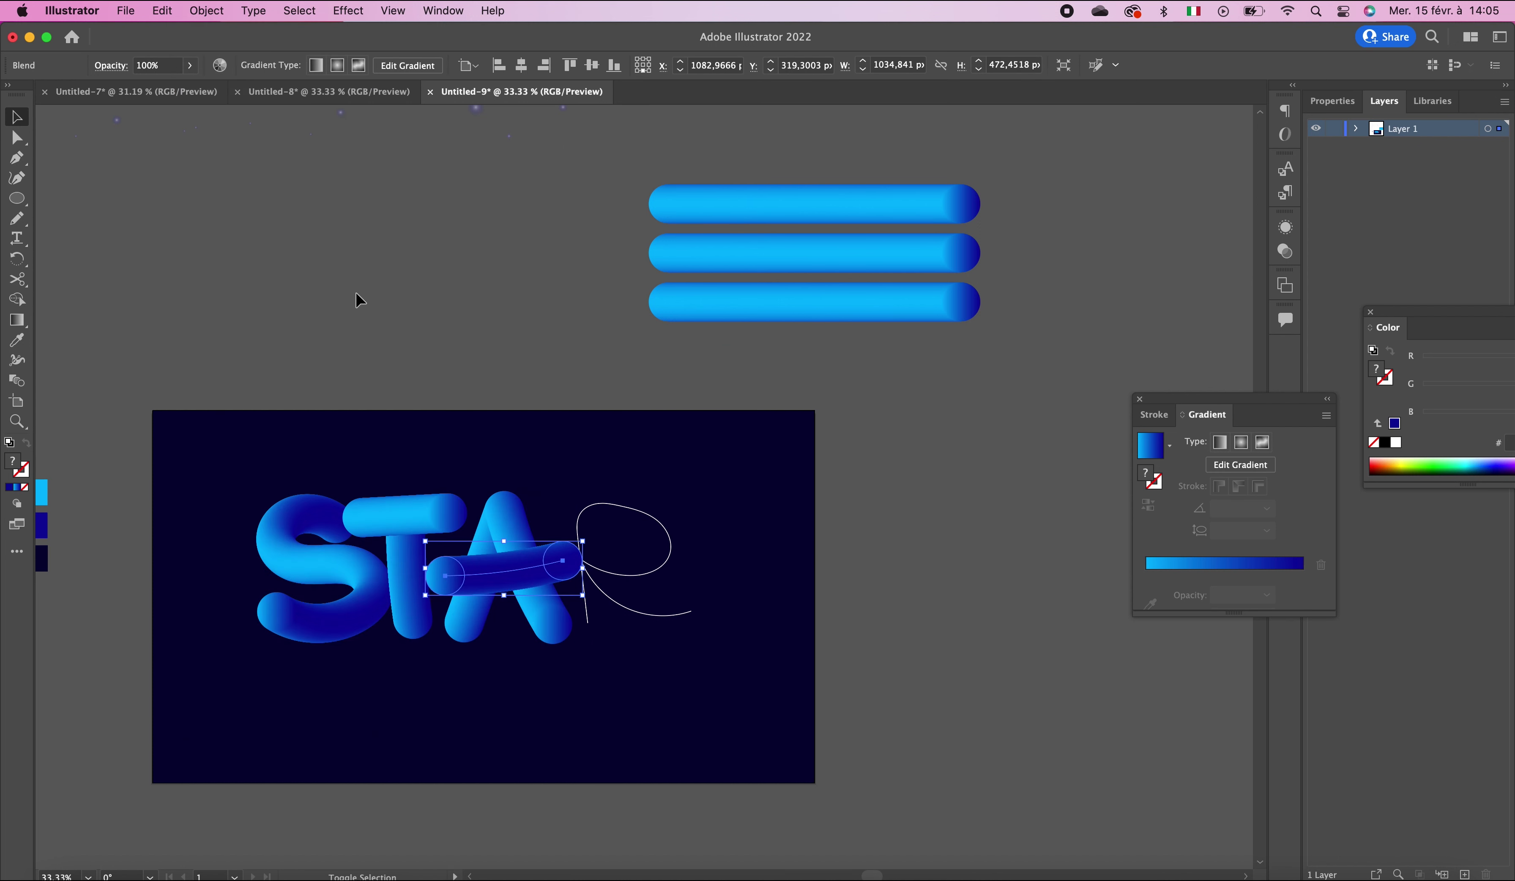
left_click(355, 292)
Step: Replace the blend spine of the lowest of the three remaining bars with the R path
left_click_drag(641, 510, 588, 478)
left_click(597, 545)
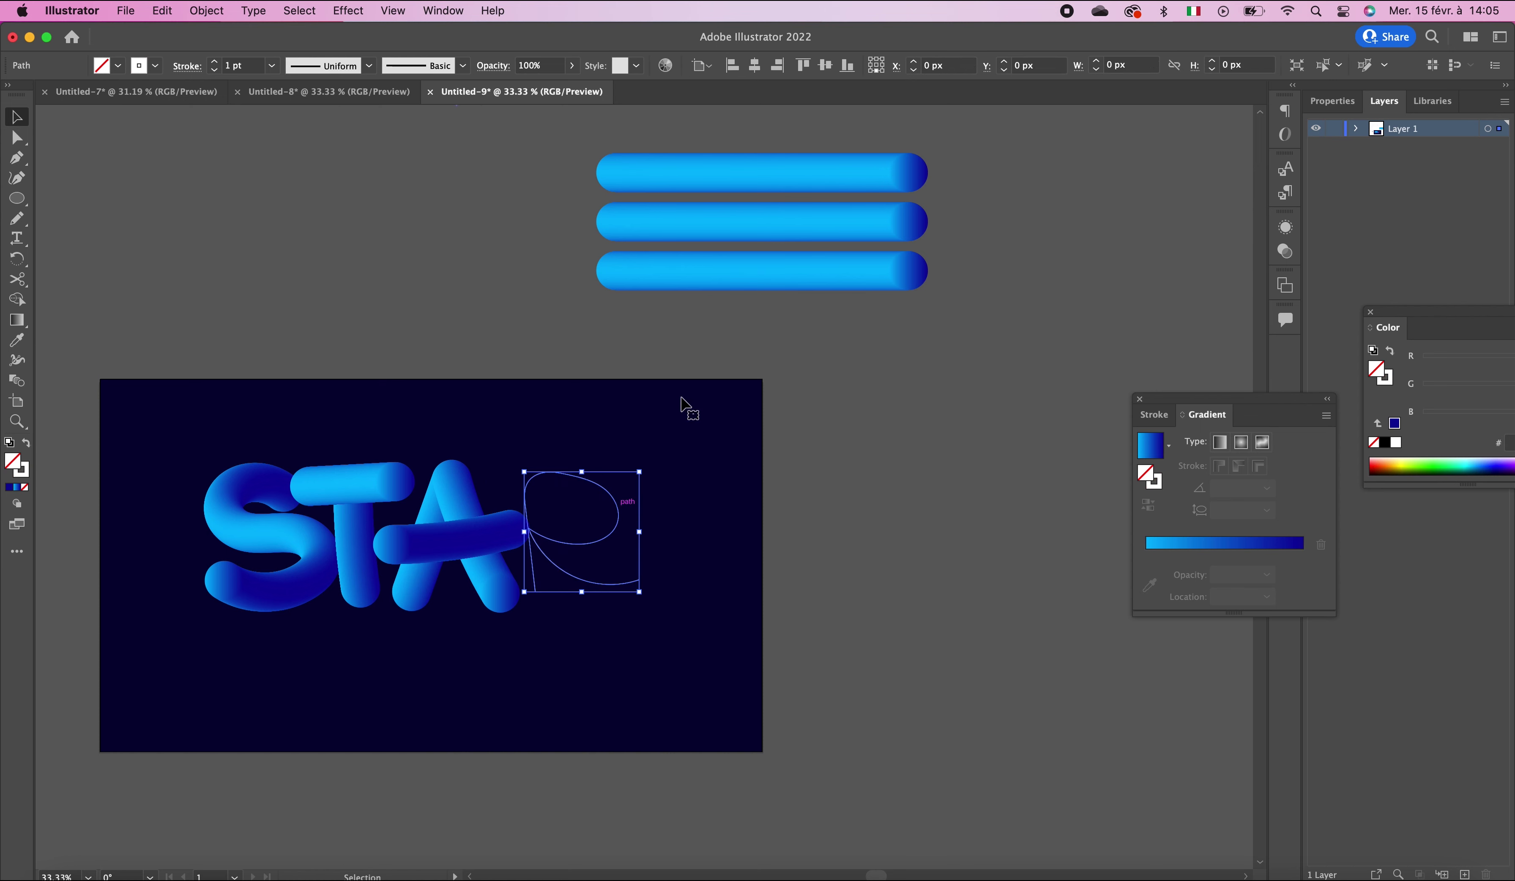
left_click(745, 275, "shift")
left_click(217, 11)
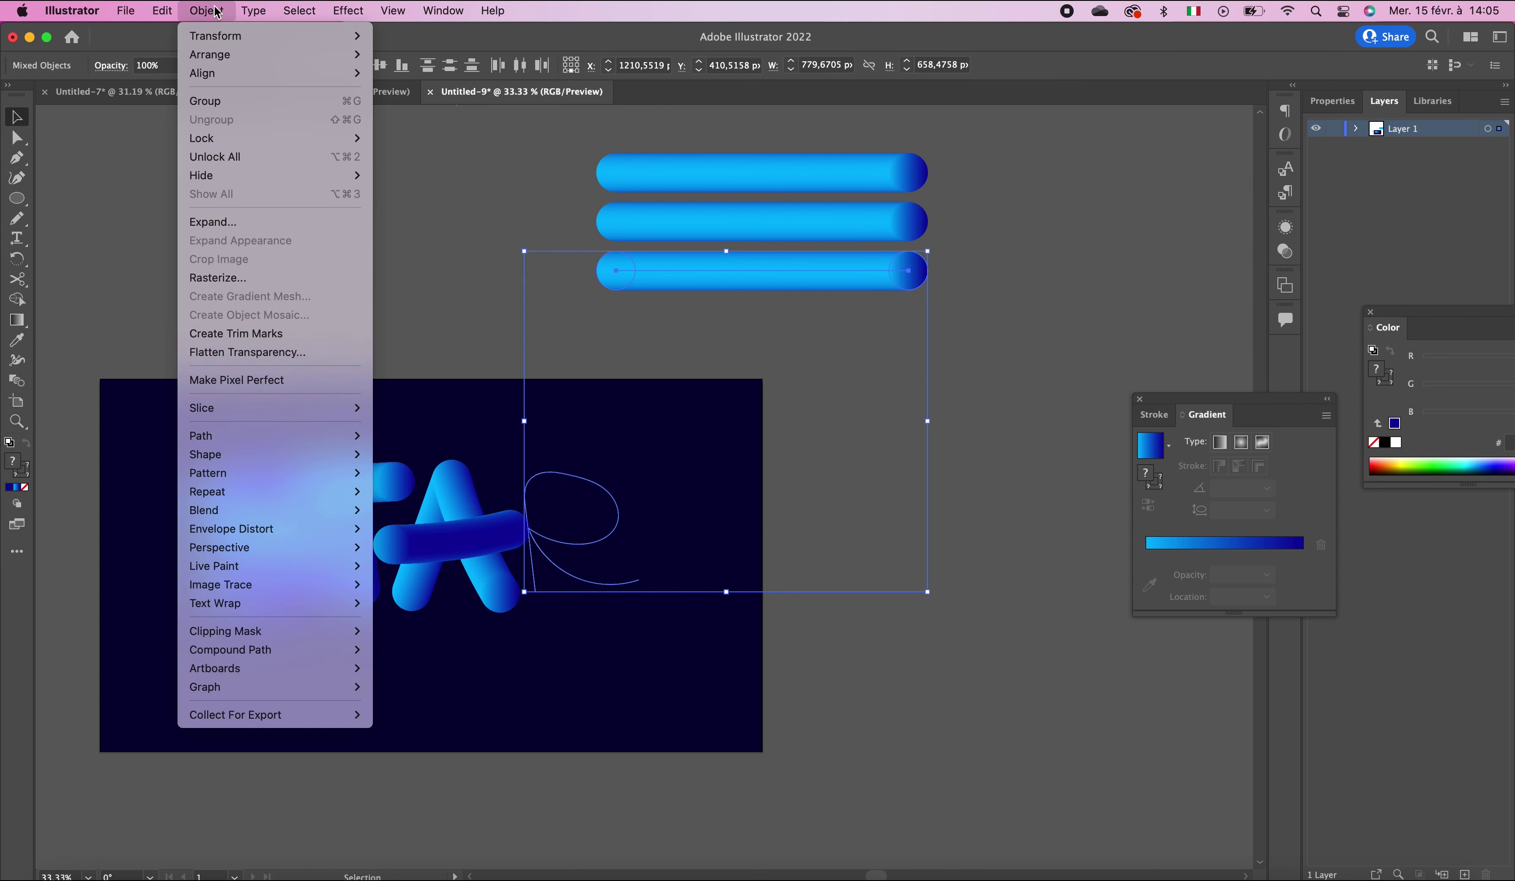
mouse_move(281, 518)
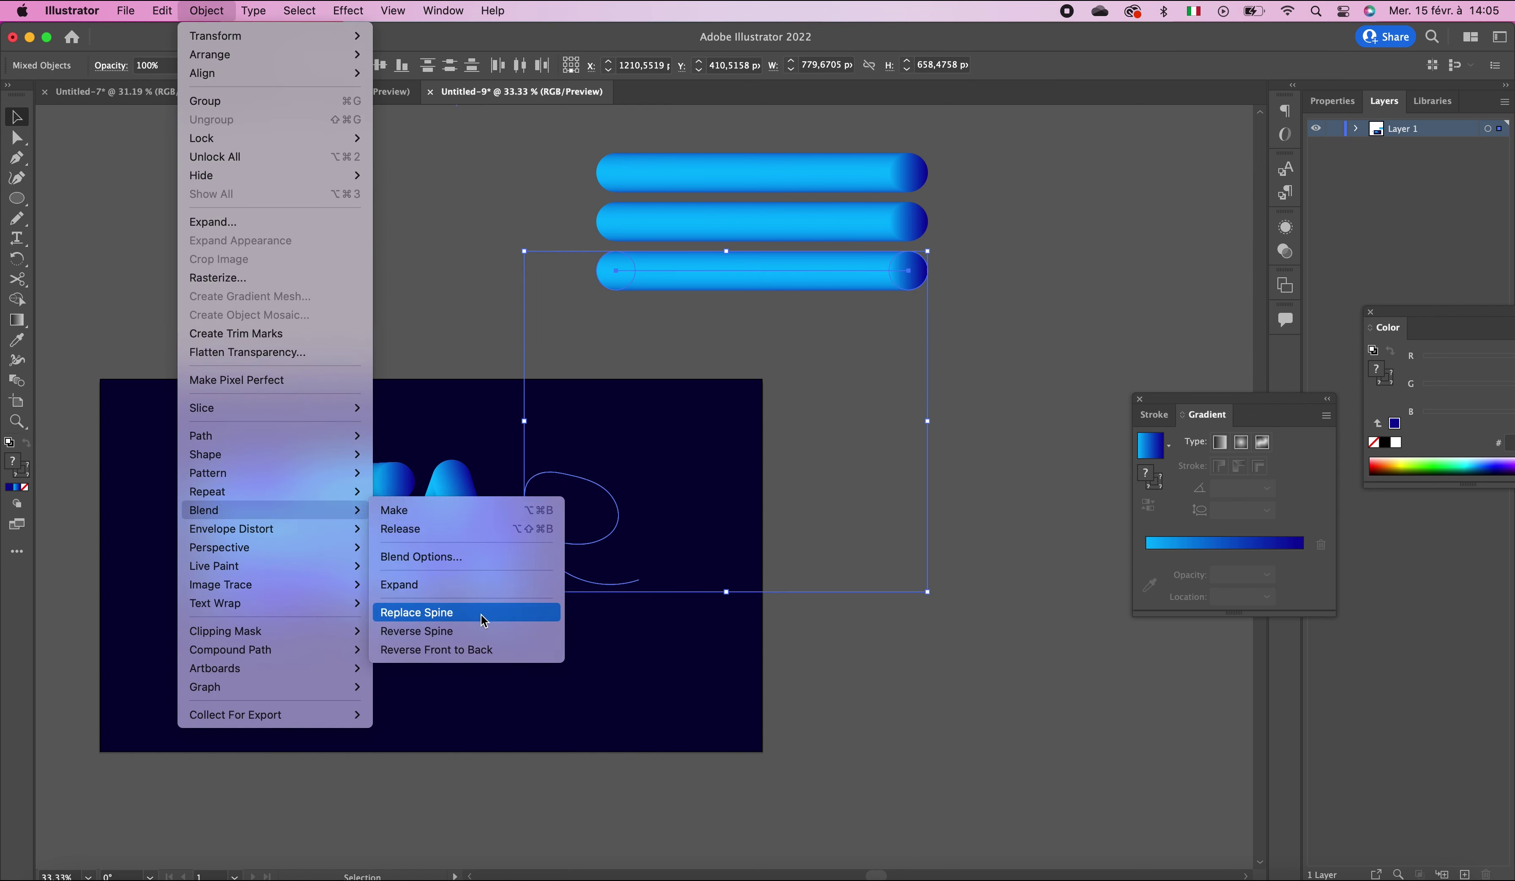
left_click(417, 613)
left_click(486, 304)
Step: Move the R blend slightly away from the A to widen the gap between the two letters
scroll(485, 305, "down", 3)
scroll(485, 304, "right", 3)
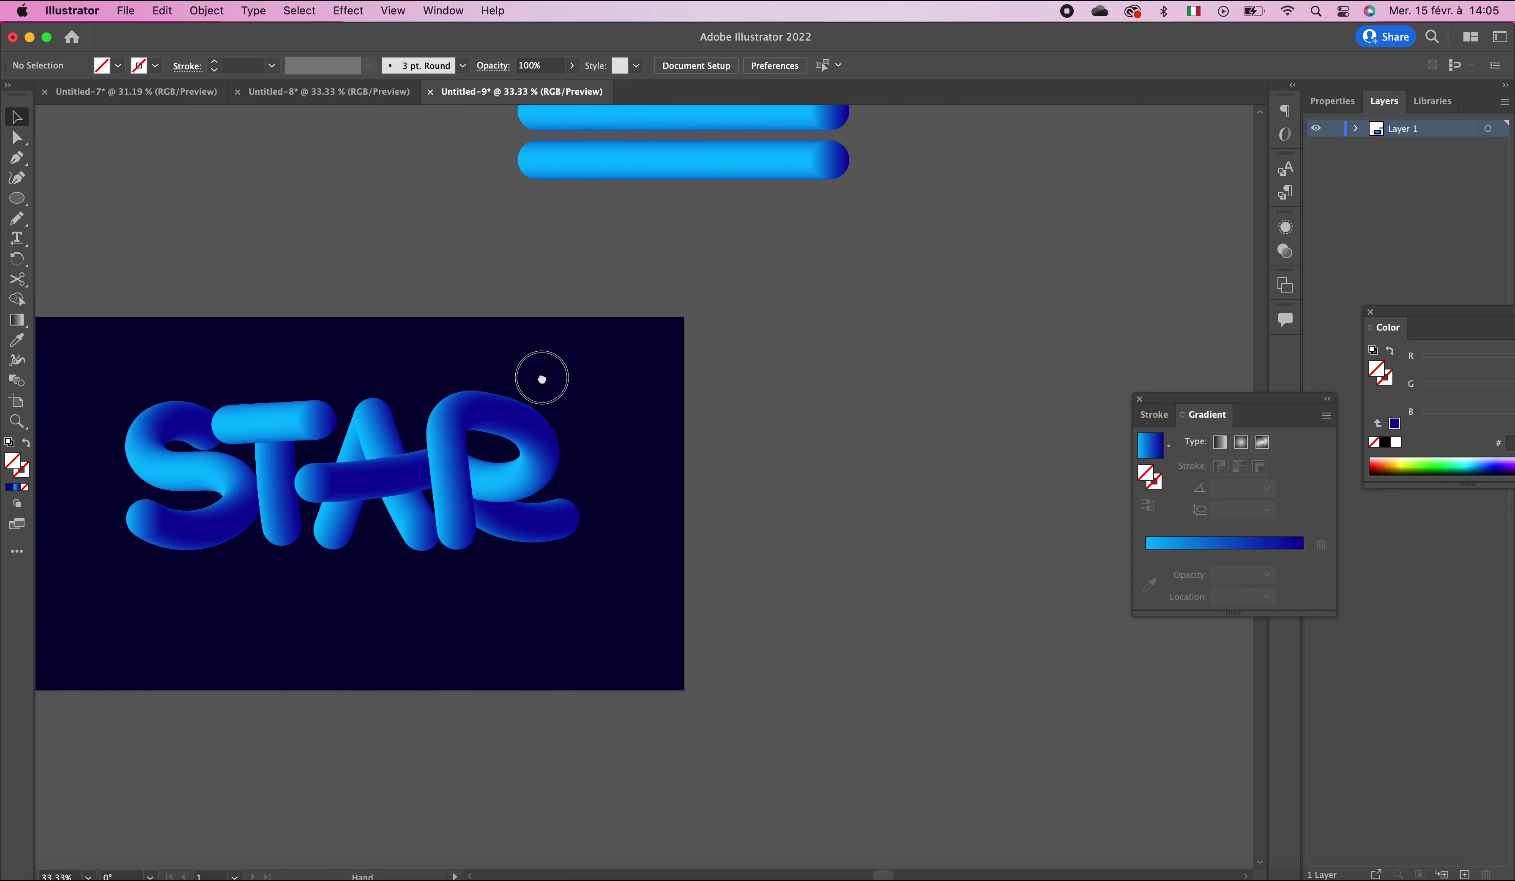
left_click_drag(498, 489, 511, 482)
scroll(562, 531, "left", 3)
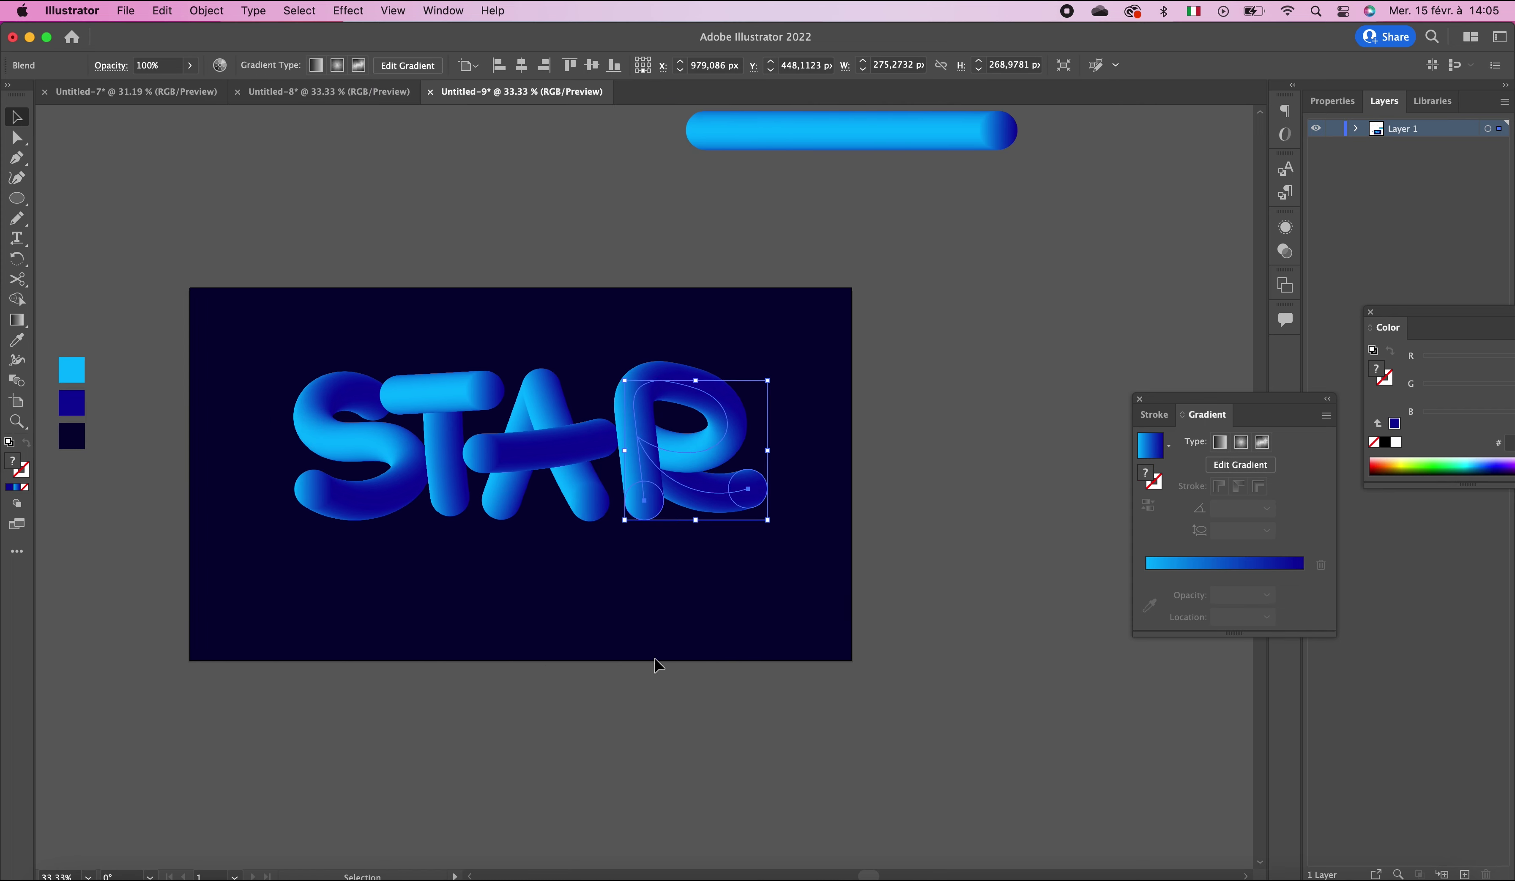
left_click(648, 658)
scroll(643, 644, "up", 2)
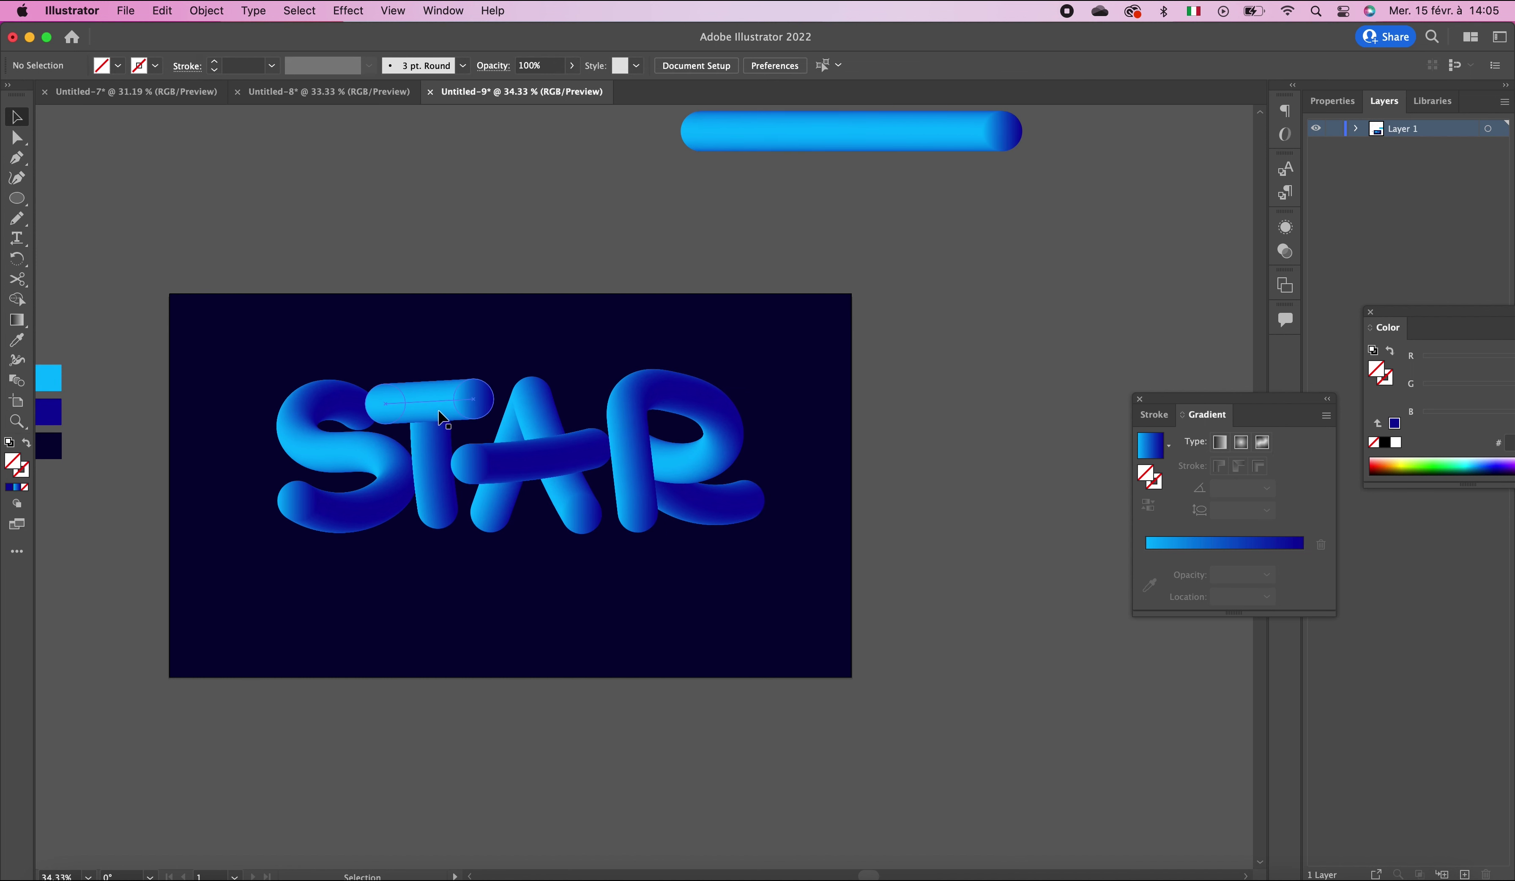
Step: Bring the A's inverted V and crossbar to the front so they overlap the neighbouring R
left_click(590, 443)
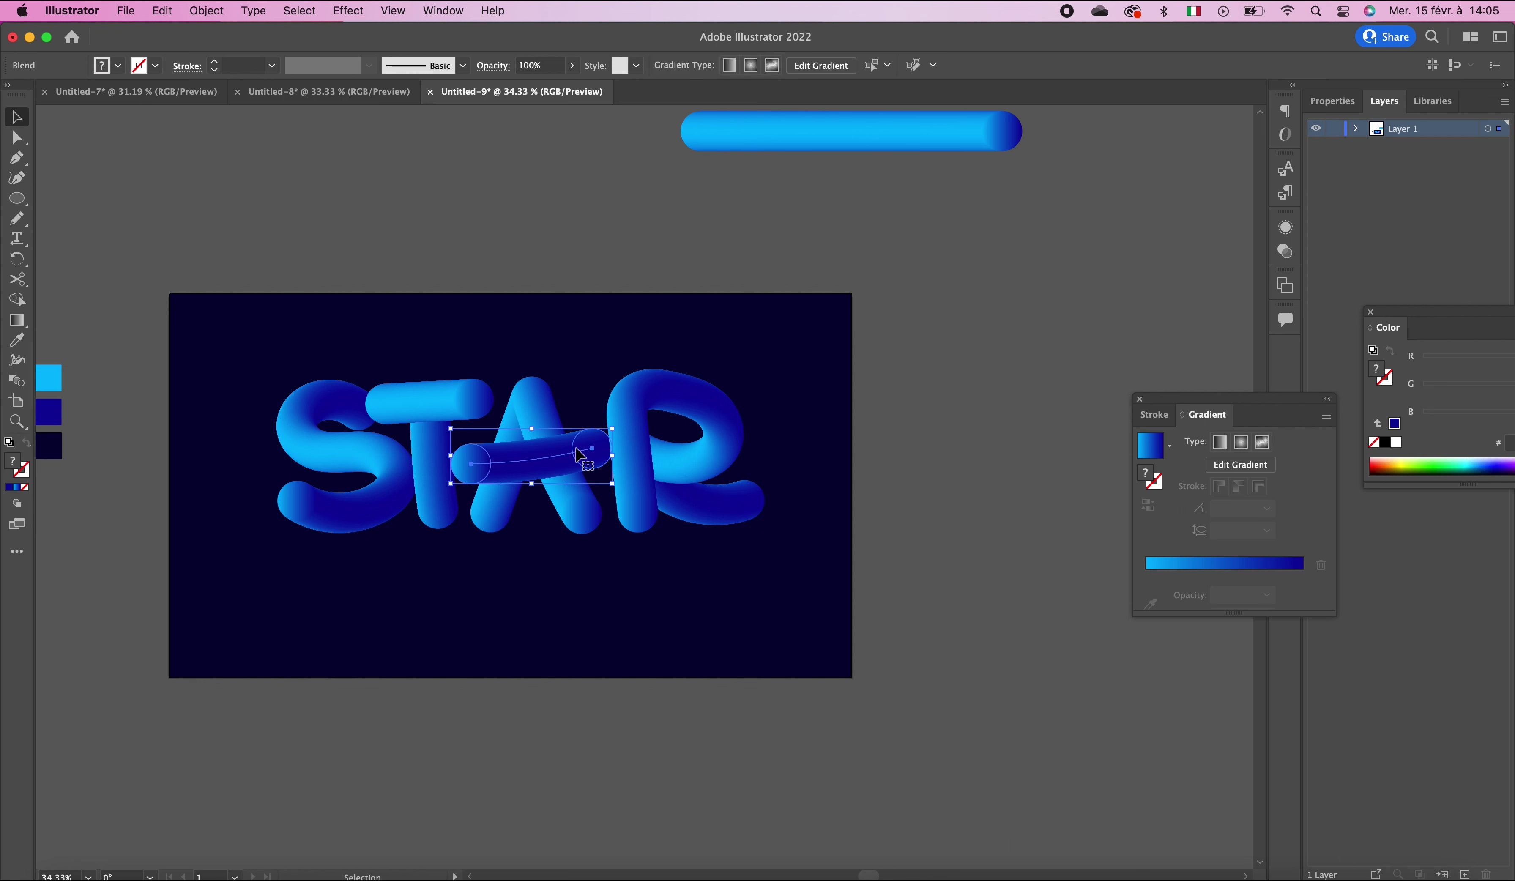
left_click(551, 422, "shift")
right_click(552, 422)
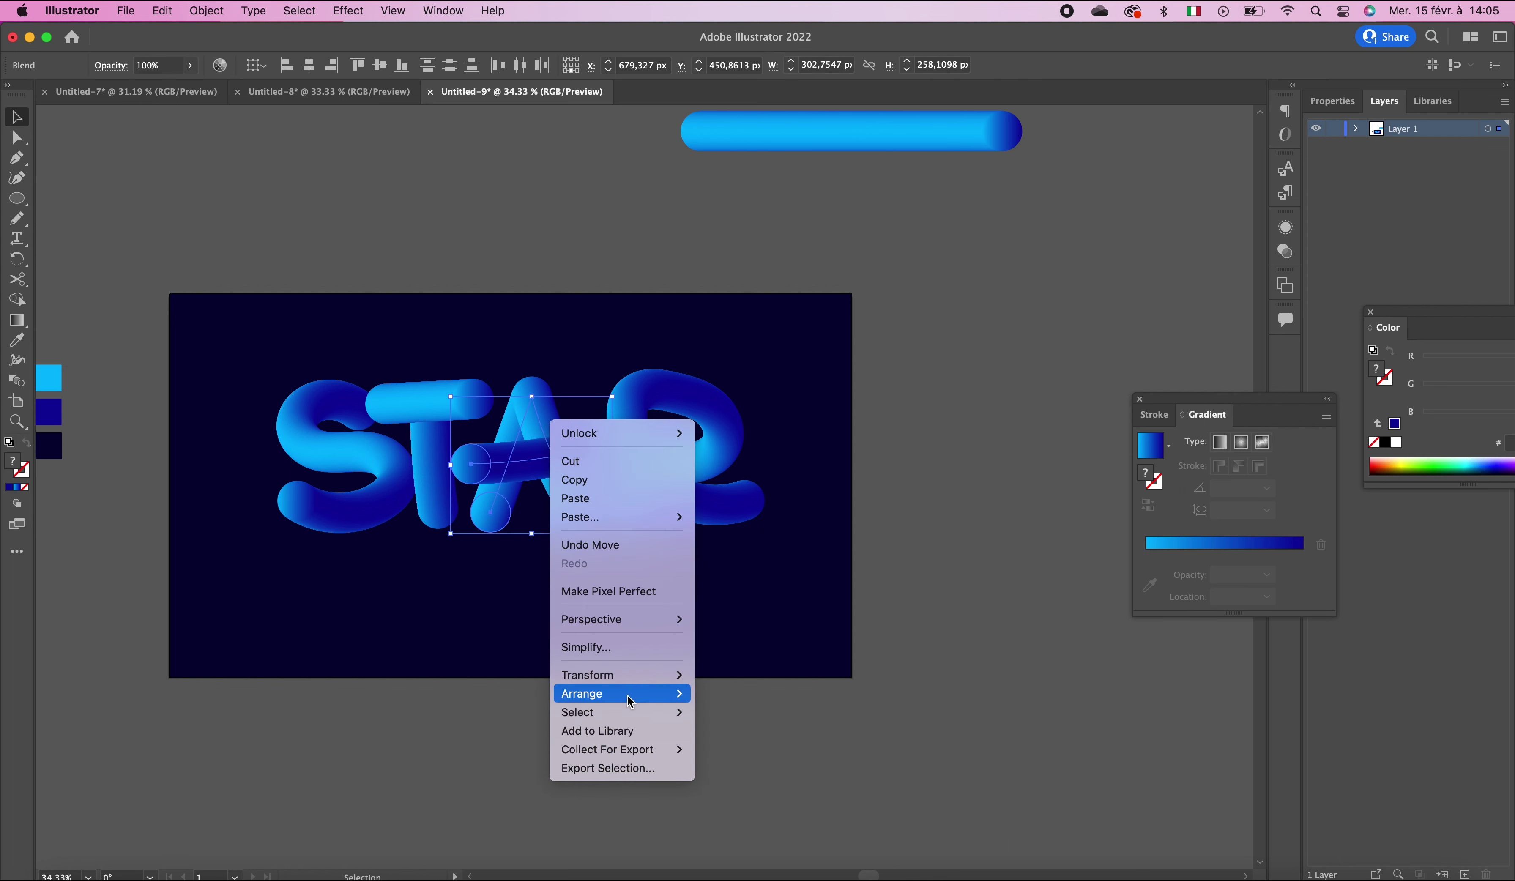
mouse_move(587, 693)
left_click(741, 694)
Step: Nudge the R back towards the A, then move the whole lettering down towards the middle of the dark blue background
left_click(940, 613)
scroll(940, 612, "up", 2)
left_click_drag(682, 537, 677, 538)
left_click_drag(825, 385, 172, 578)
left_click_drag(417, 519, 422, 540)
left_click(566, 209)
Step: Examine the blended letters up close, including how the A's crossbar overlaps the R, and then the whole artboard
left_click(596, 506, "super")
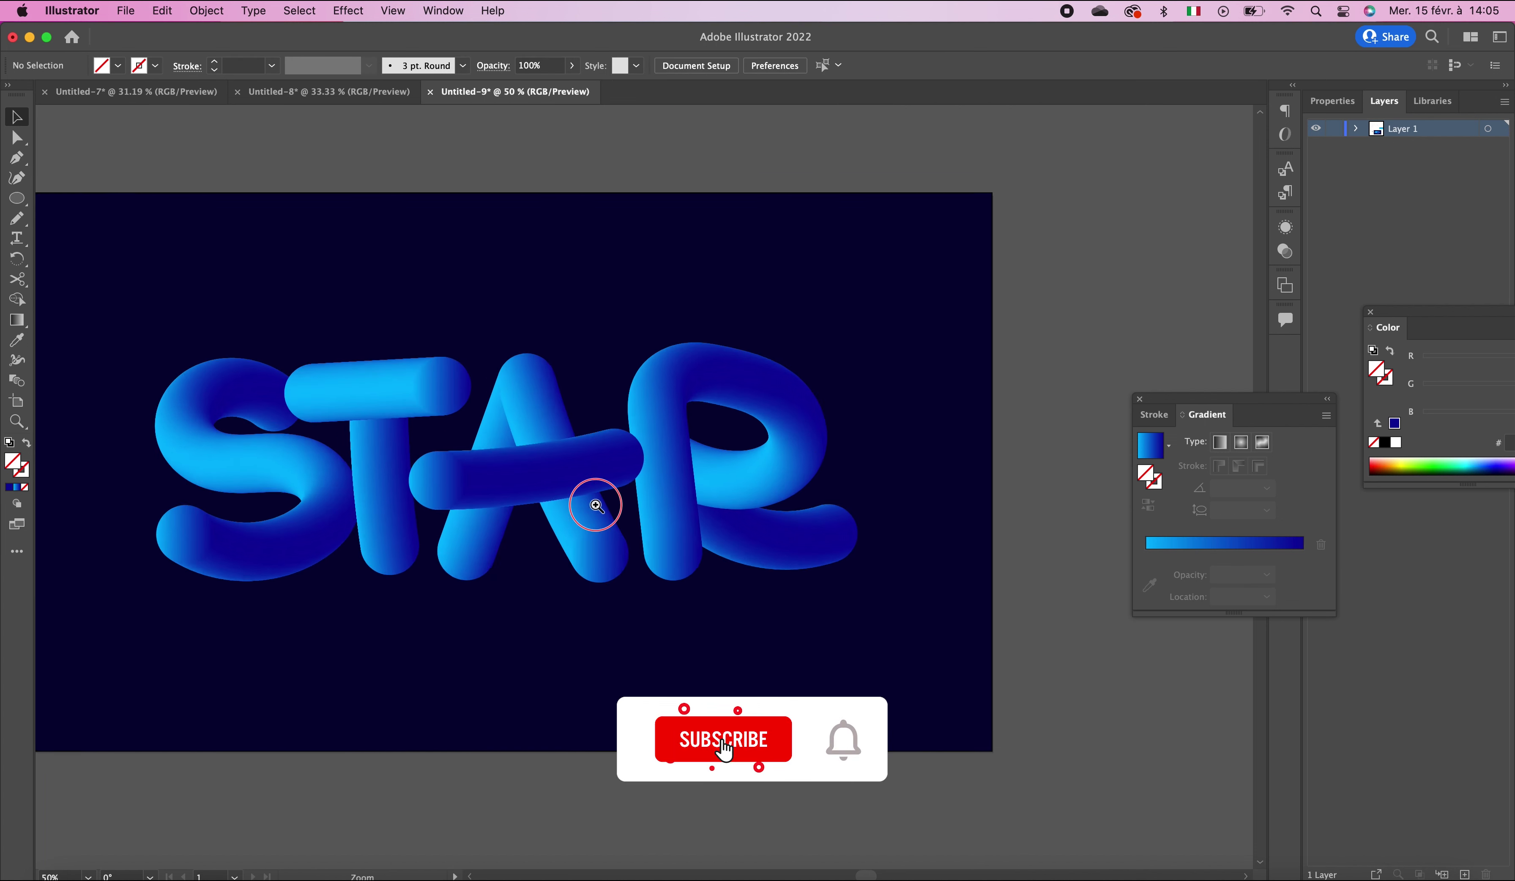
key("super+1")
left_click_drag(443, 433, 622, 463)
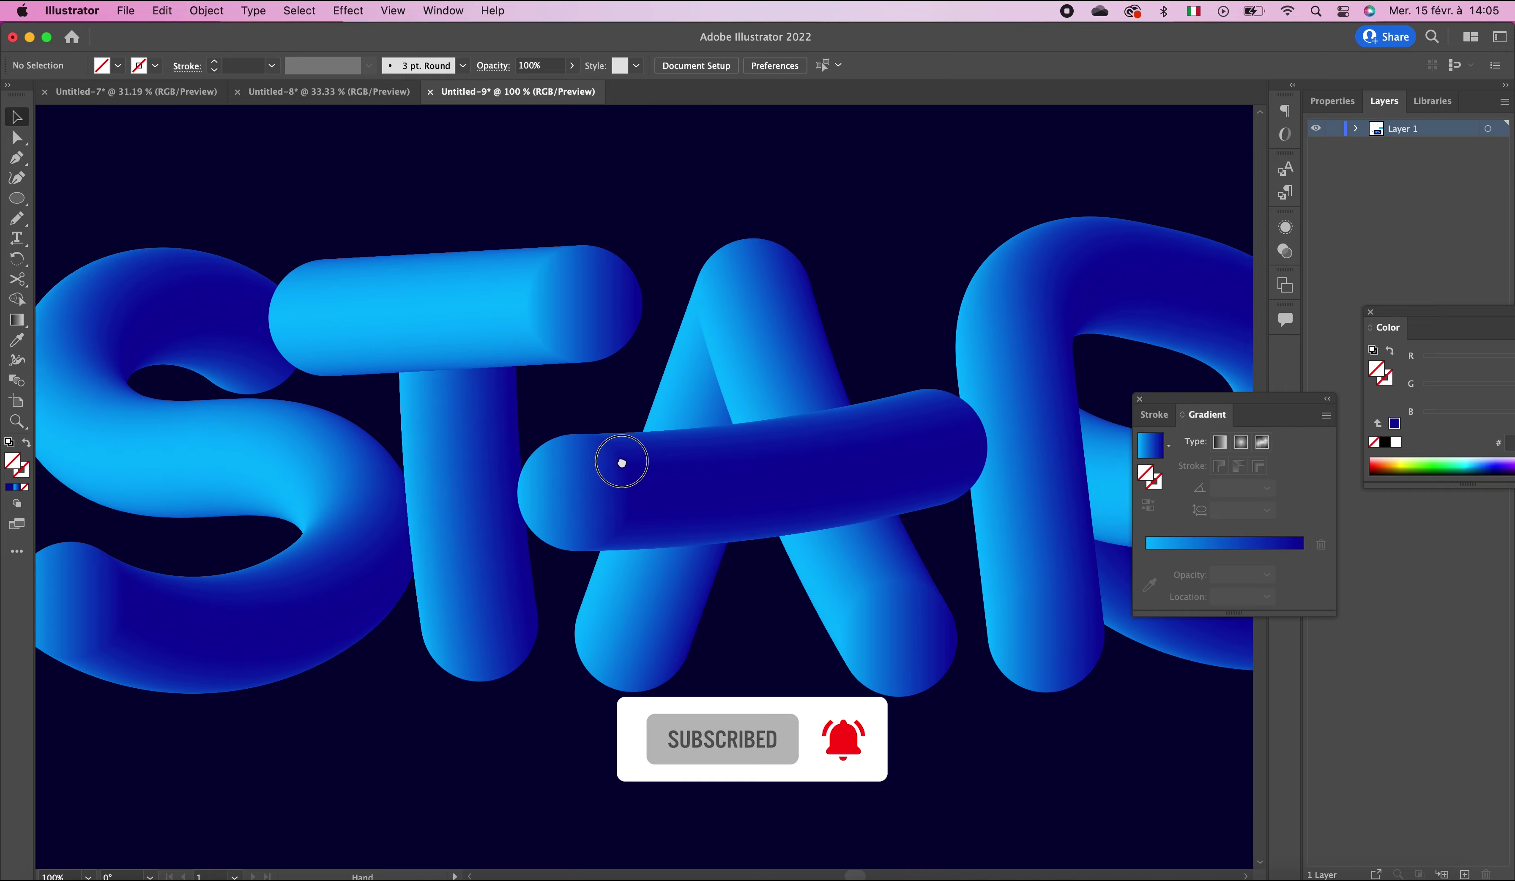
scroll(621, 463, "right", 5)
key("super+minus")
key("super+minus")
key("super+minus")
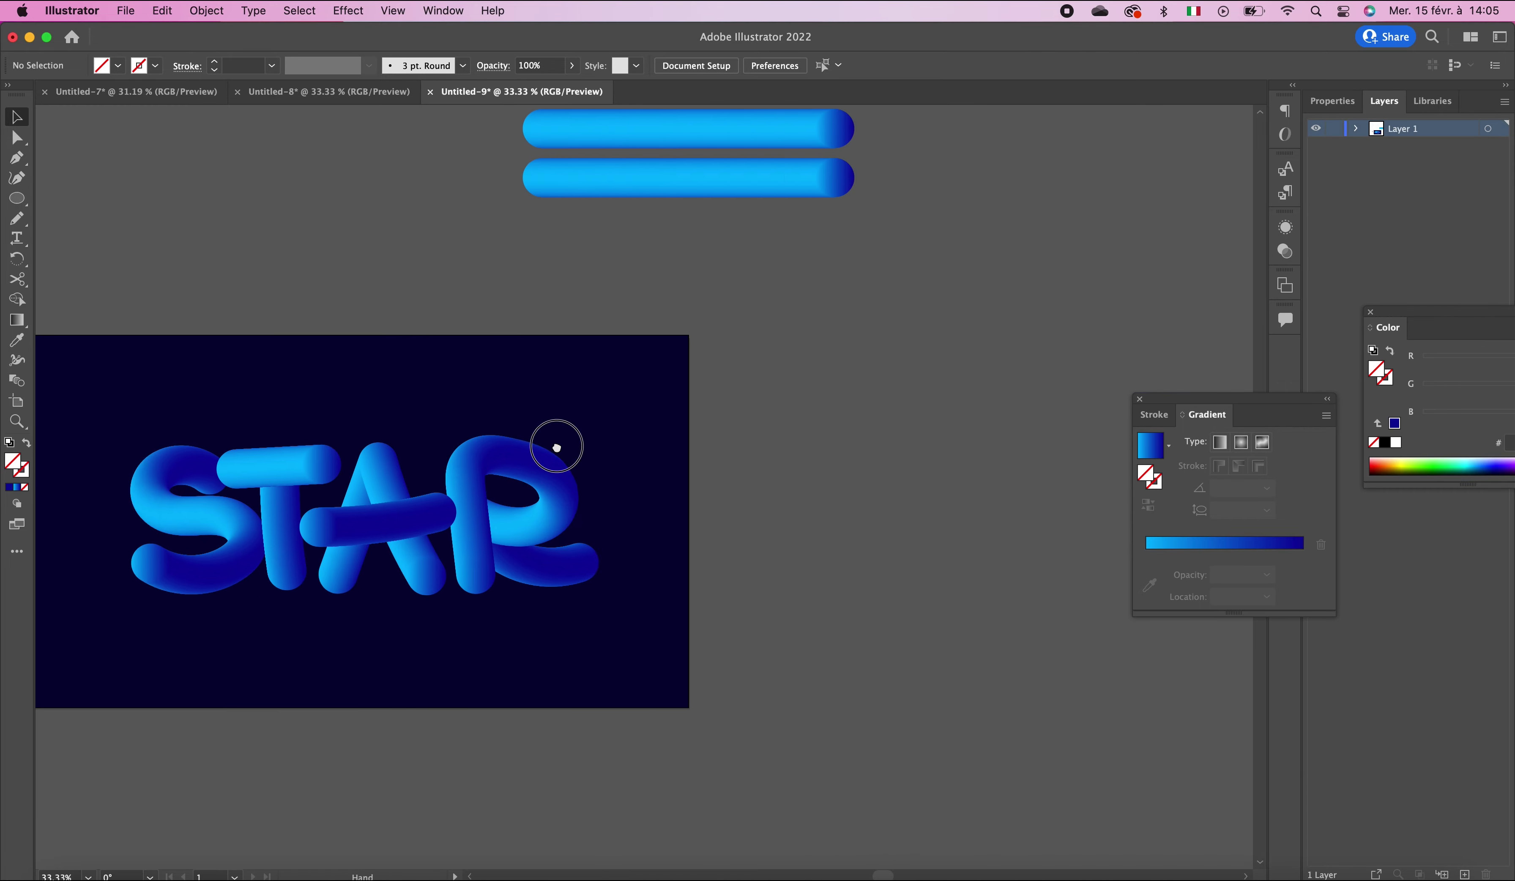
key("super+minus")
scroll(628, 394, "left", 1)
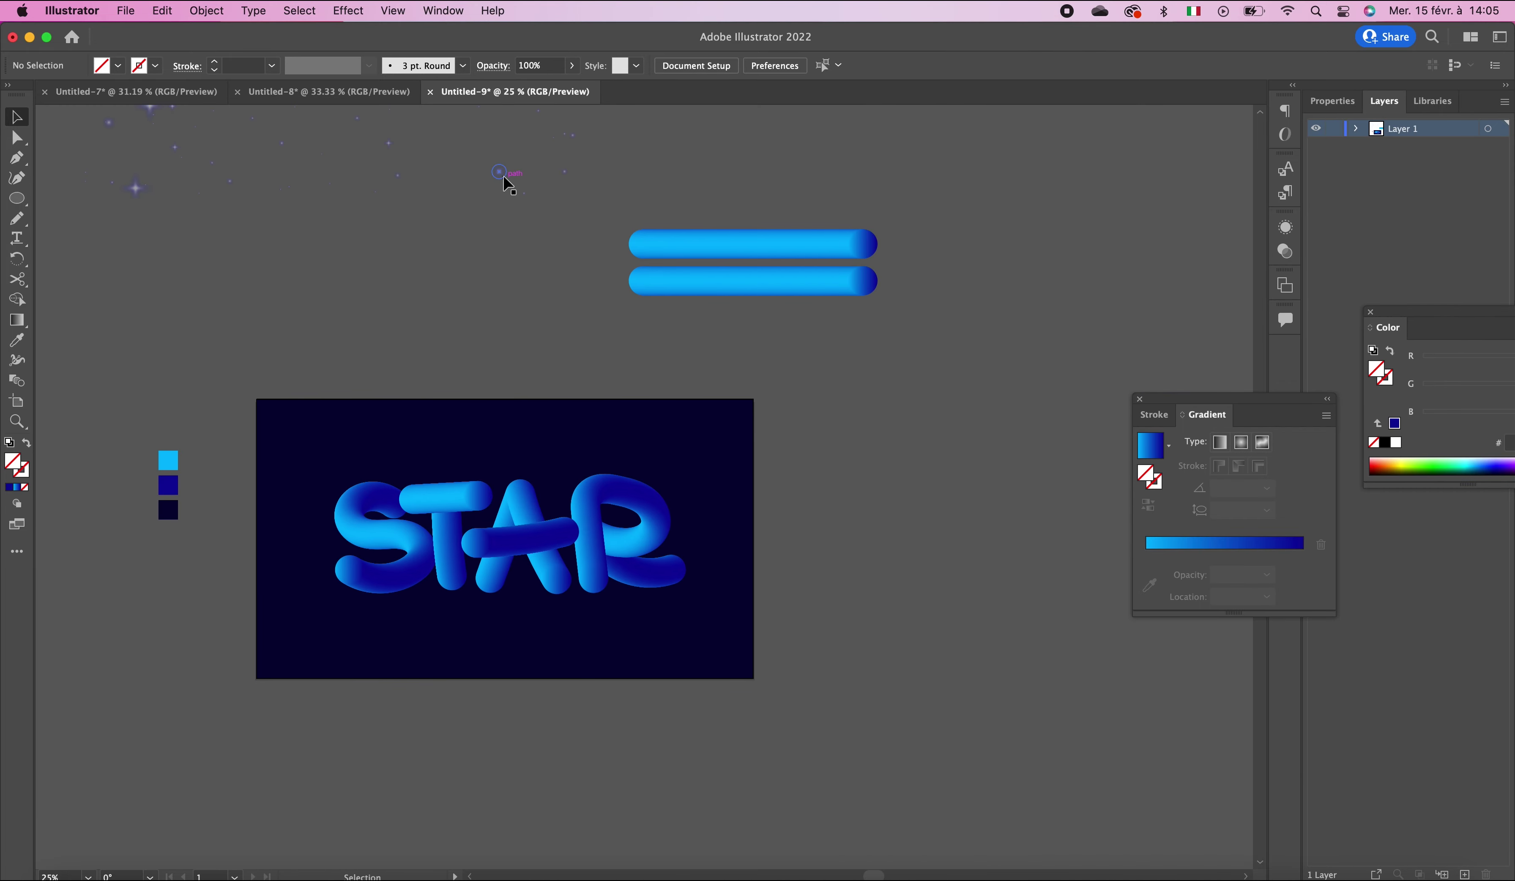
Step: Move the star pattern clip group onto the artboard over the lettering and bring it to the front
left_click_drag(504, 180, 693, 661)
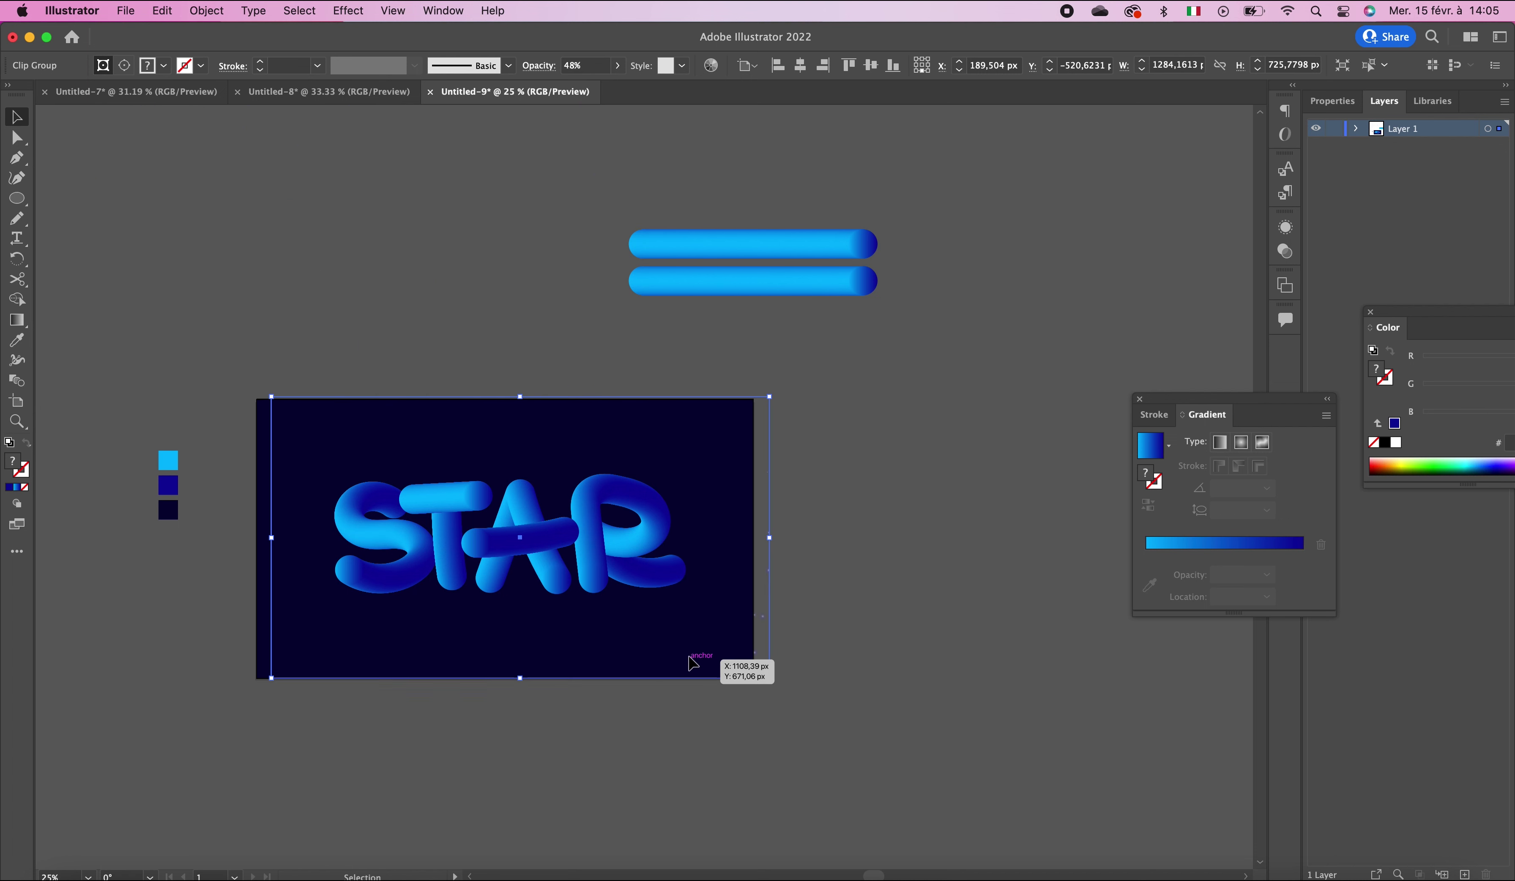
right_click(764, 520)
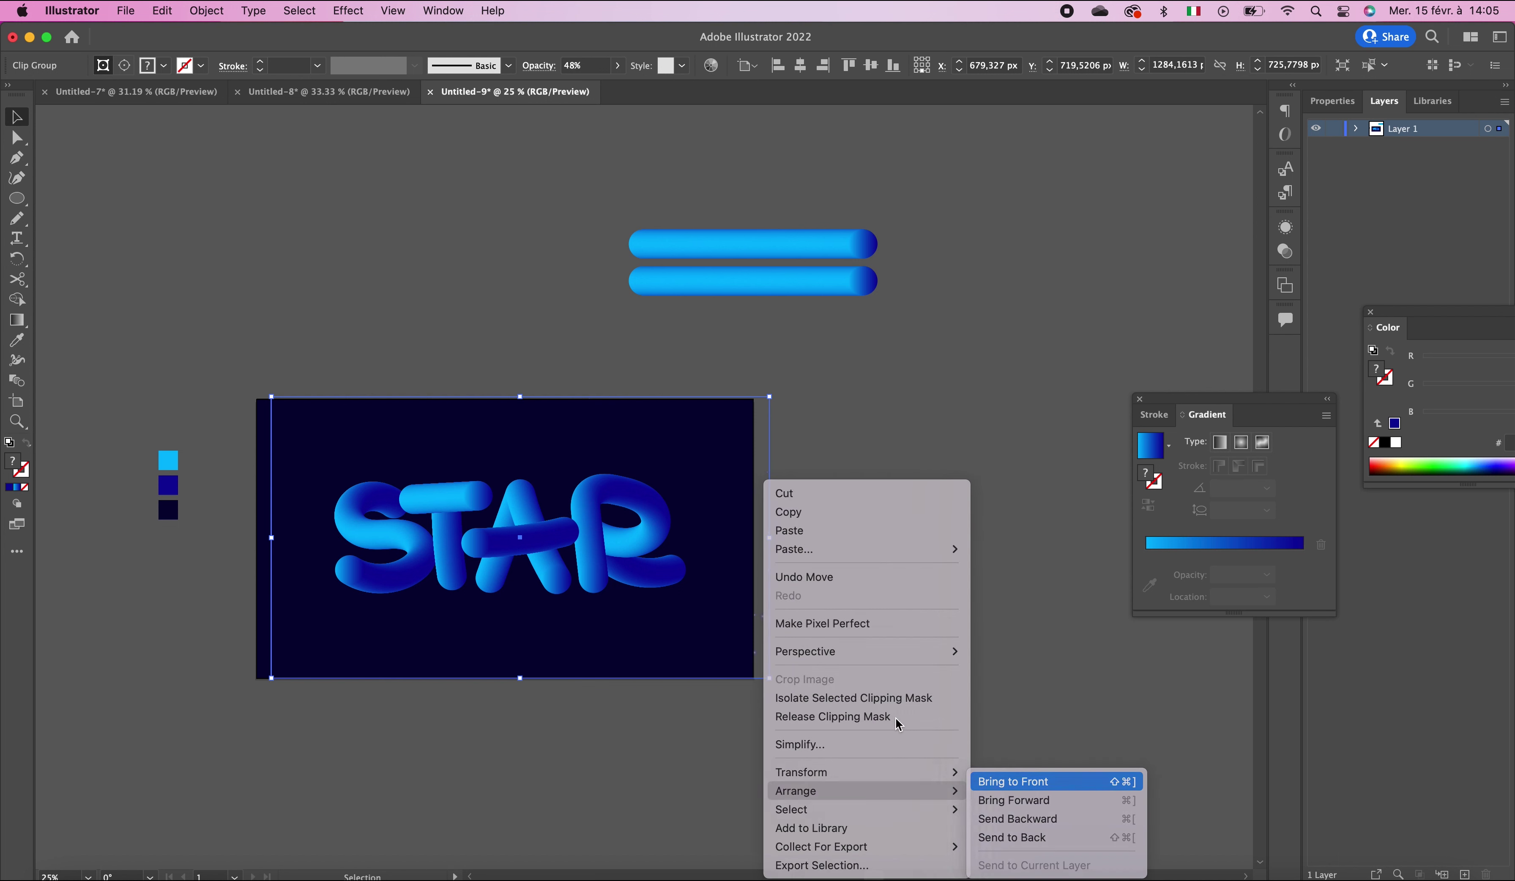
key("super+shift+bracketright")
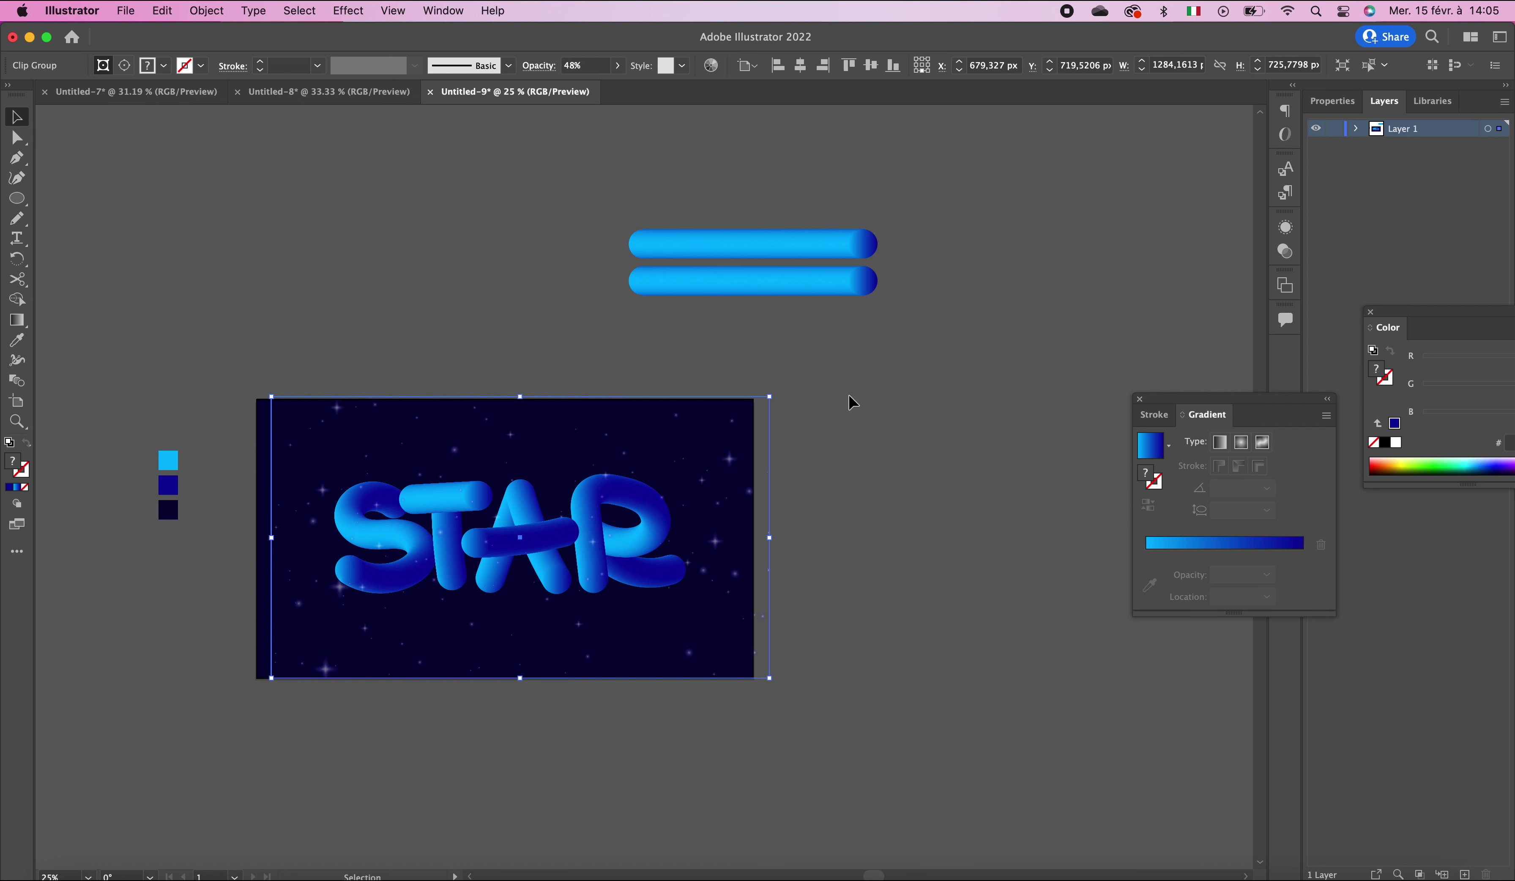
Step: Align the star pattern to the artboard's horizontal and vertical centres
left_click(809, 70)
left_click(873, 69)
left_click(420, 315)
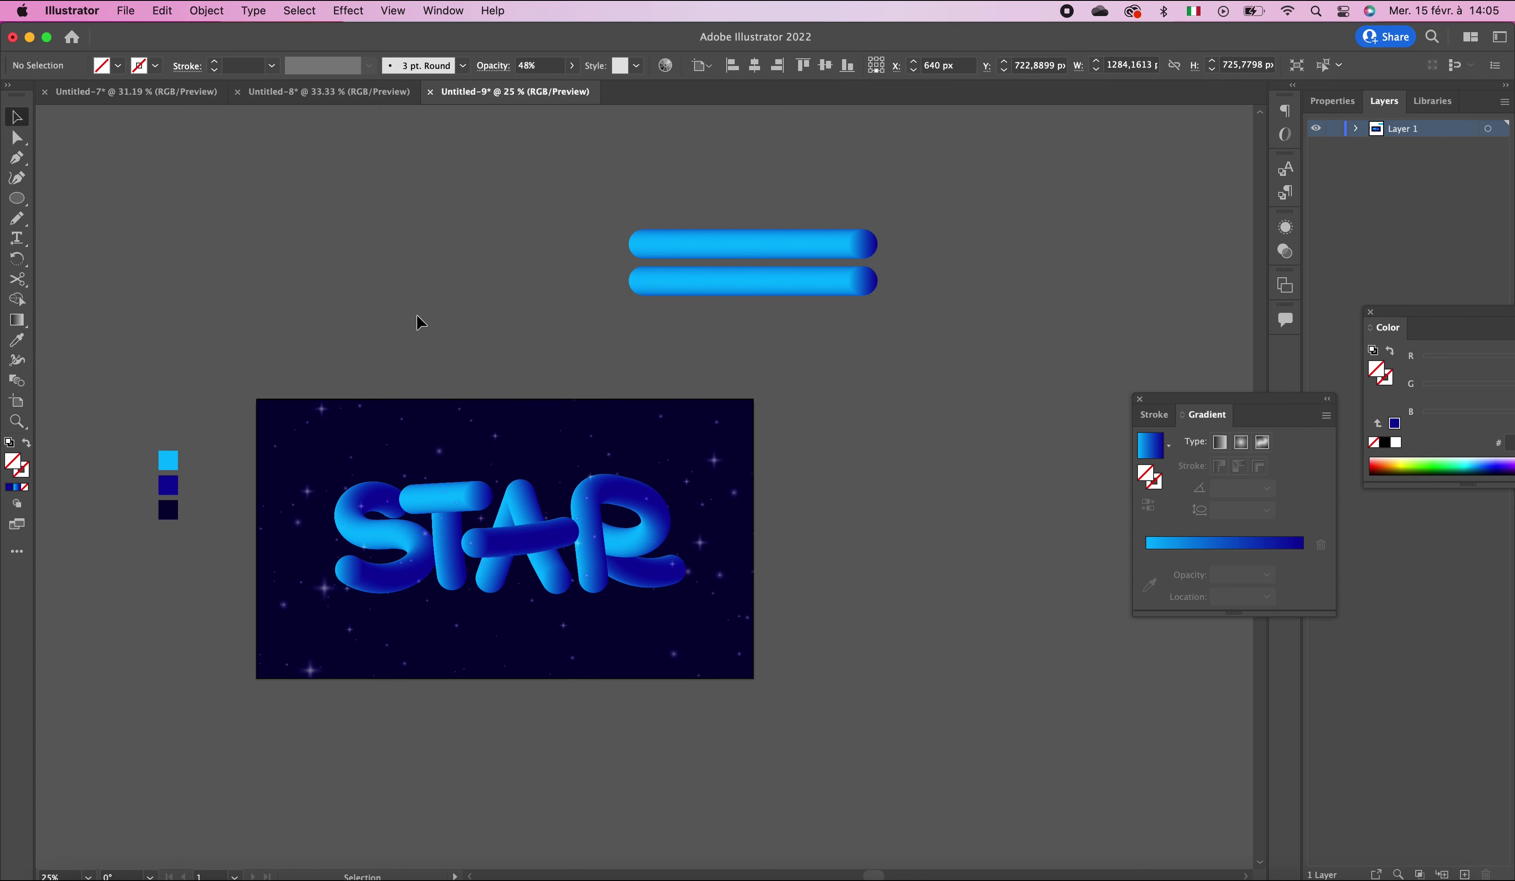
Step: Lock the star pattern clip group covering the artboard
scroll(664, 612, "down", 2)
left_click(428, 459)
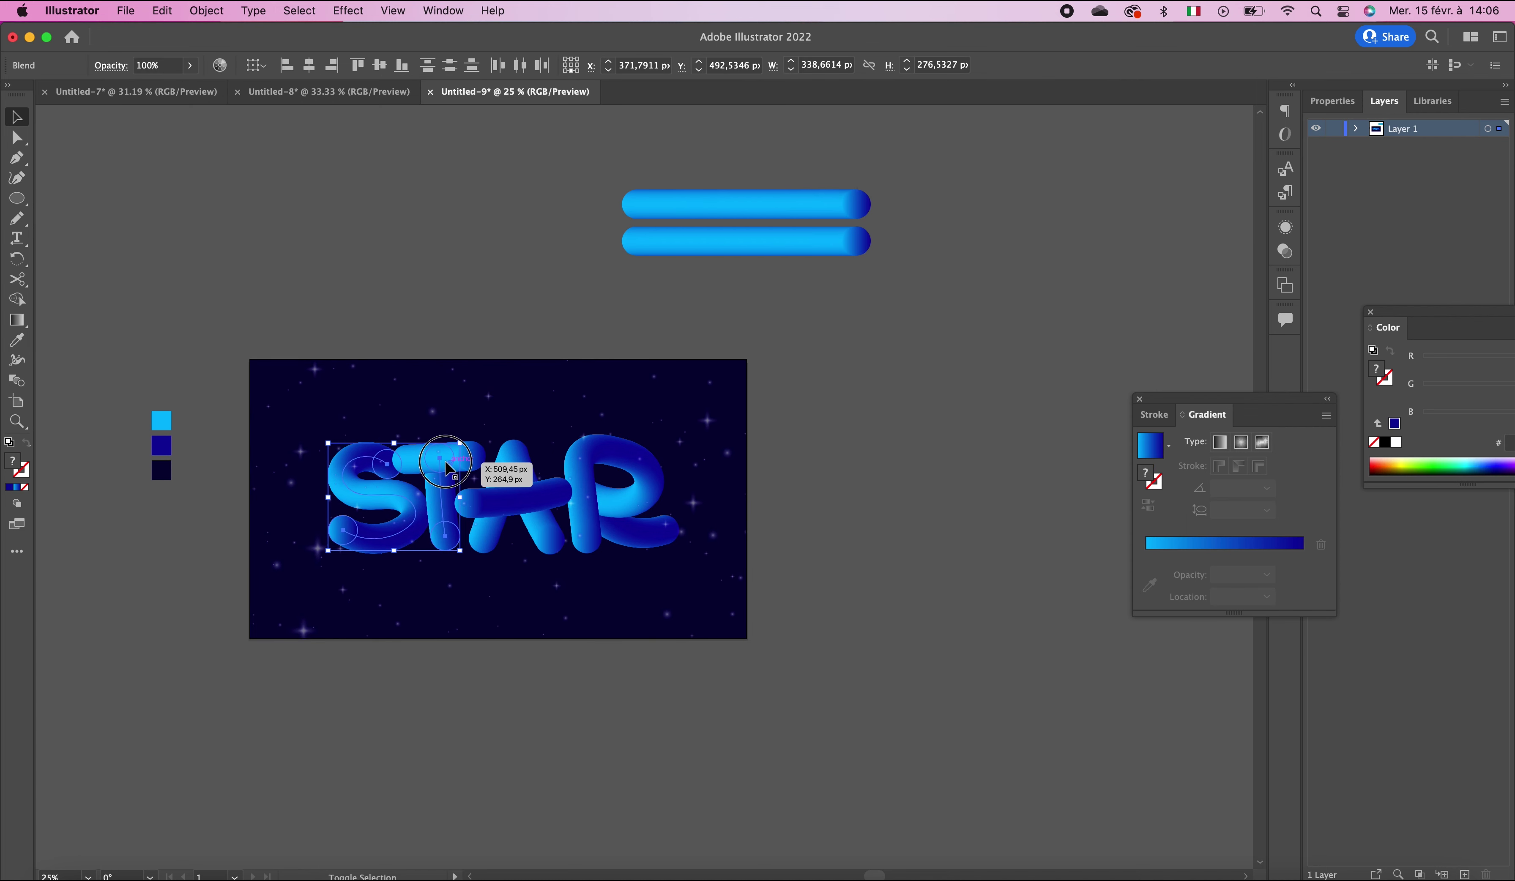
left_click(445, 460)
left_click(696, 422)
left_click(188, 11)
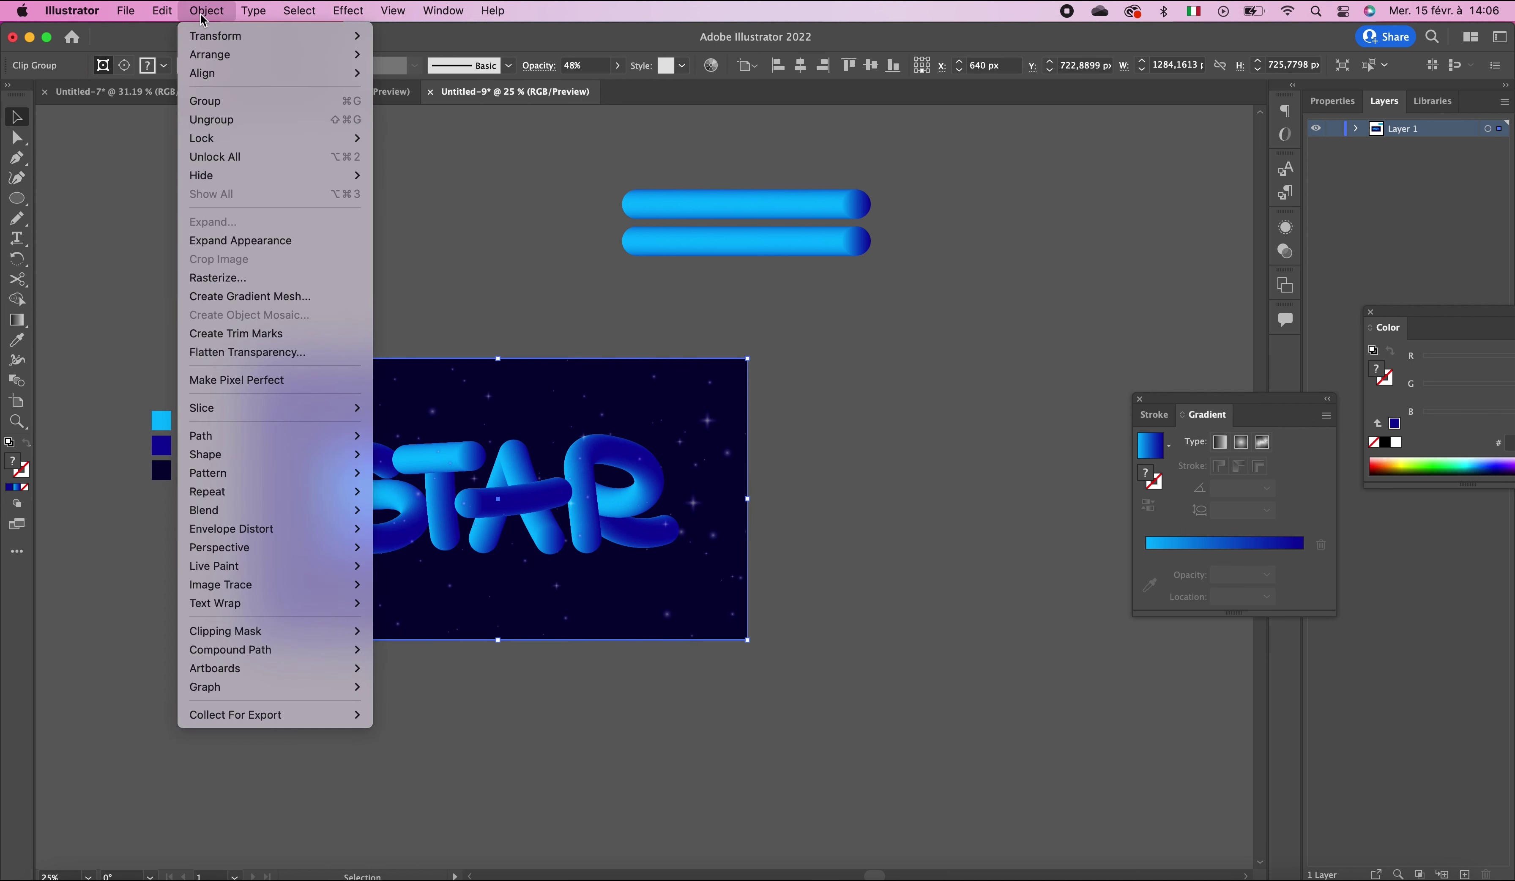
mouse_move(254, 142)
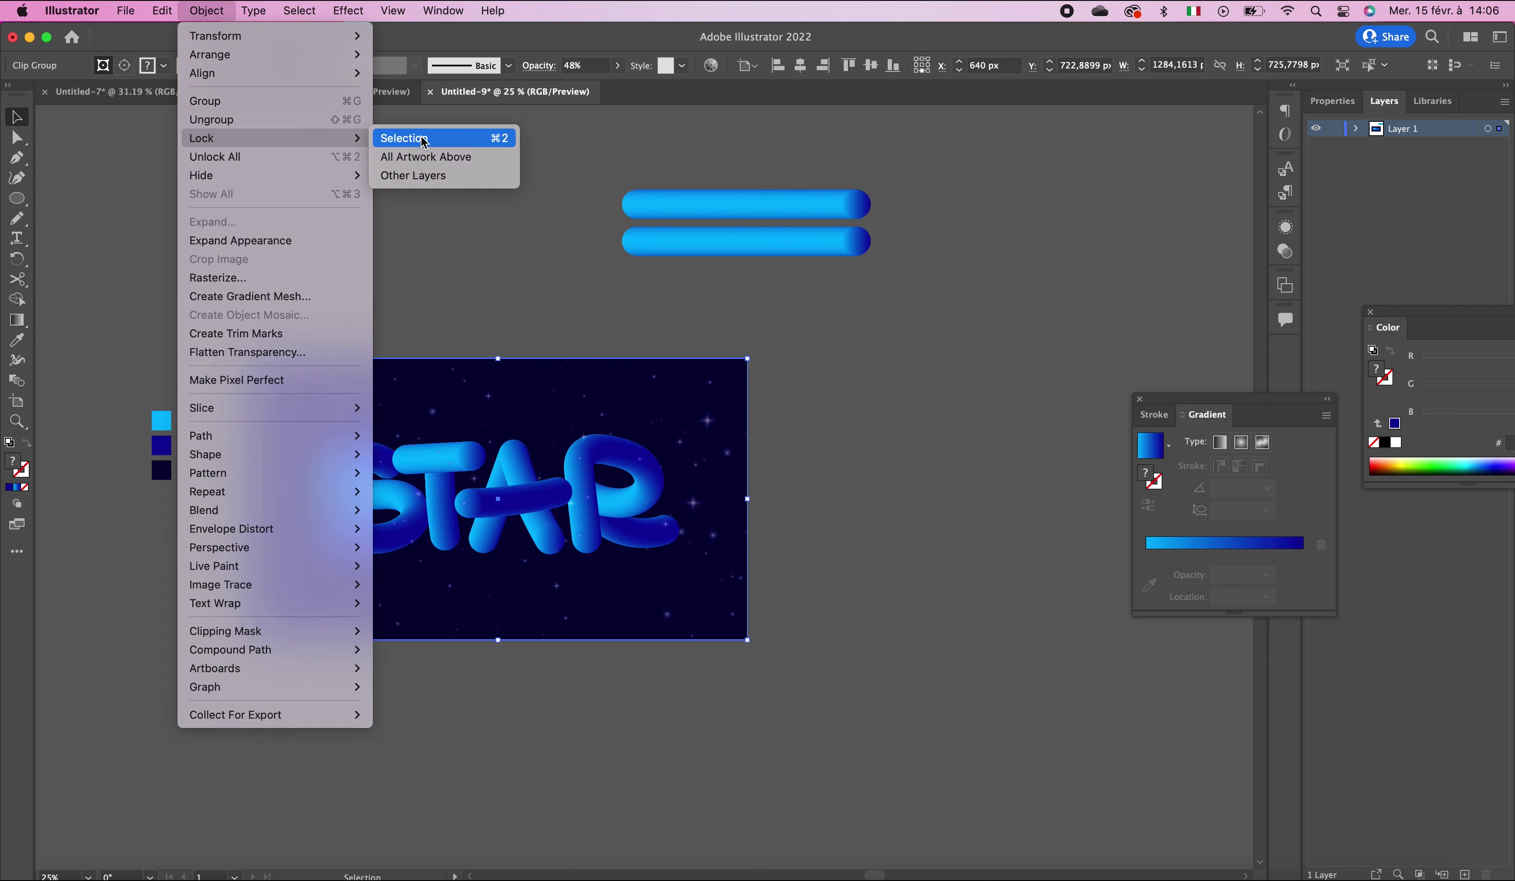
left_click(394, 138)
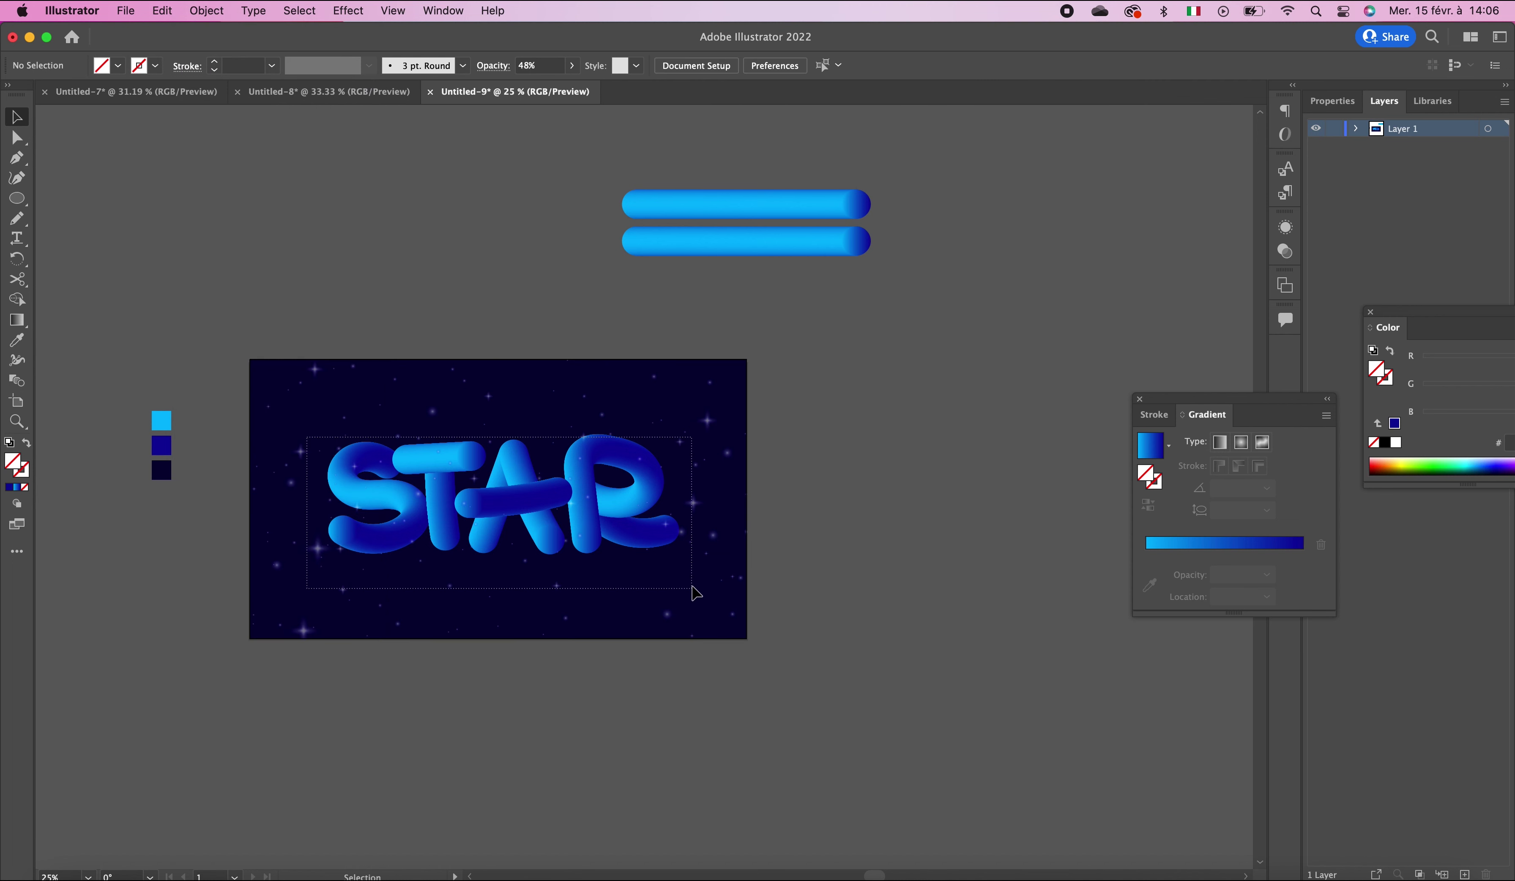
Step: Select all the STAR letter blends and bring them to the front, above the star pattern
left_click(597, 519)
right_click(593, 513)
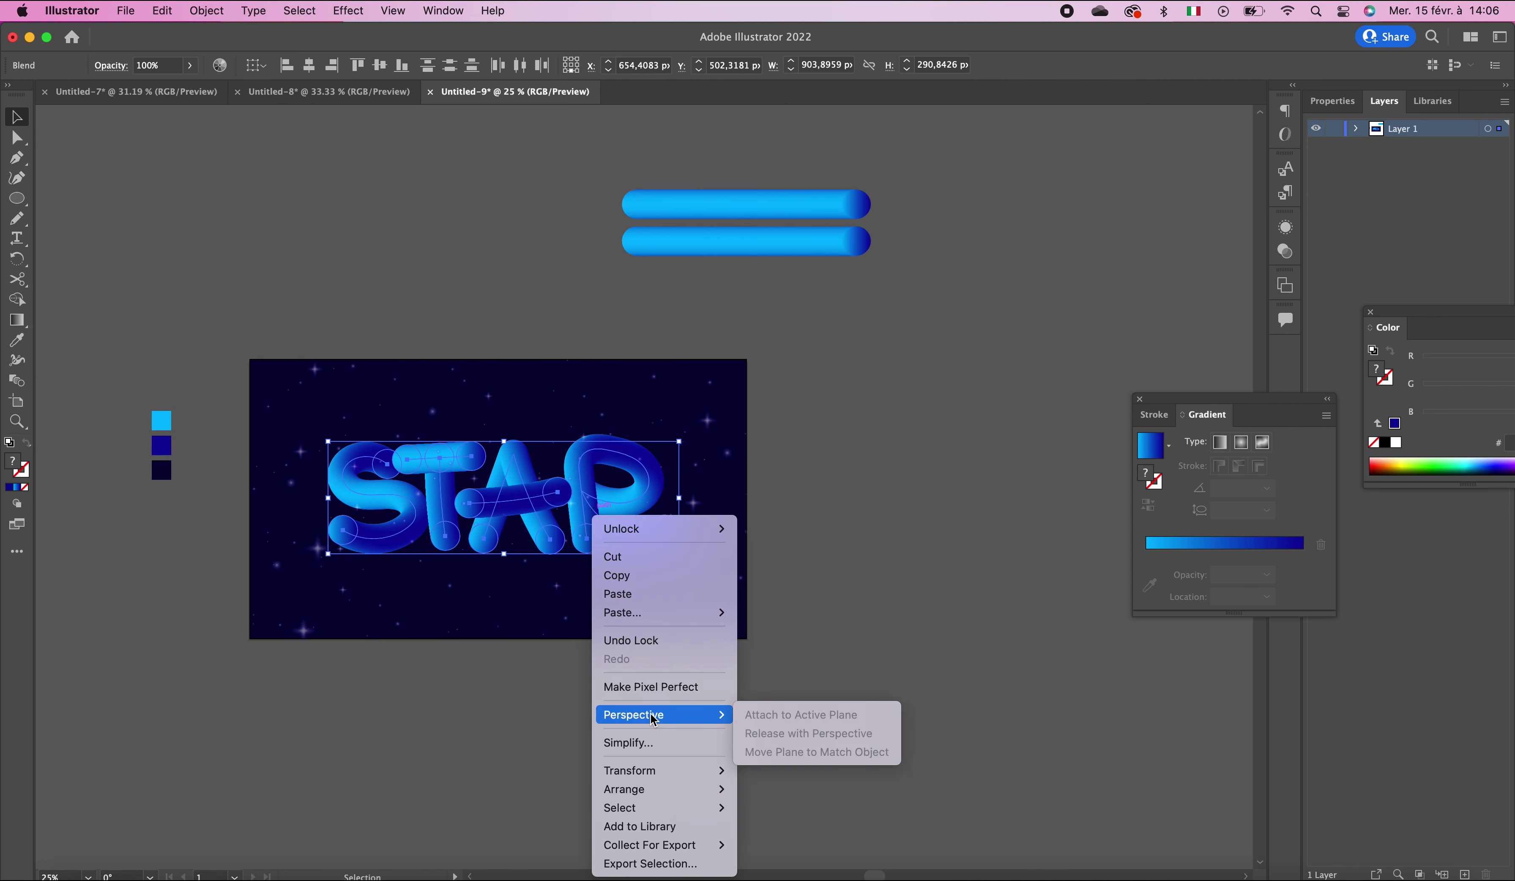
mouse_move(642, 789)
left_click(762, 782)
left_click(518, 295)
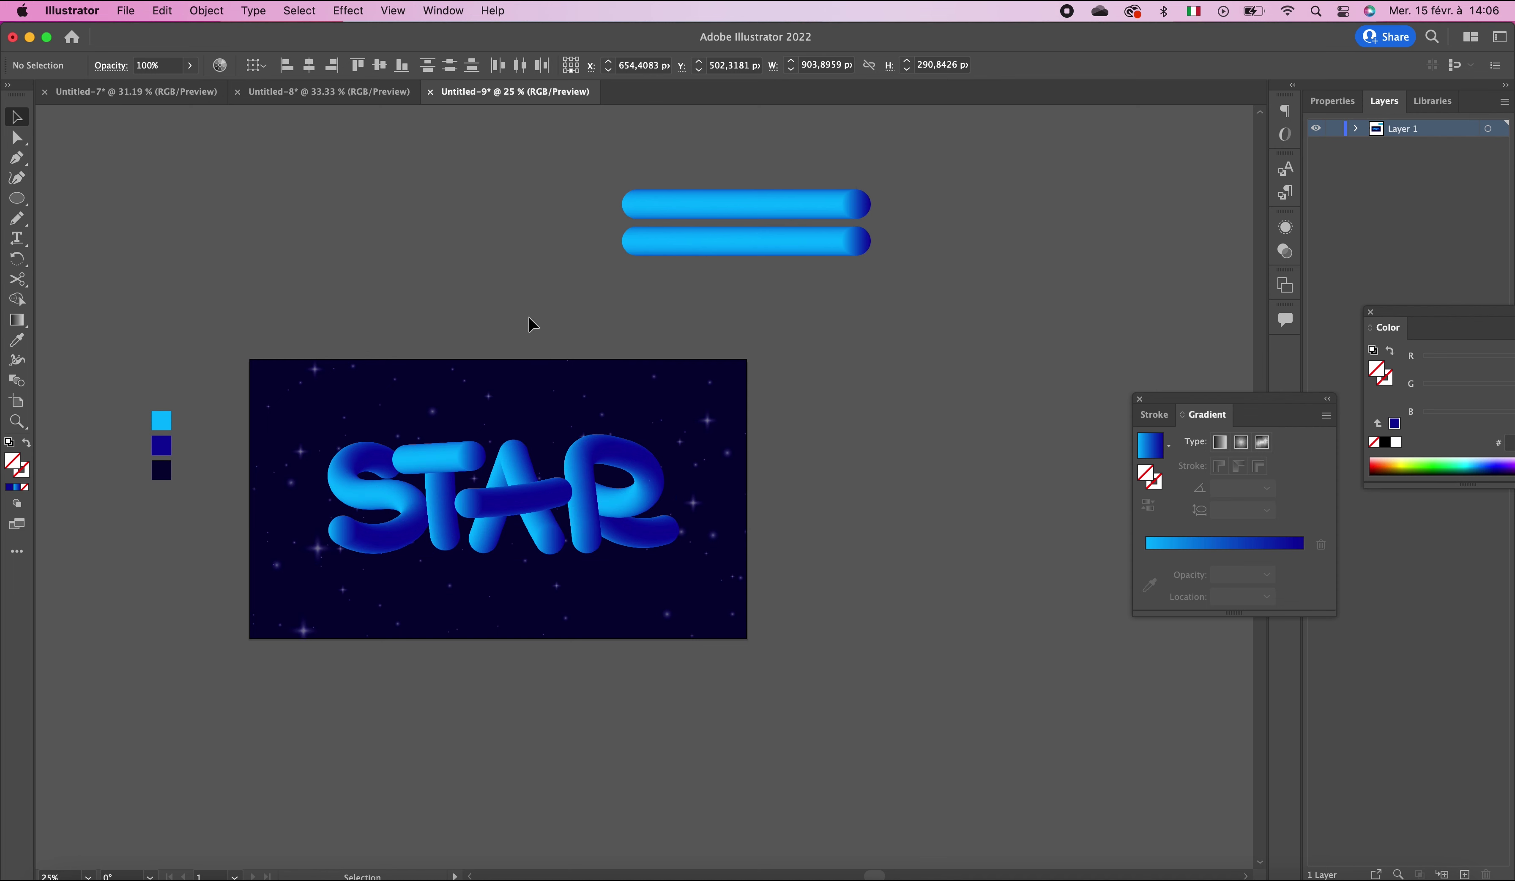
Step: Examine the lettering up close against the starry background, then view the whole artboard
key("z")
left_click(650, 493)
left_click_drag(444, 457, 694, 468)
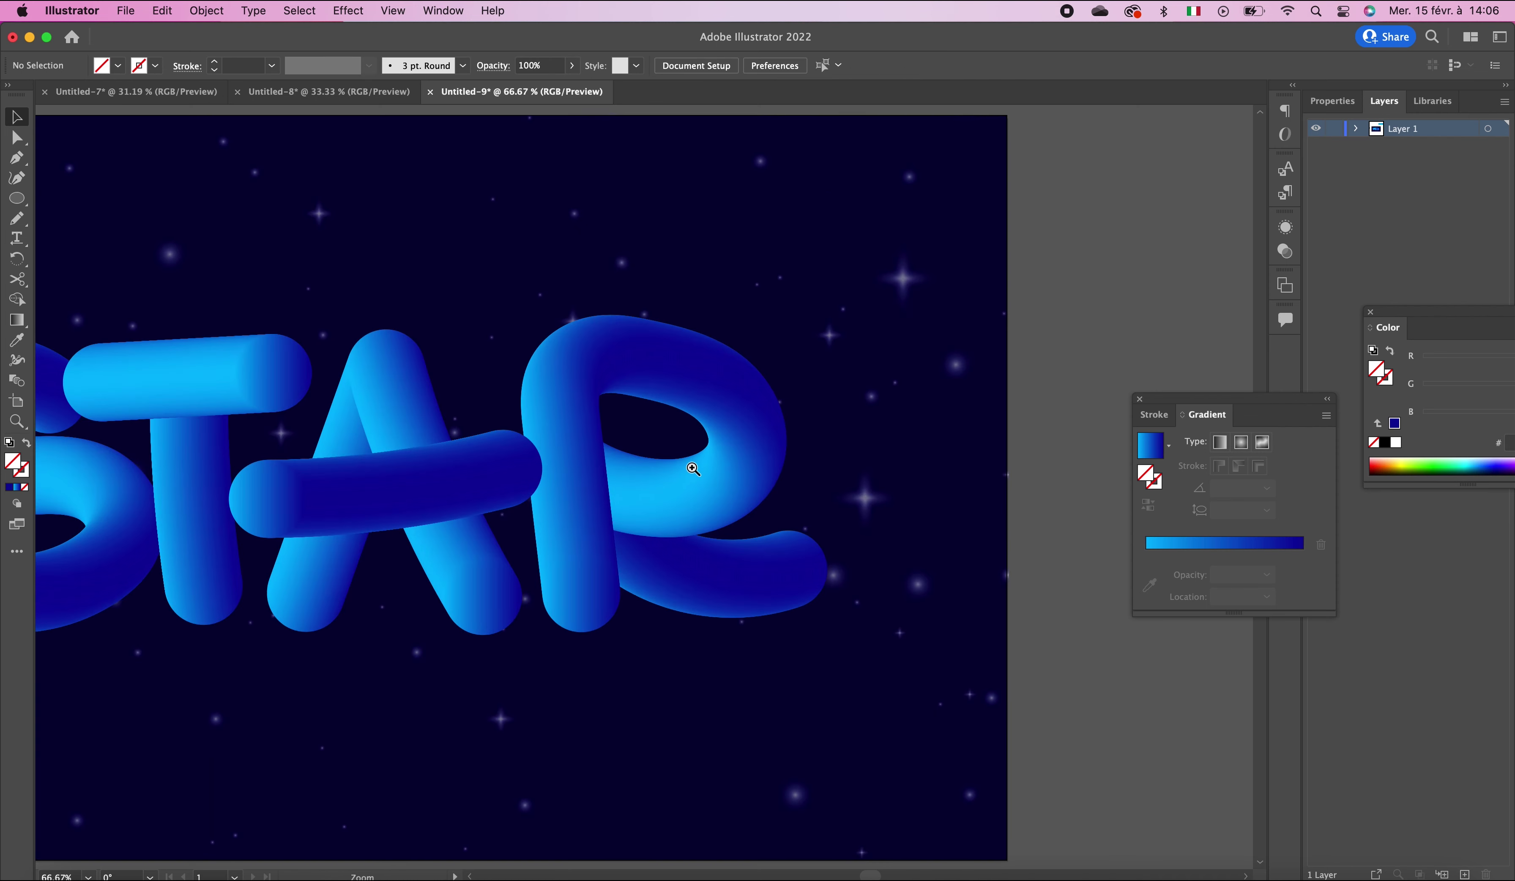
left_click(694, 469)
left_click(711, 497, "alt")
left_click(712, 498, "alt")
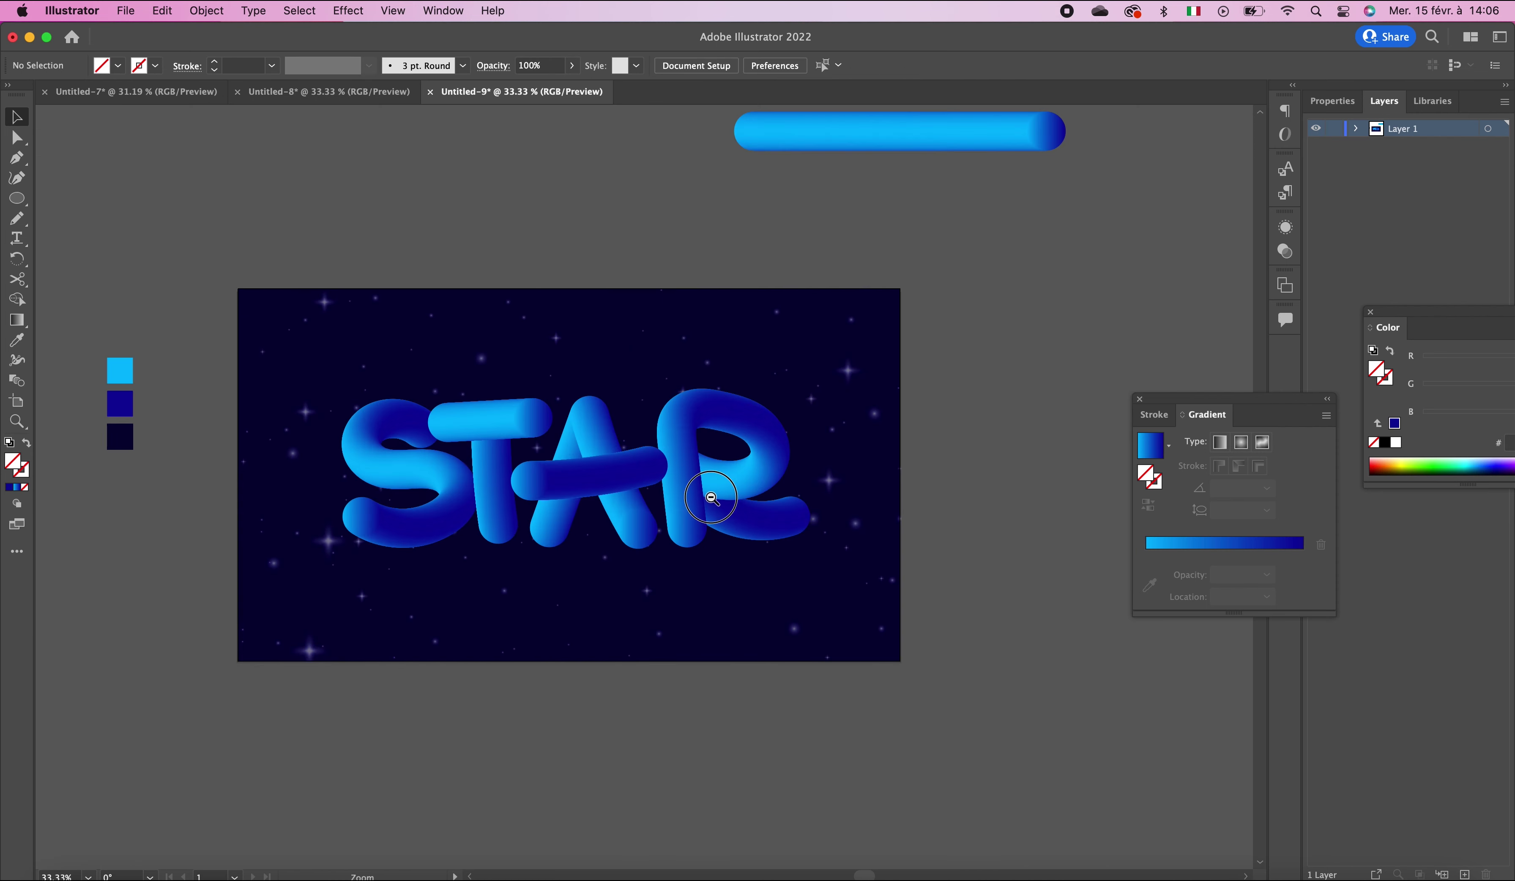
left_click(670, 511, "alt")
Step: Delete the two leftover gradient bars above the artboard
key("v")
left_click_drag(774, 278, 832, 291)
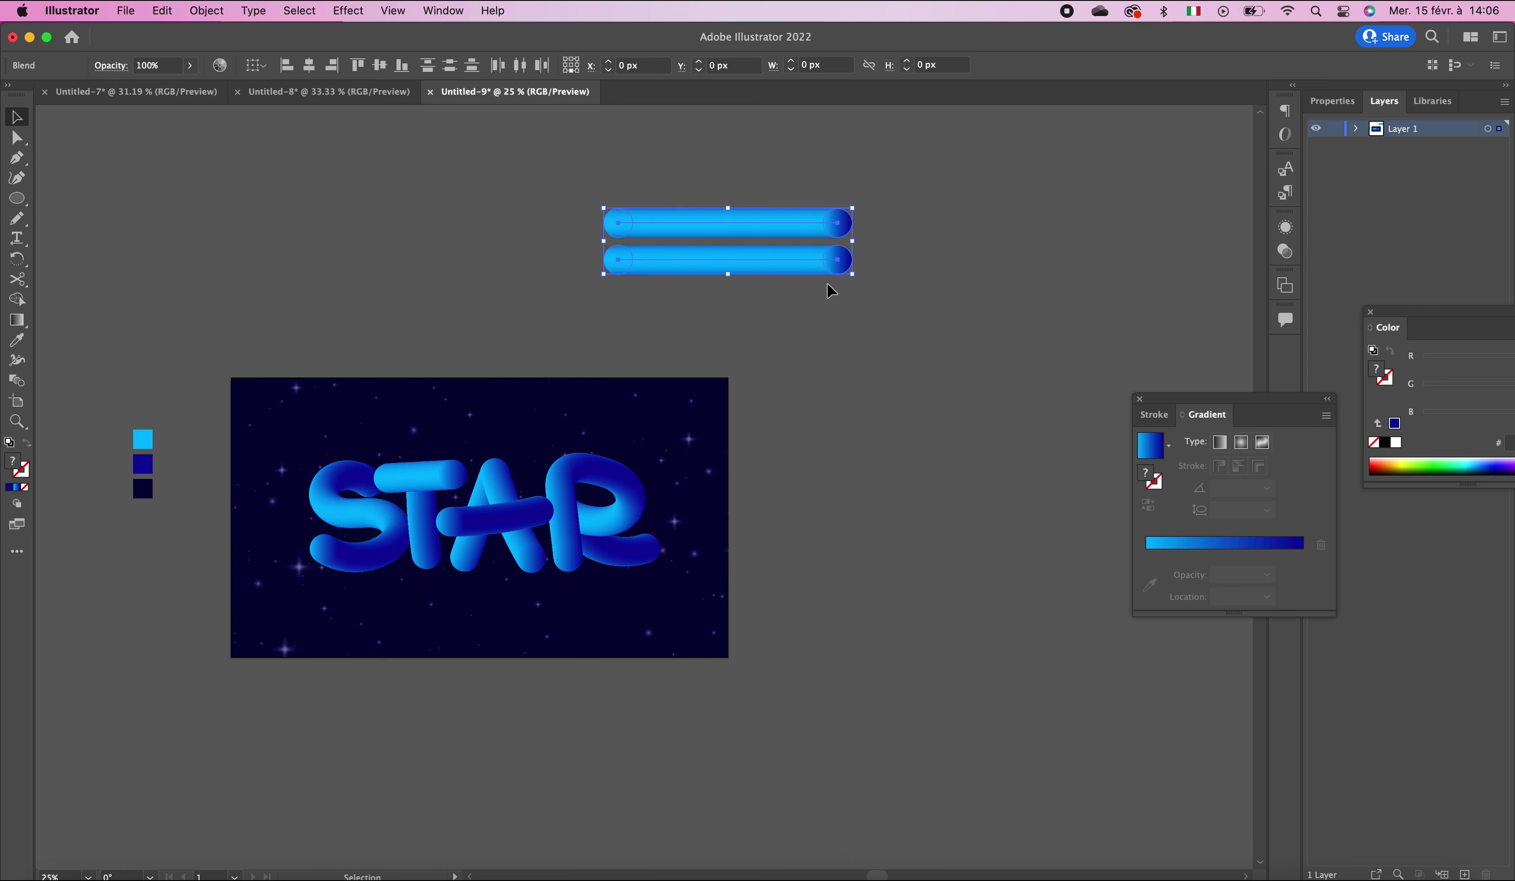
key("Delete")
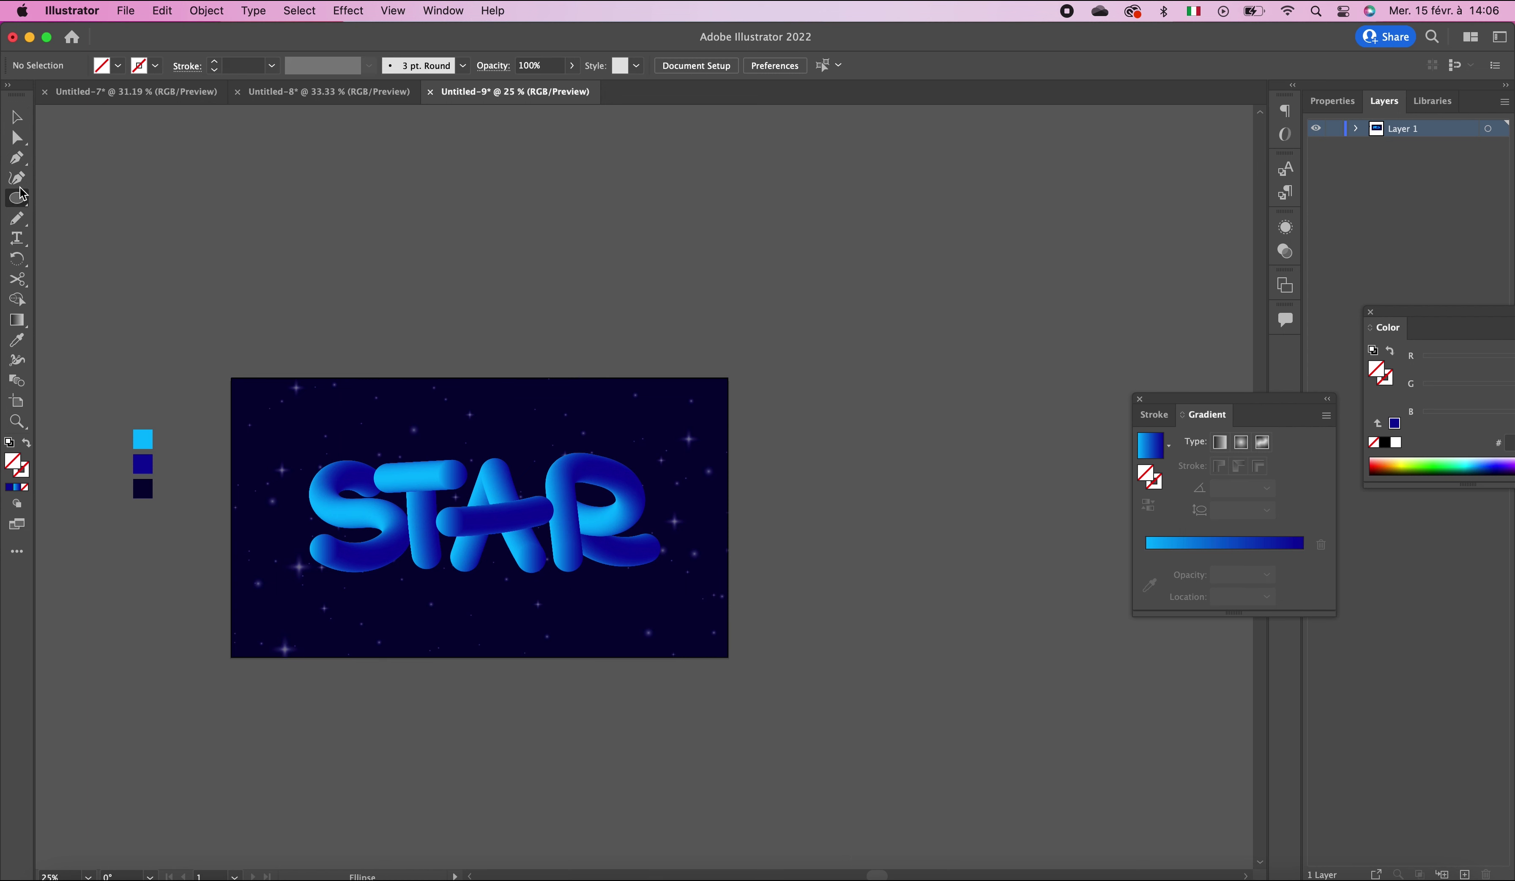
Step: Draw a circle about 616 px in diameter above the artboard with the Ellipse tool
mouse_move(392, 210)
left_mouse_down()
mouse_move(592, 328)
mouse_move(623, 438)
mouse_move(576, 346)
left_mouse_up()
left_click(16, 117)
scroll(485, 364, "up", 3)
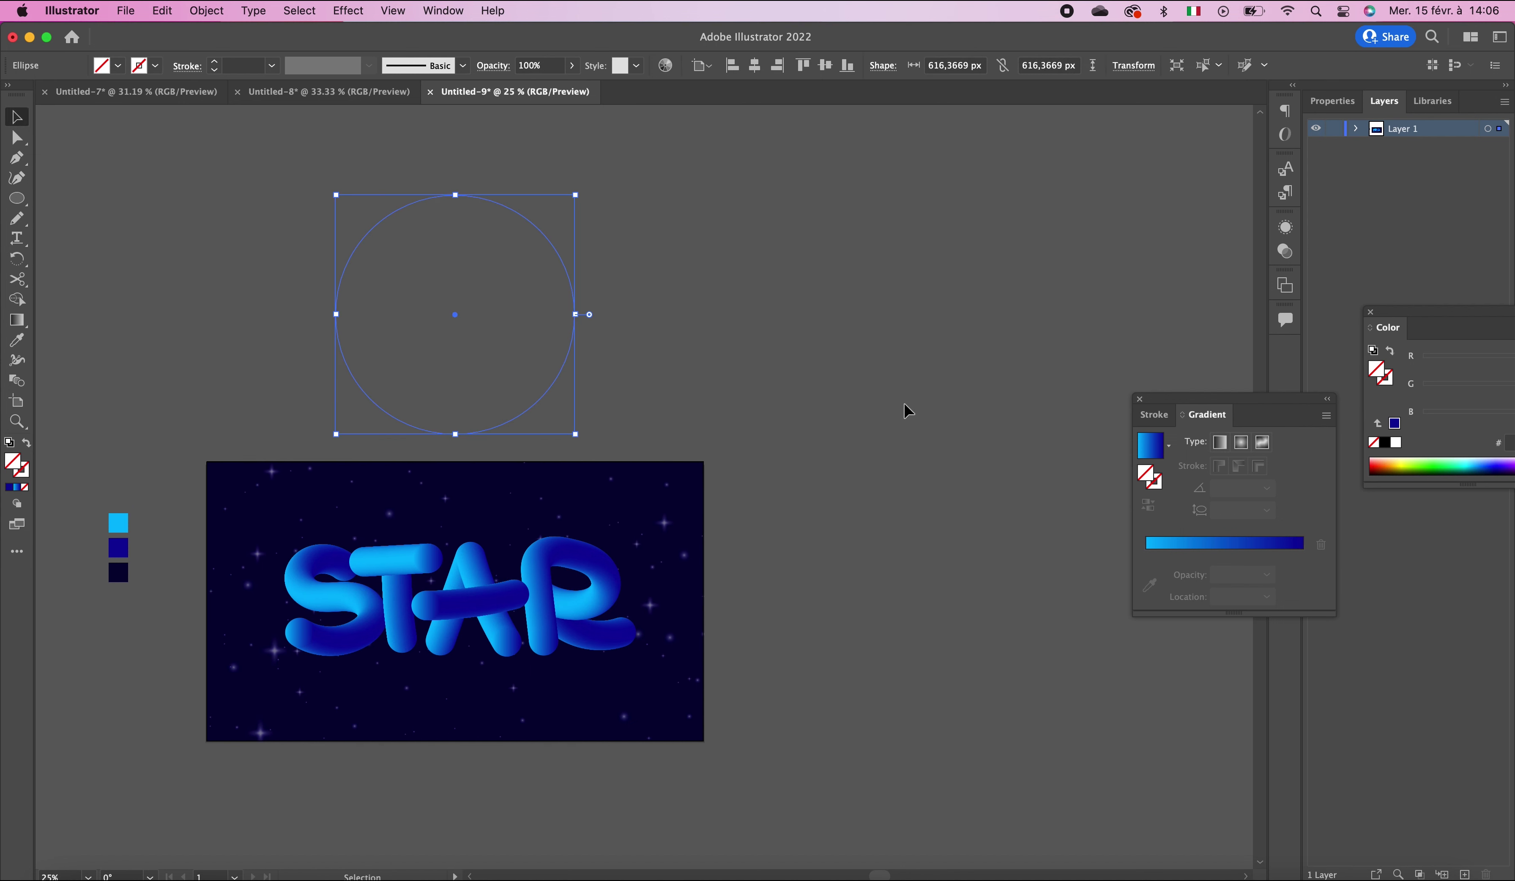
Step: Fill the circle with a linear gradient and set both of its colour stops to white
left_click(1238, 540)
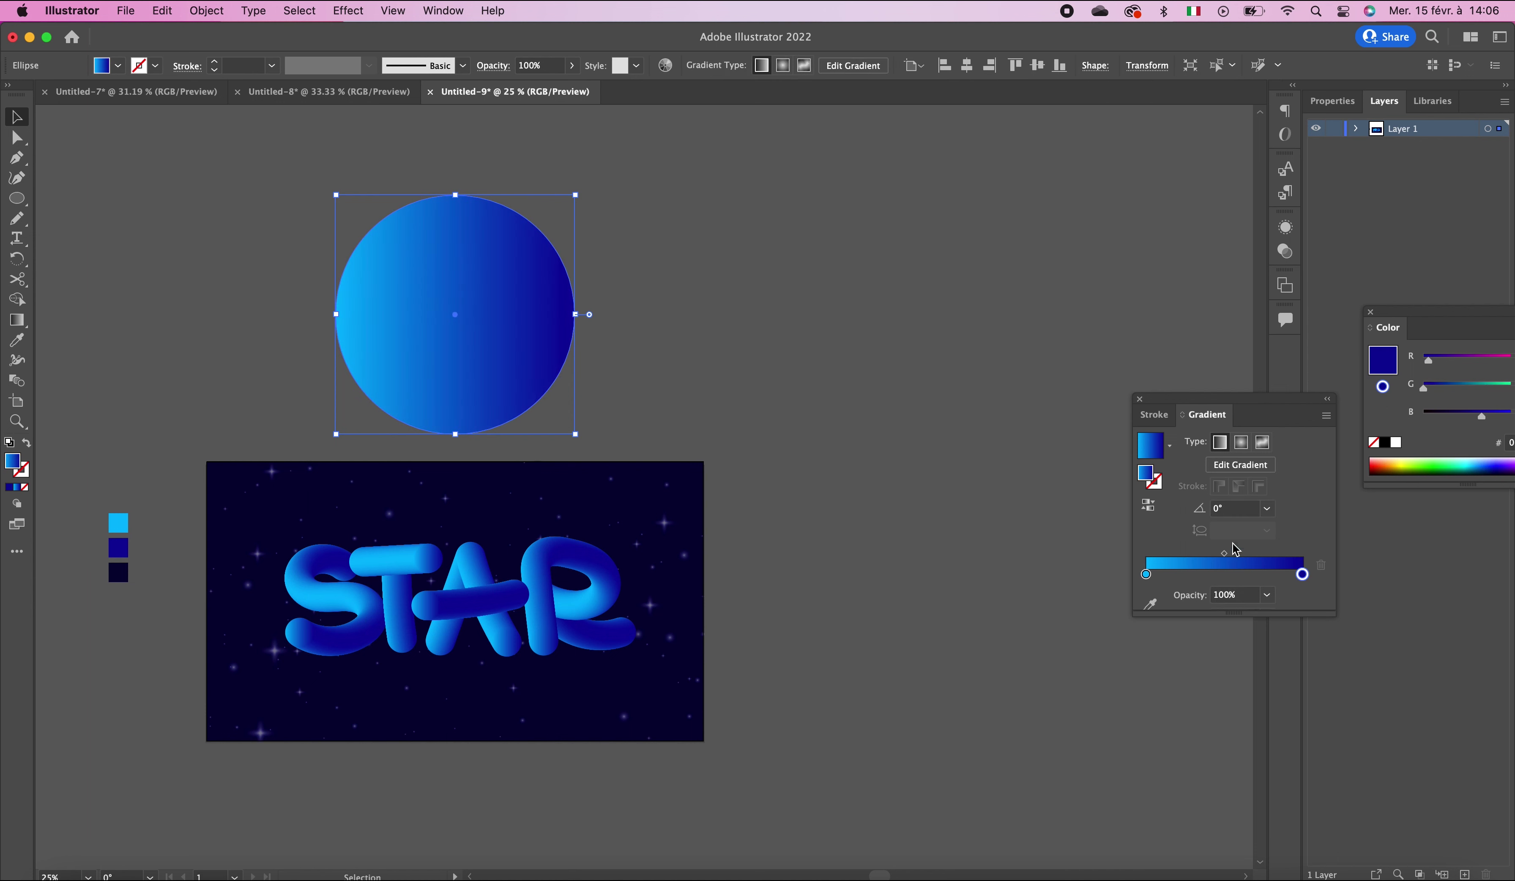
left_click(1147, 575)
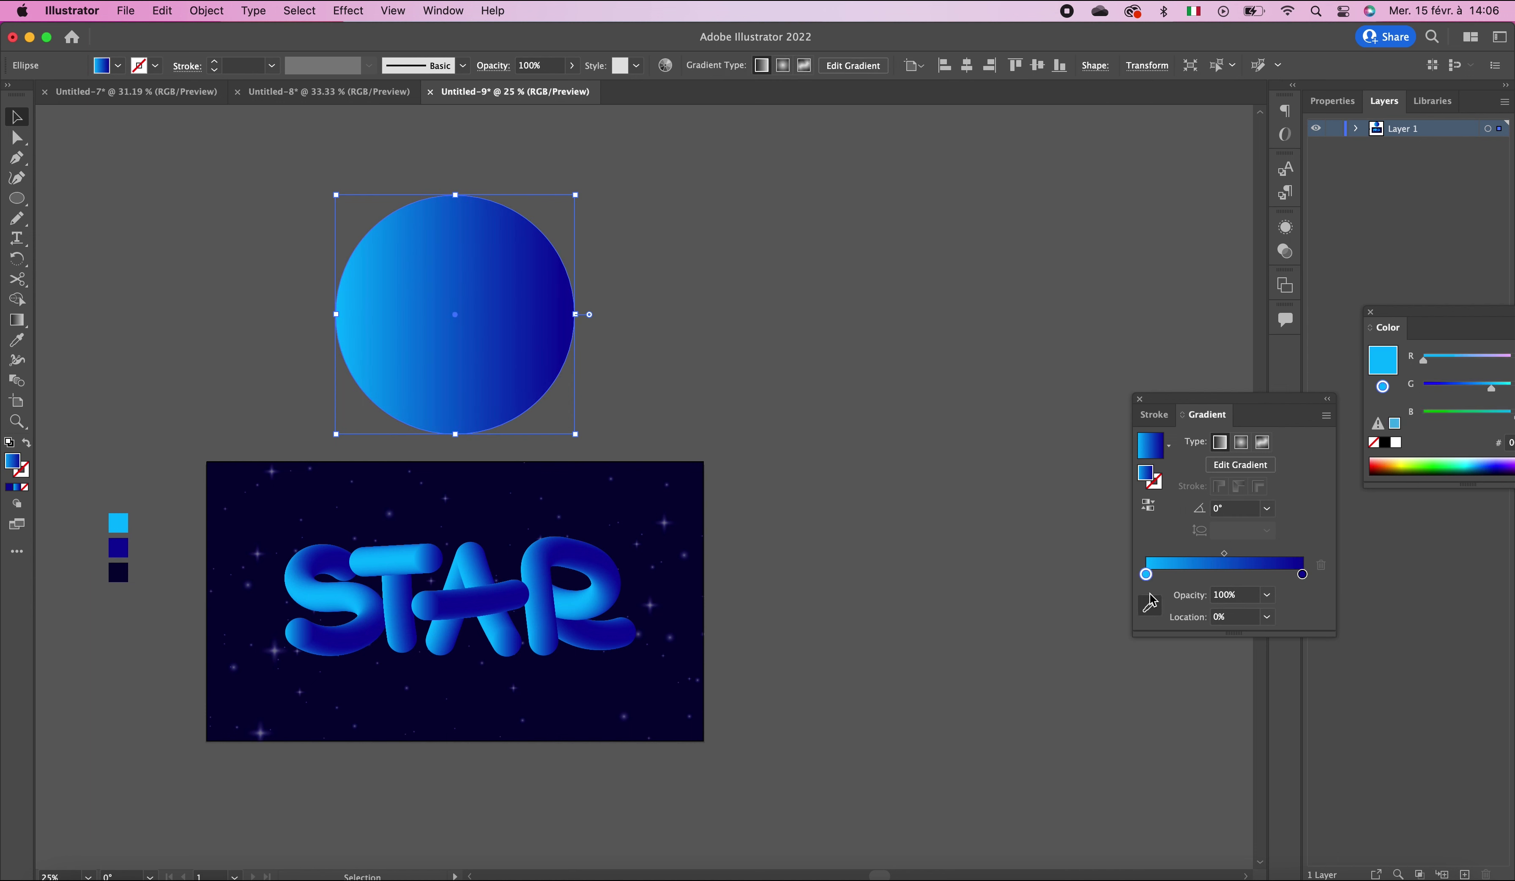
double_click(1148, 576)
left_click(1109, 627)
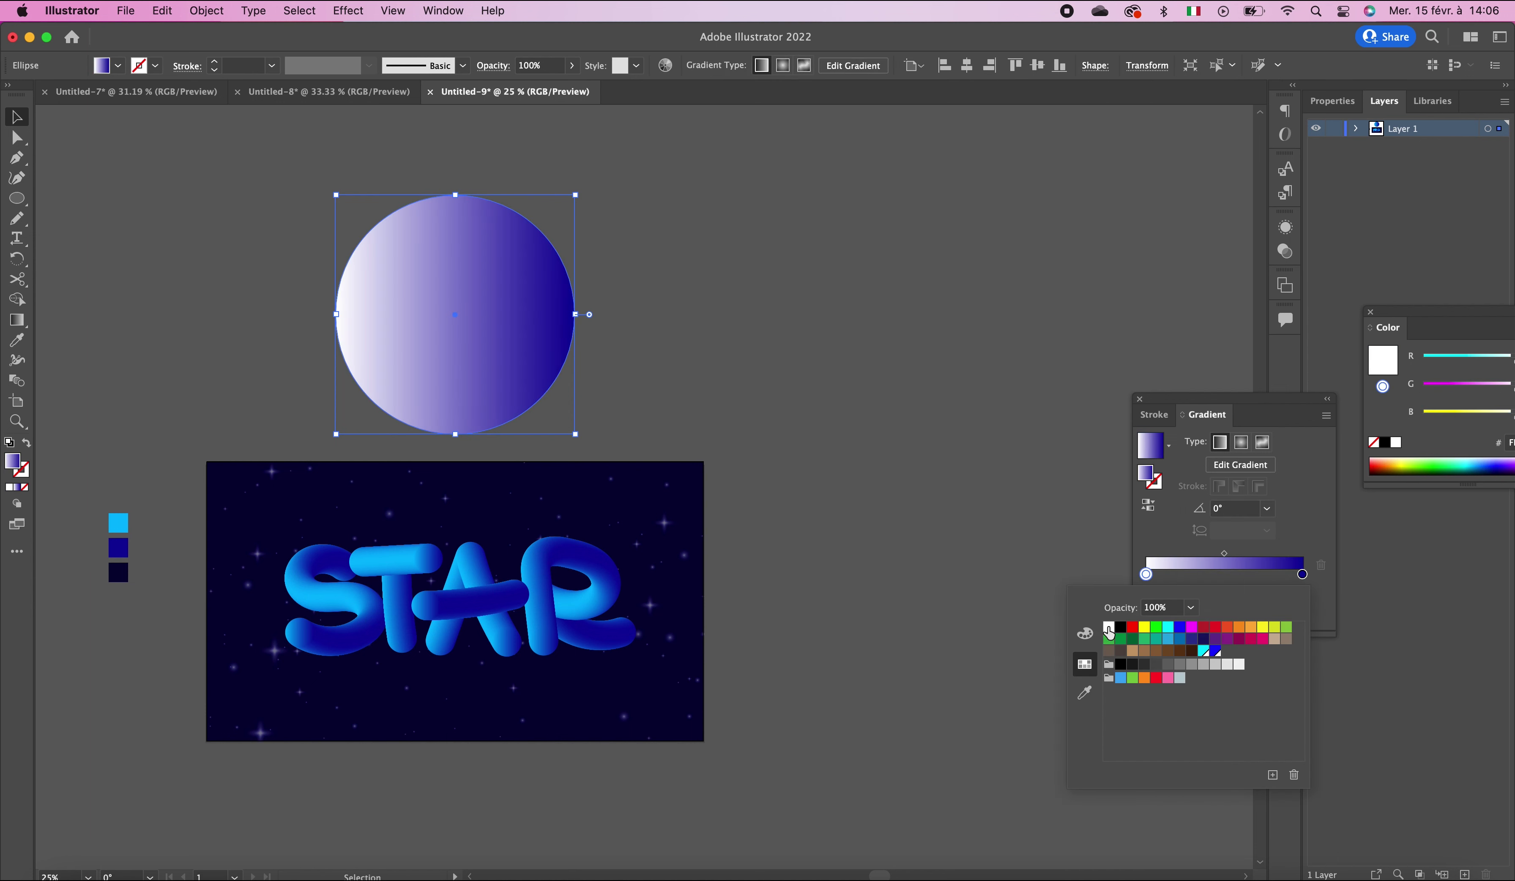
double_click(1302, 574)
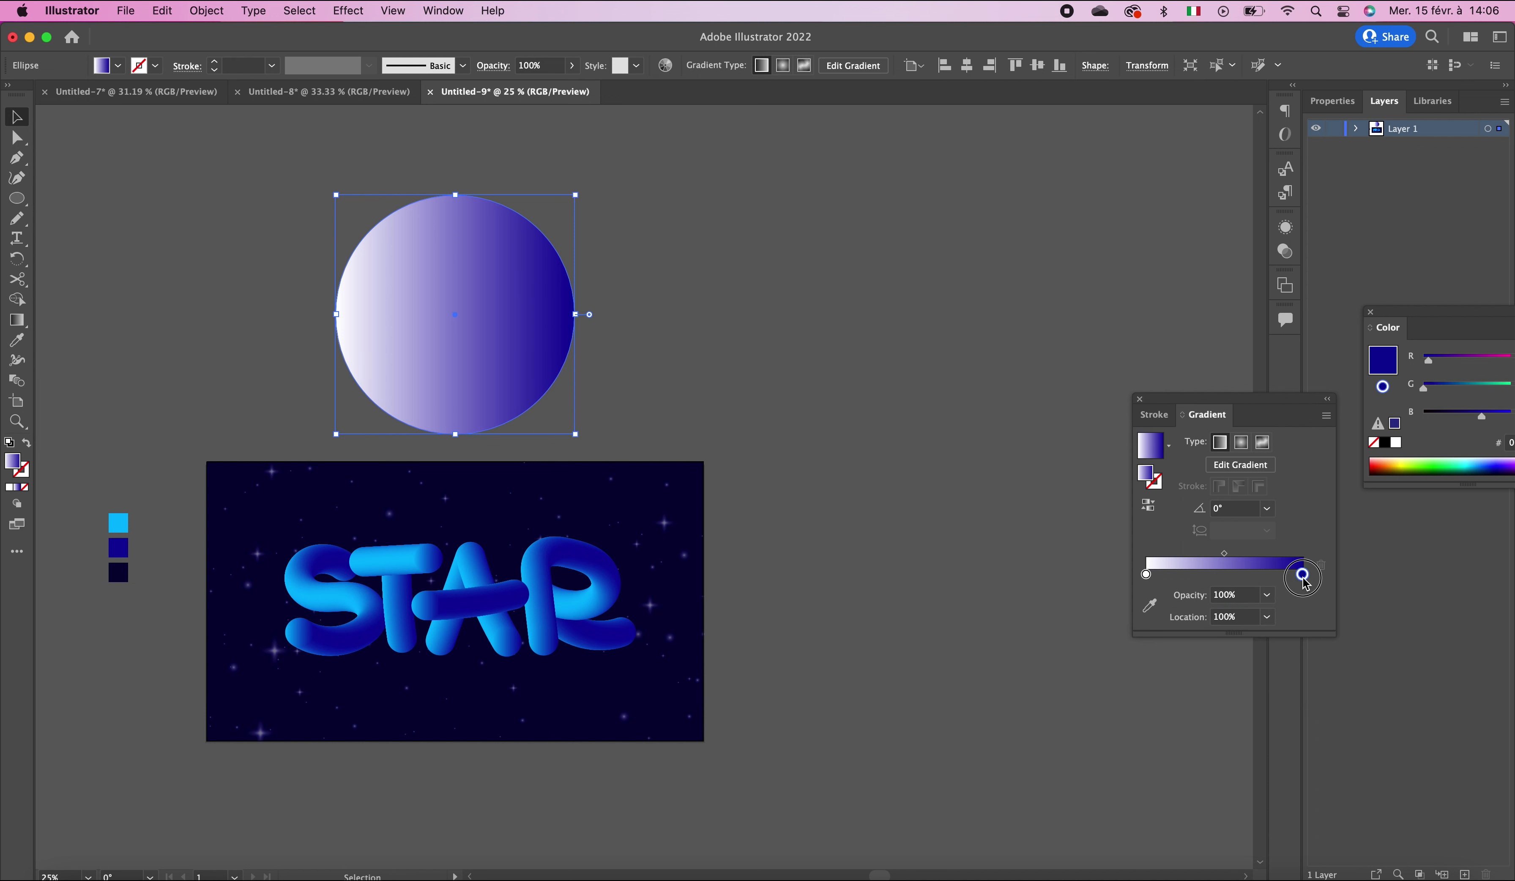
left_click(1111, 630)
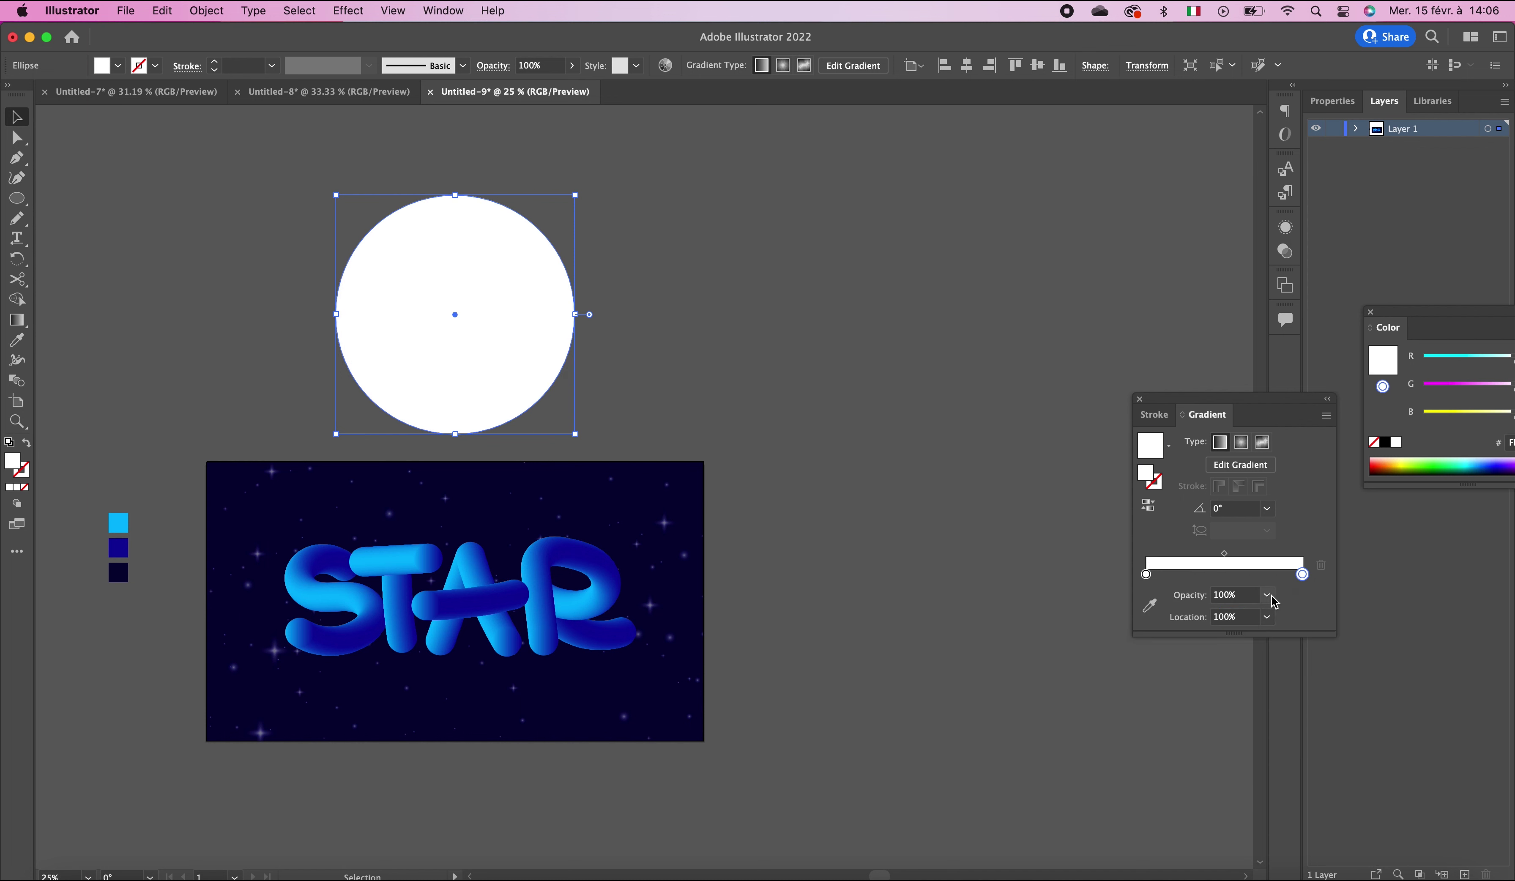
Step: Set the gradient's end stop to 0% opacity, make the circle's gradient radial and shift its midpoint to about 26.5%
left_click(1269, 596)
left_click(1291, 621)
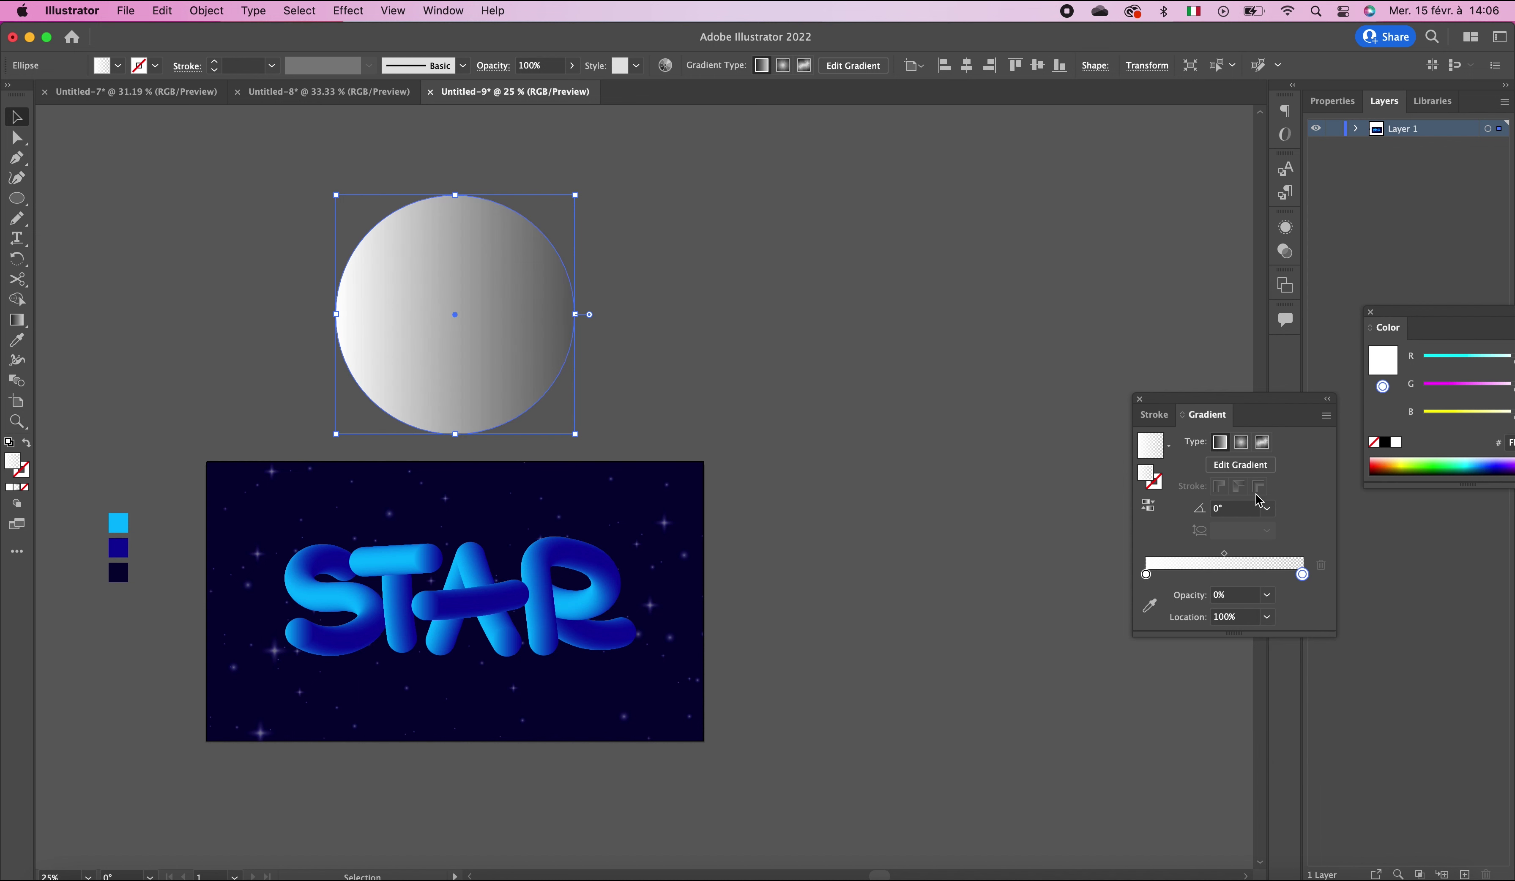
left_click(1246, 448)
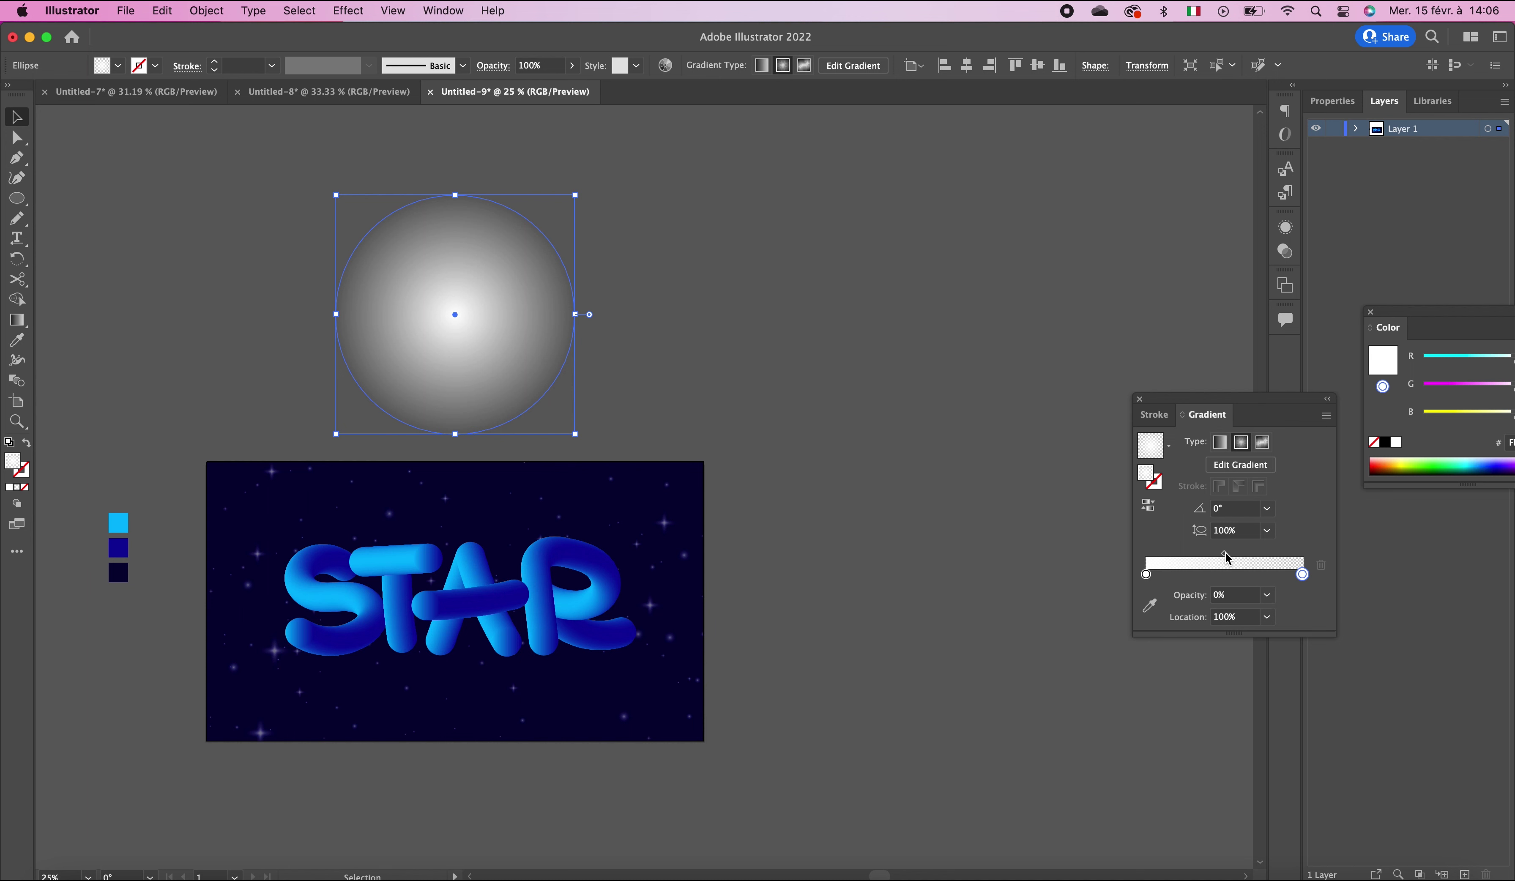
left_click_drag(1226, 556, 1188, 558)
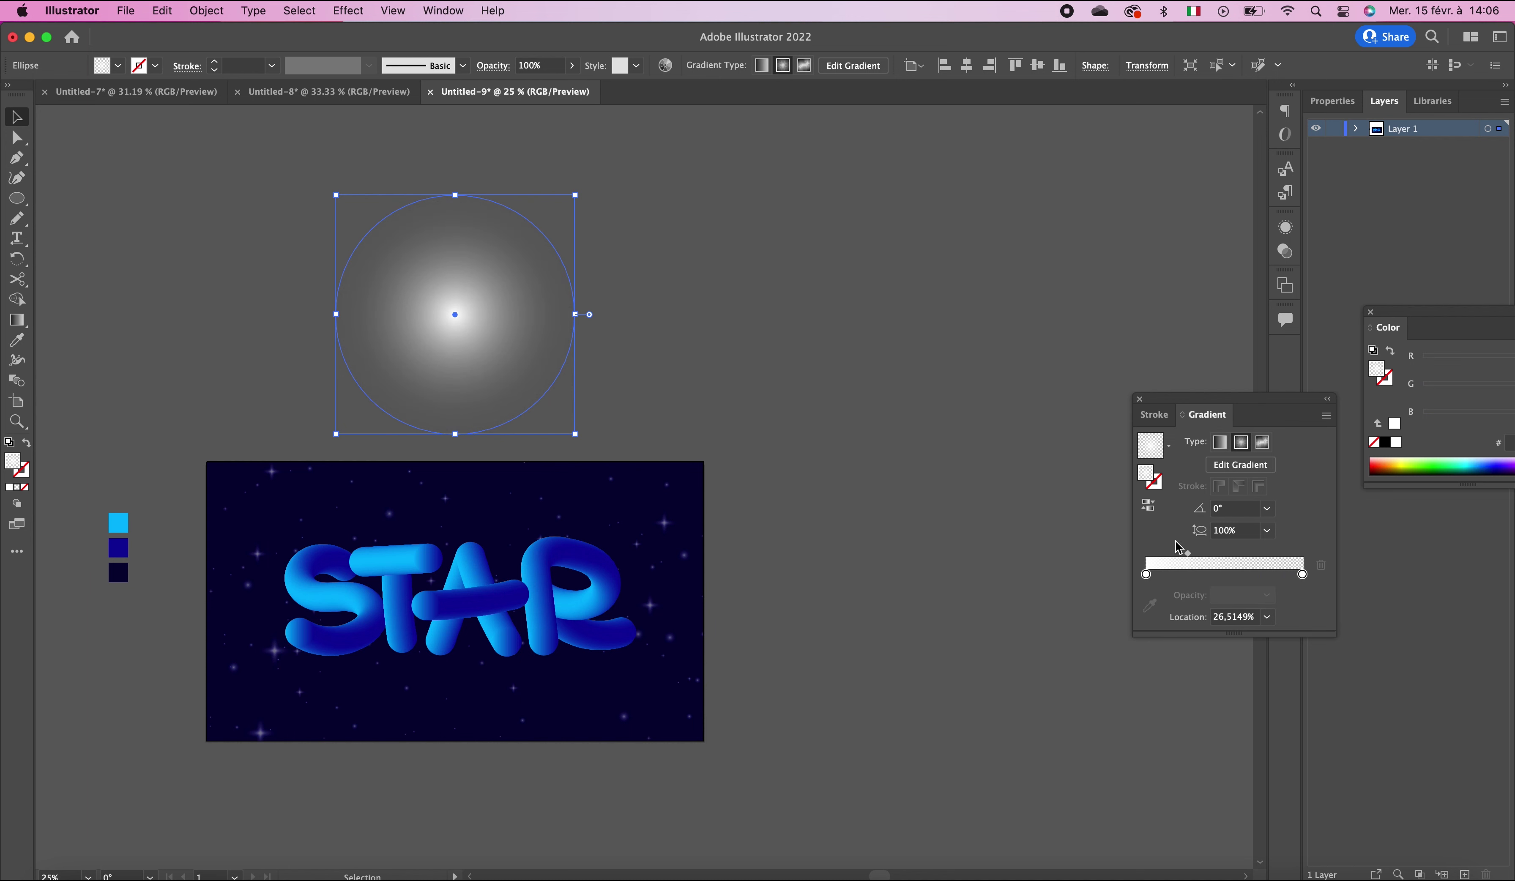
Step: Move the glow circle over the middle of the STAR lettering and set its blending mode to Overlay
left_click_drag(446, 312, 454, 609)
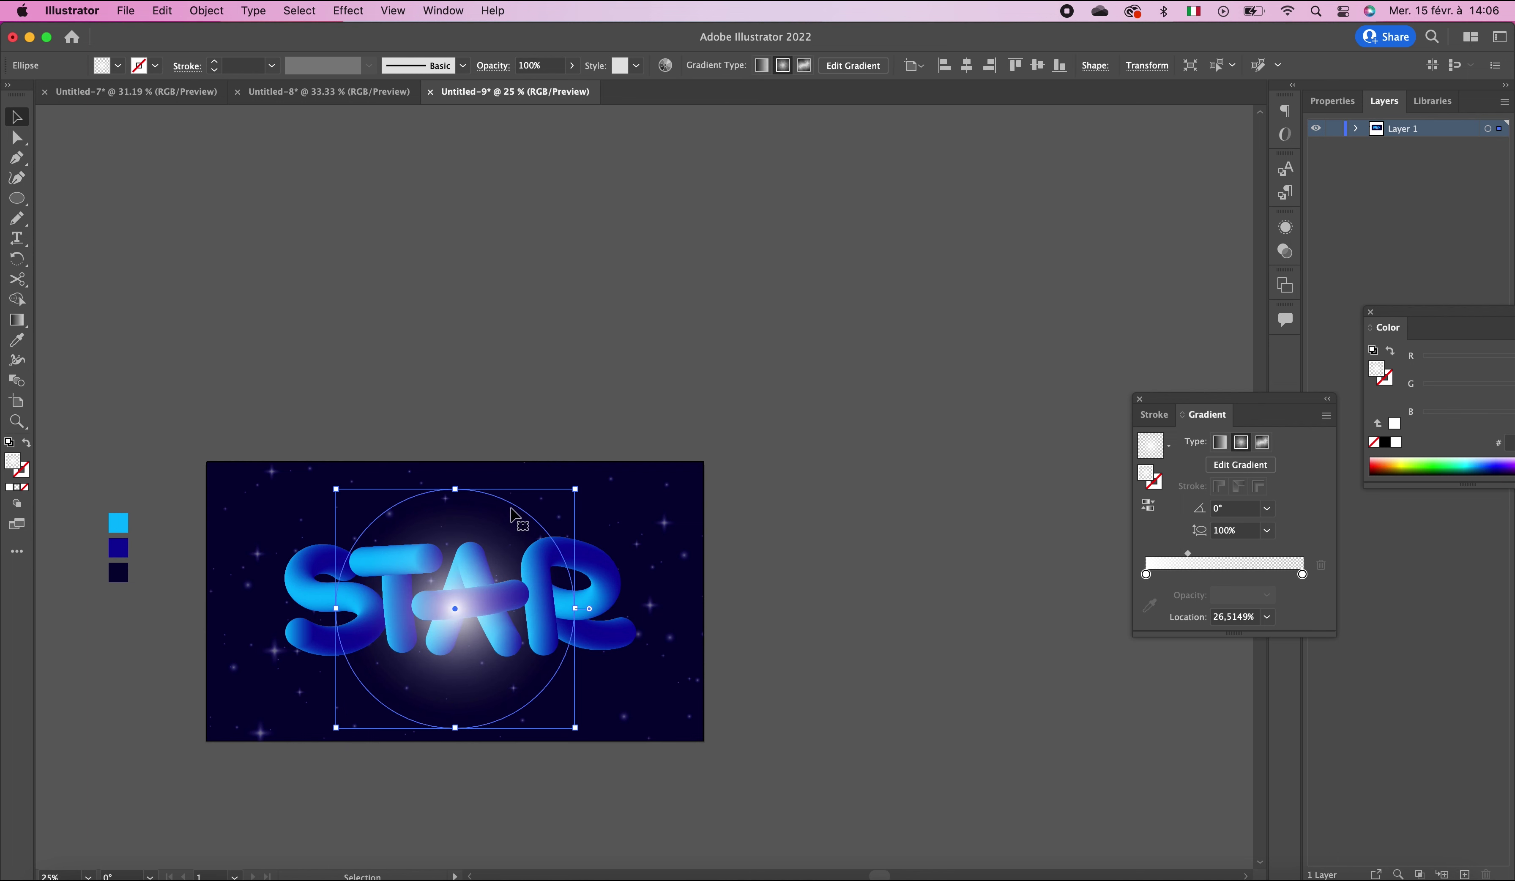
left_click_drag(513, 513, 507, 503)
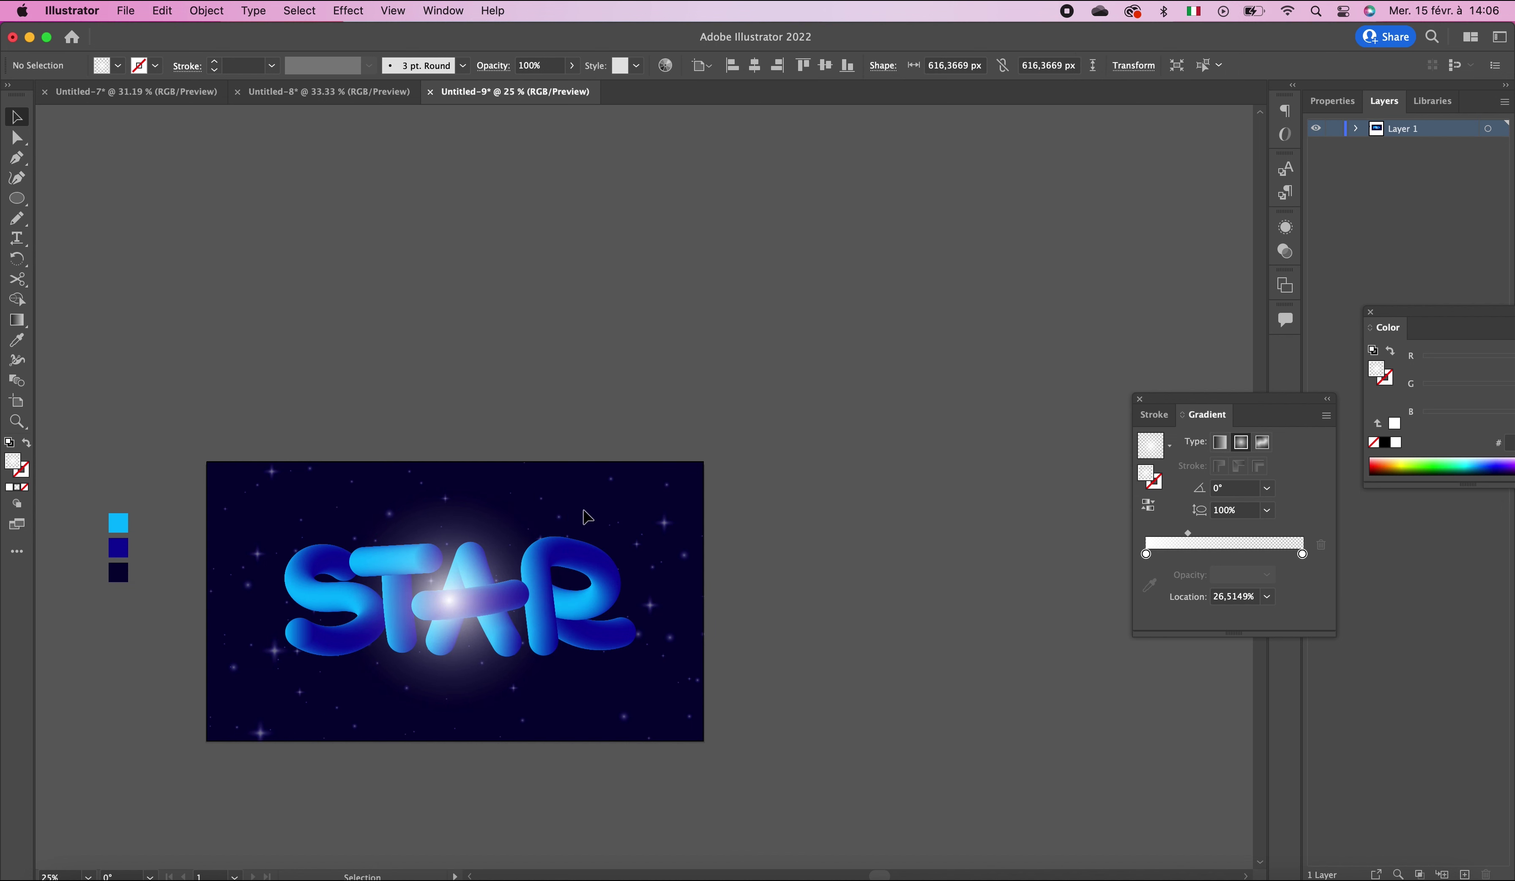
left_click(480, 71)
left_click(348, 95)
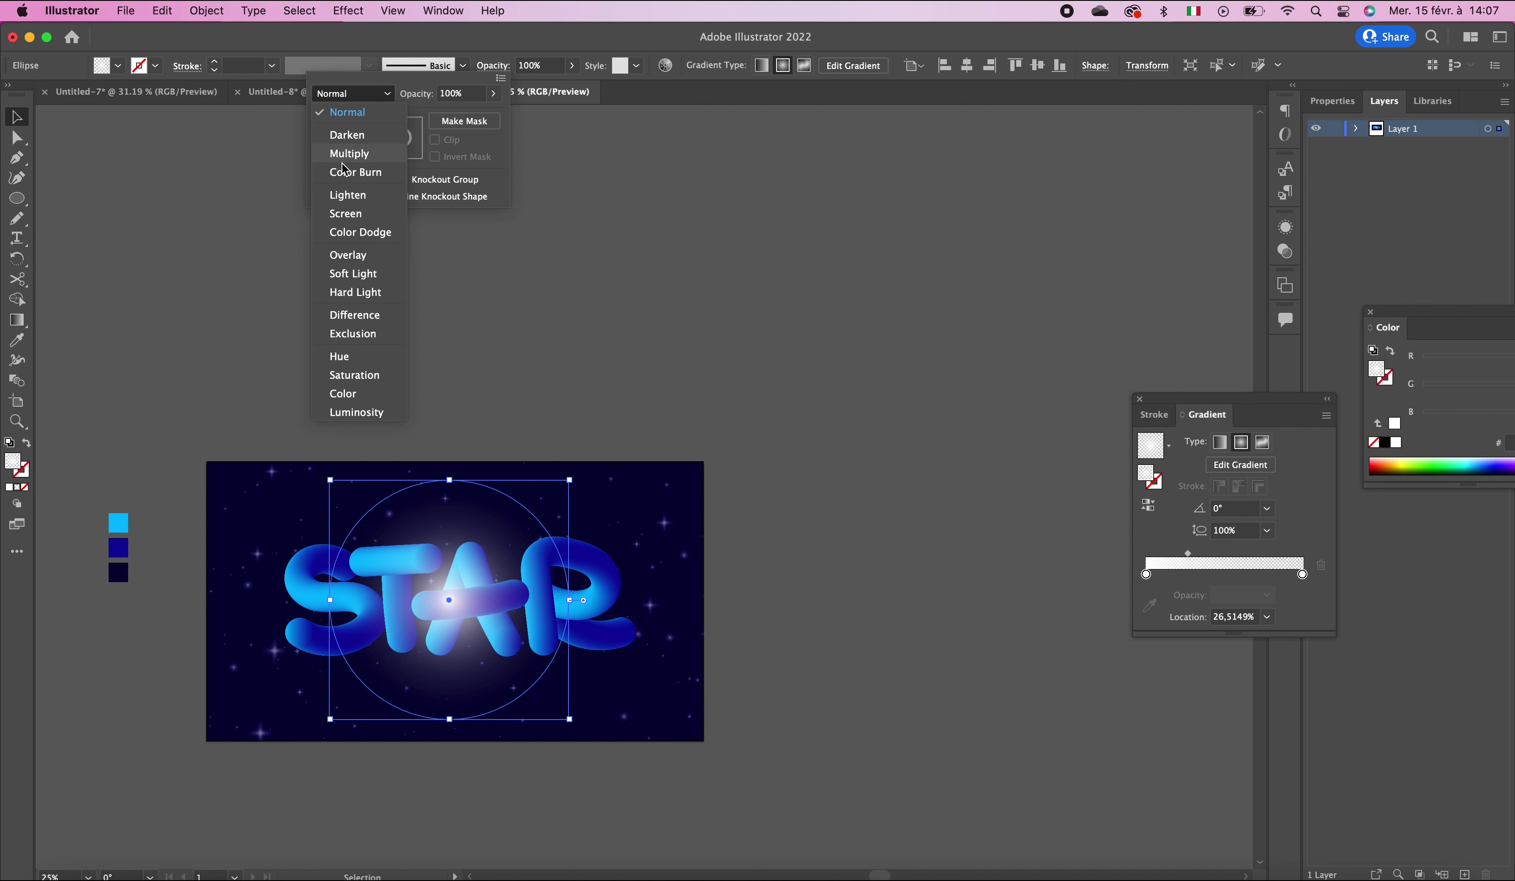
left_click(372, 260)
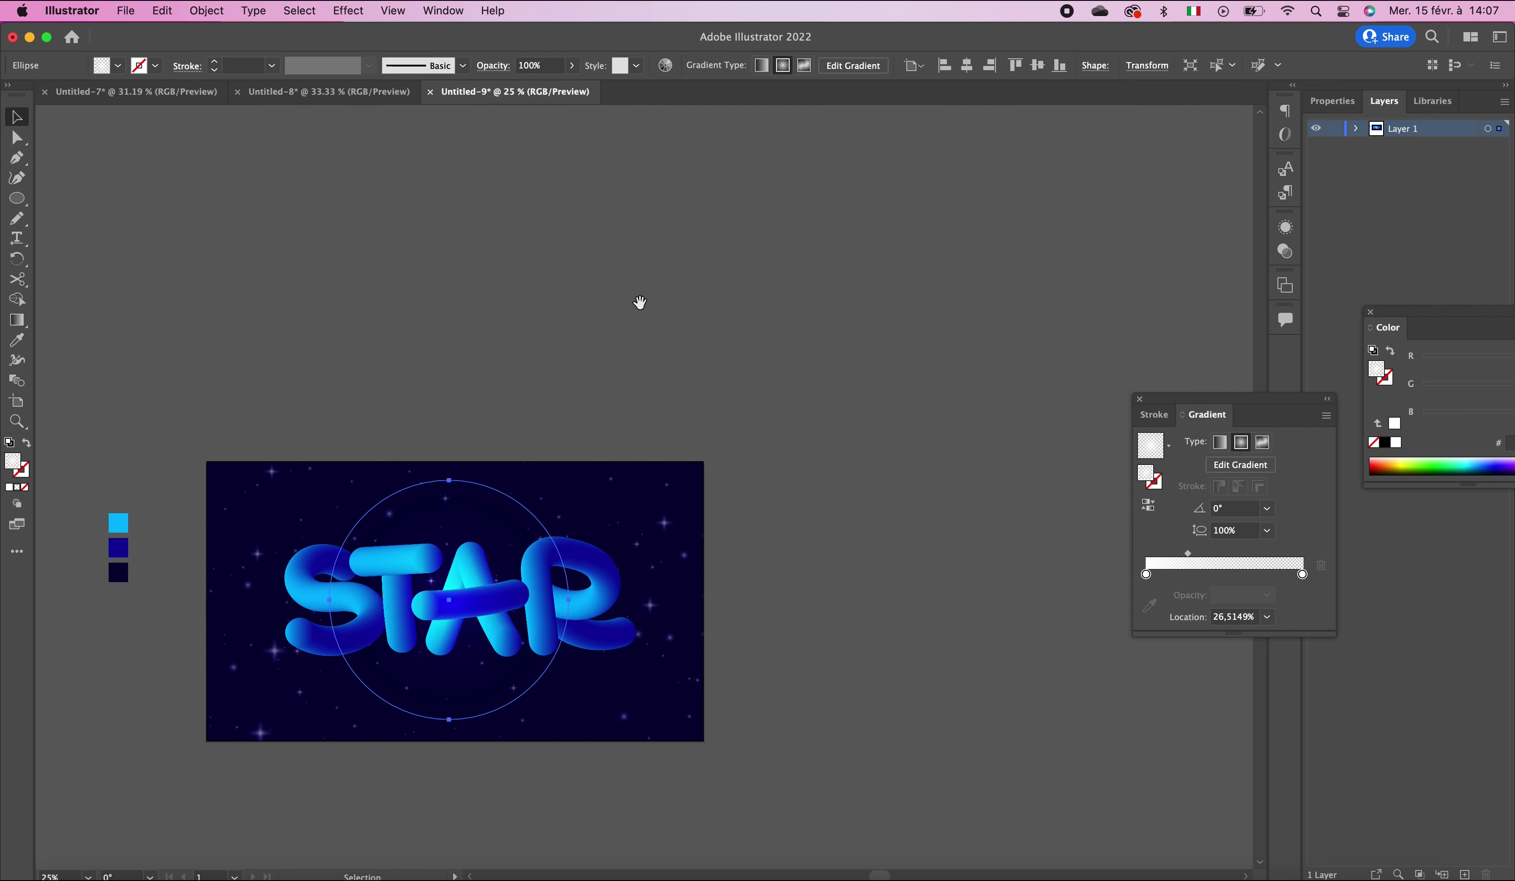
scroll(666, 290, "down", 6)
left_click(676, 341)
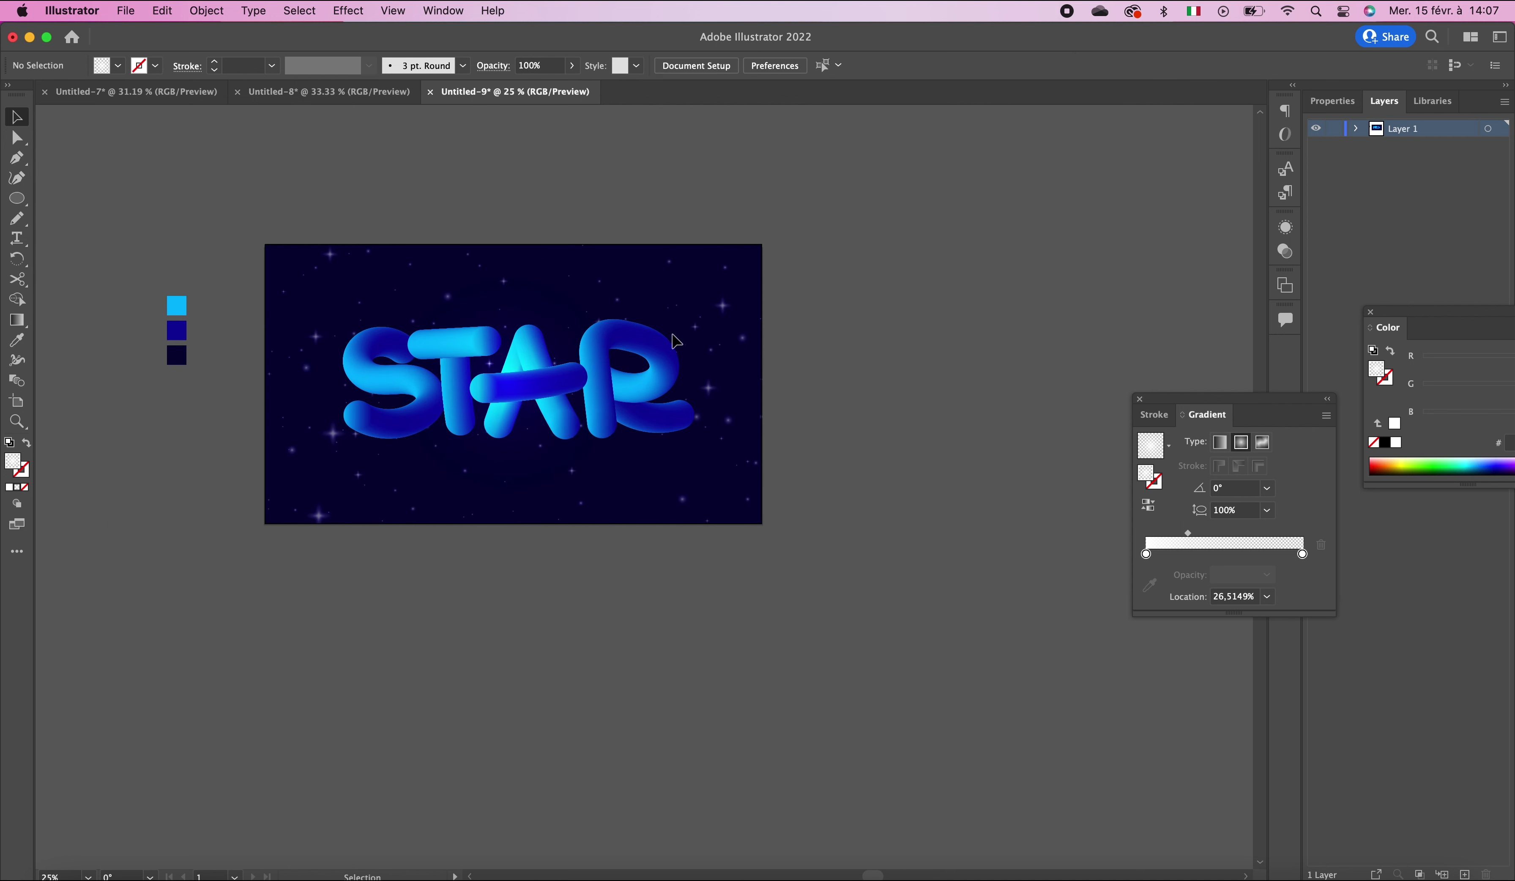
Step: Enlarge the glow circle proportionally around its centre until it reaches slightly beyond the artboard's upper and lower edges
left_click(551, 311)
left_click_drag(630, 264, 675, 216)
left_click(920, 254)
Step: Move the glow circle over the letter R and place a copy of it over the S and T
scroll(581, 464, "up", 1)
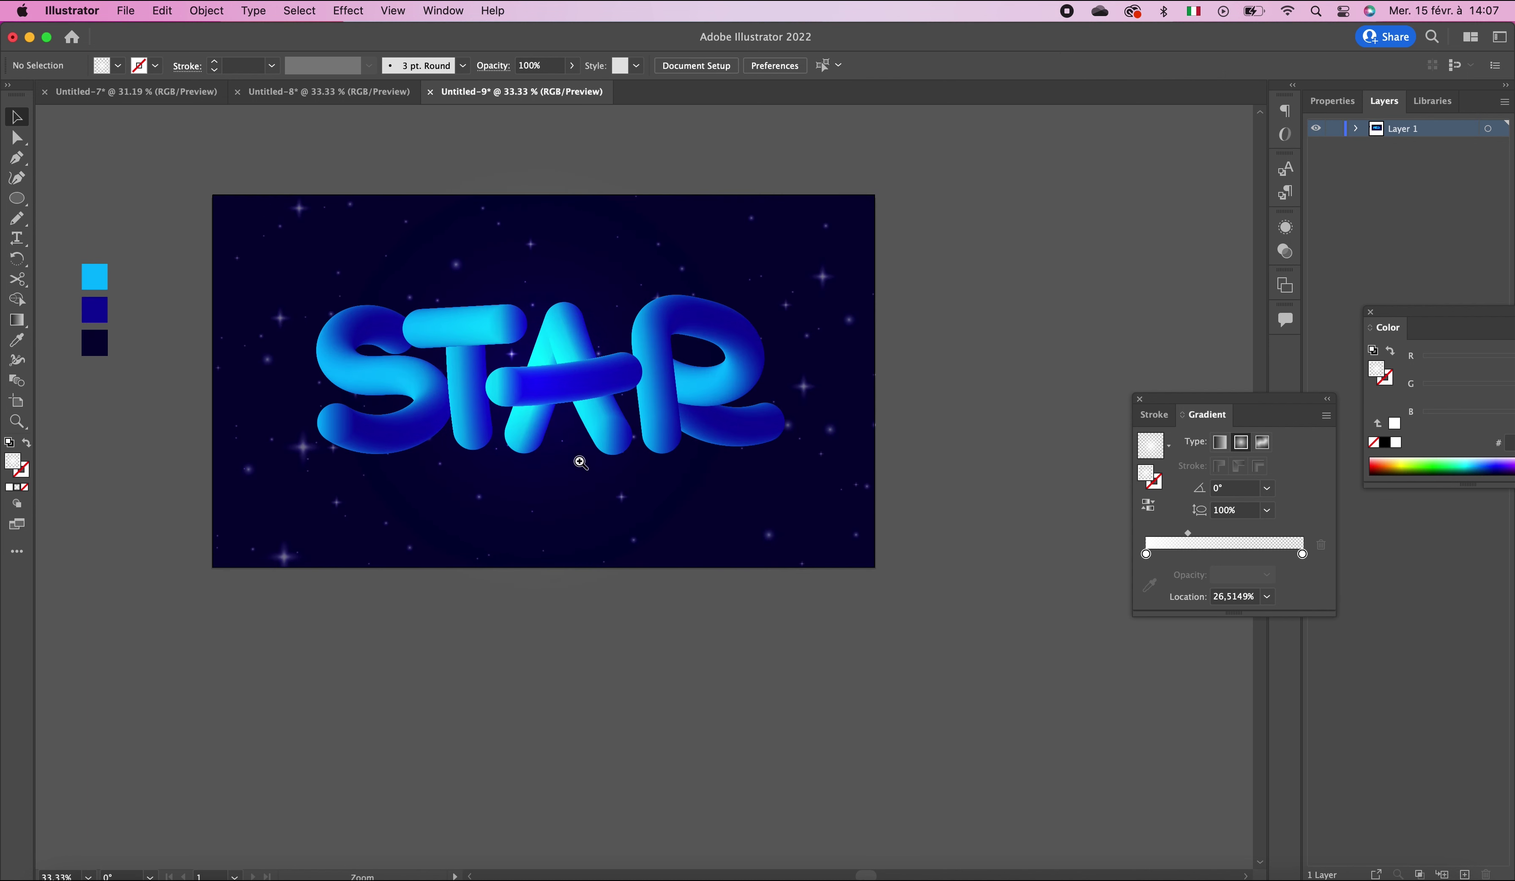
scroll(710, 440, "up", 1)
left_click_drag(546, 267, 710, 184)
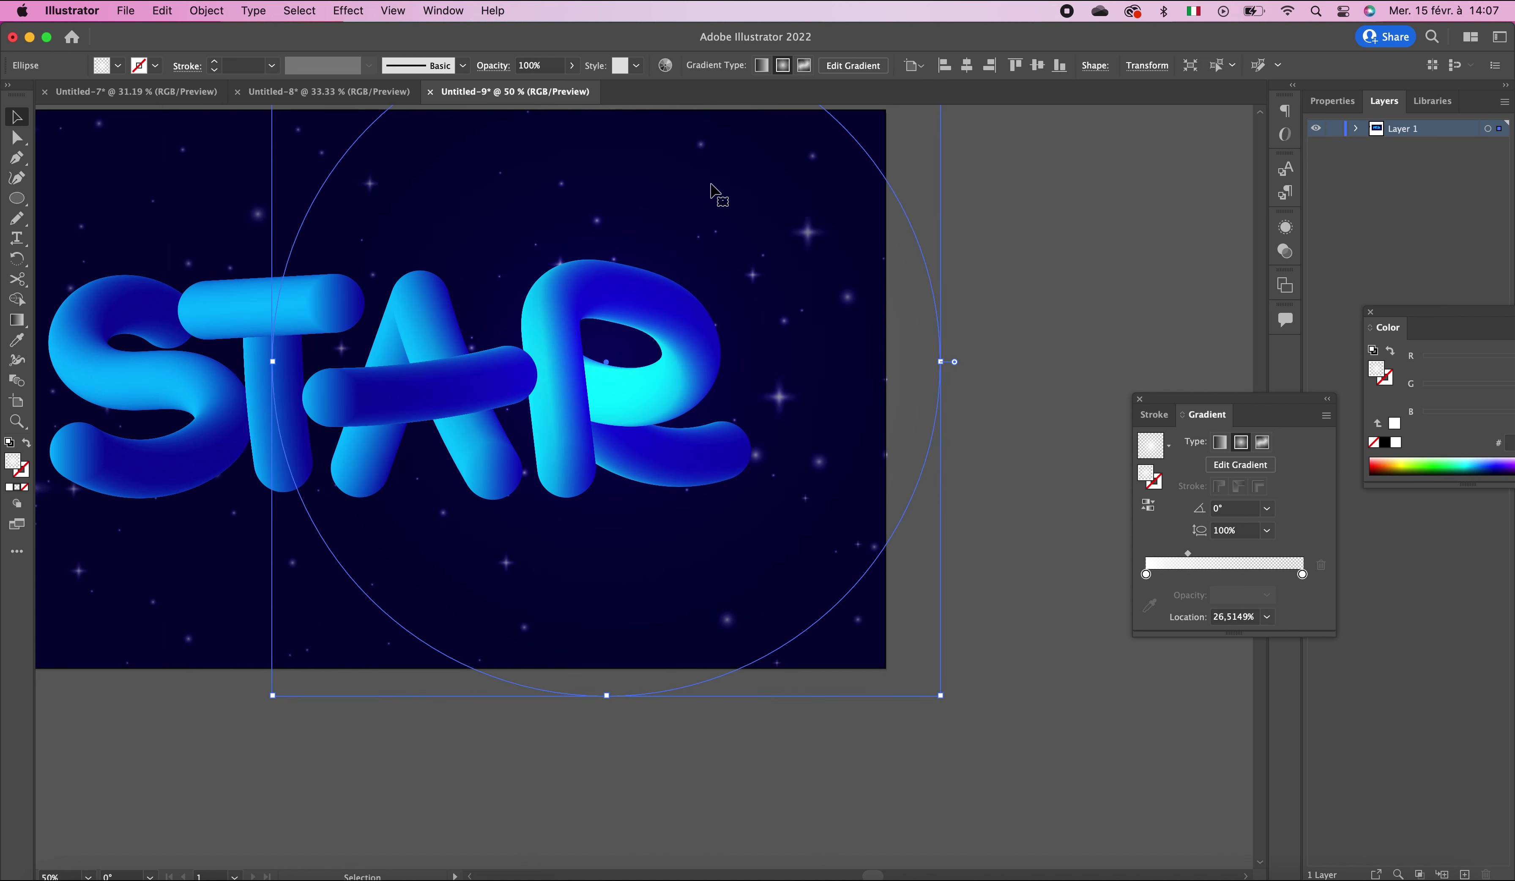
scroll(734, 512, "down", 2)
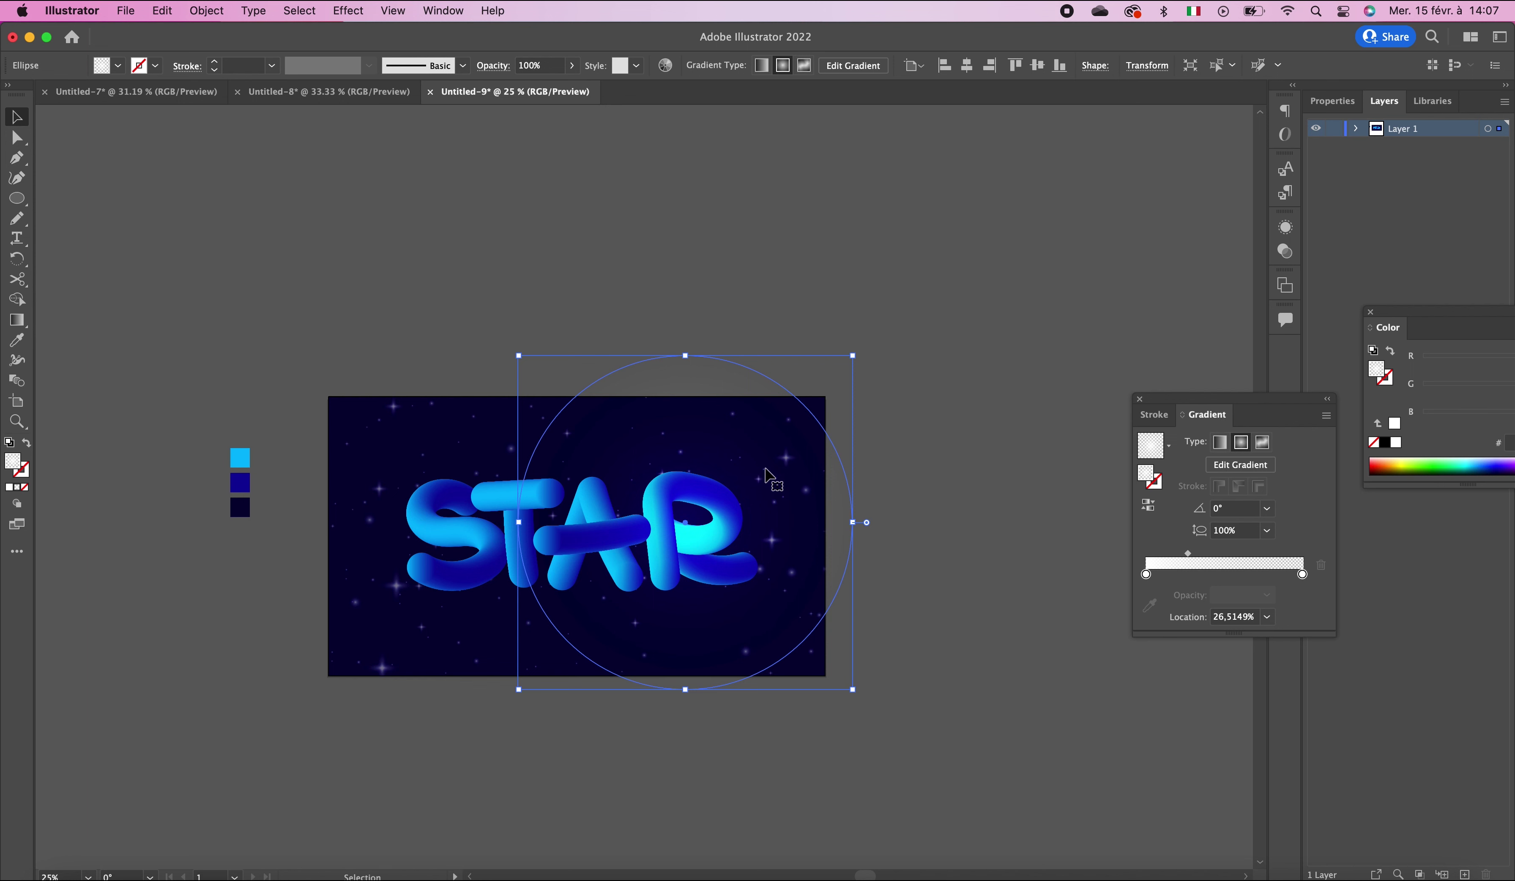
left_click_drag(767, 475, 586, 473)
left_click(744, 379)
Step: Examine the glow effect on the whole STAR lettering up close
left_click(651, 508)
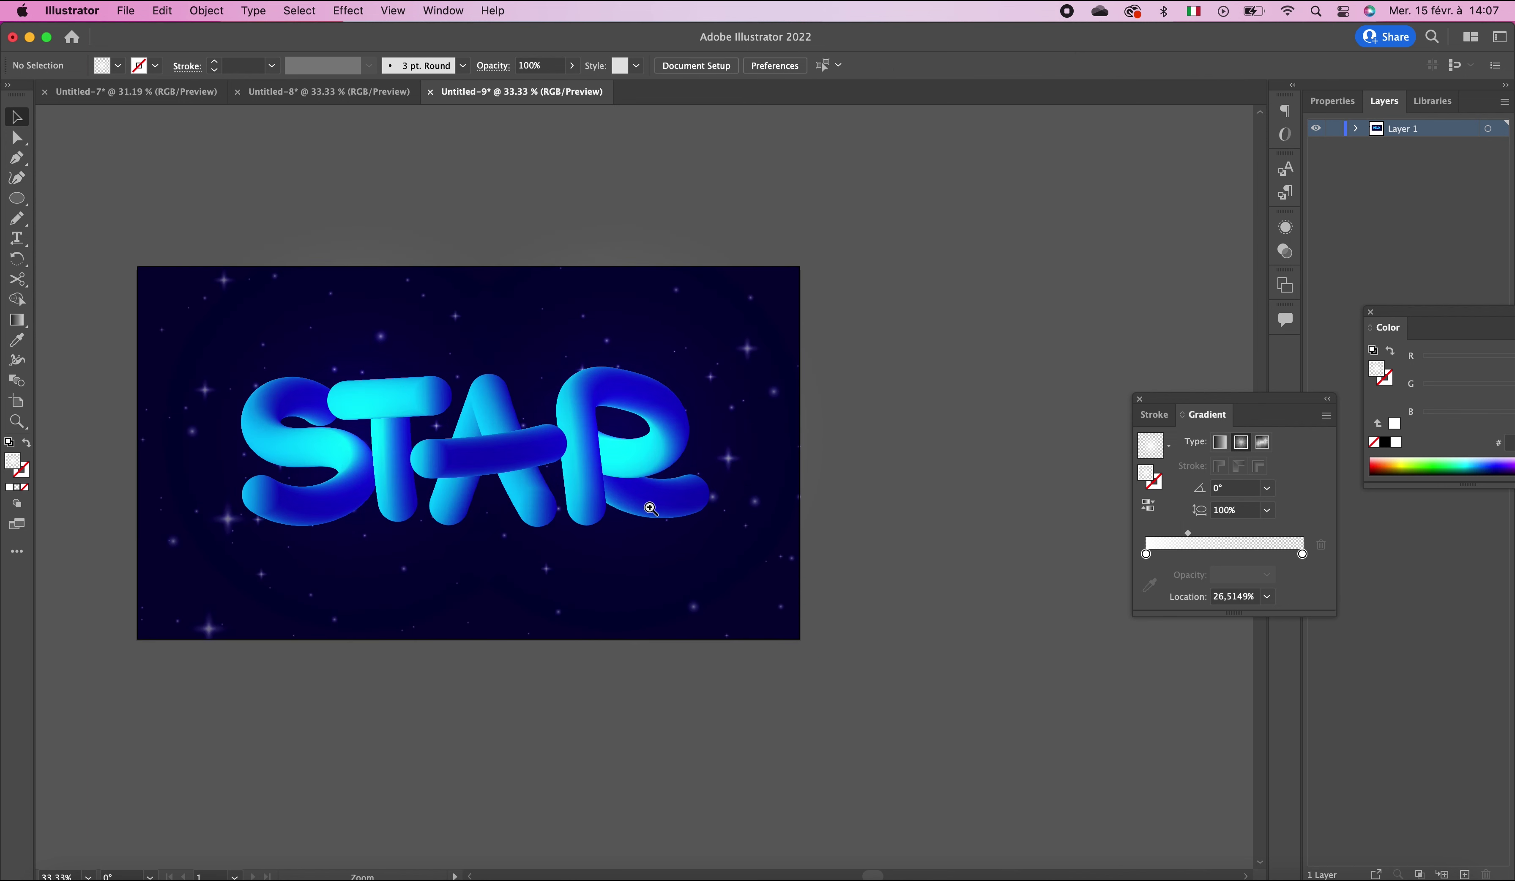
left_click(644, 509)
left_click(669, 504)
left_click_drag(669, 503, 560, 488)
left_click(753, 507)
left_click(685, 479, "alt")
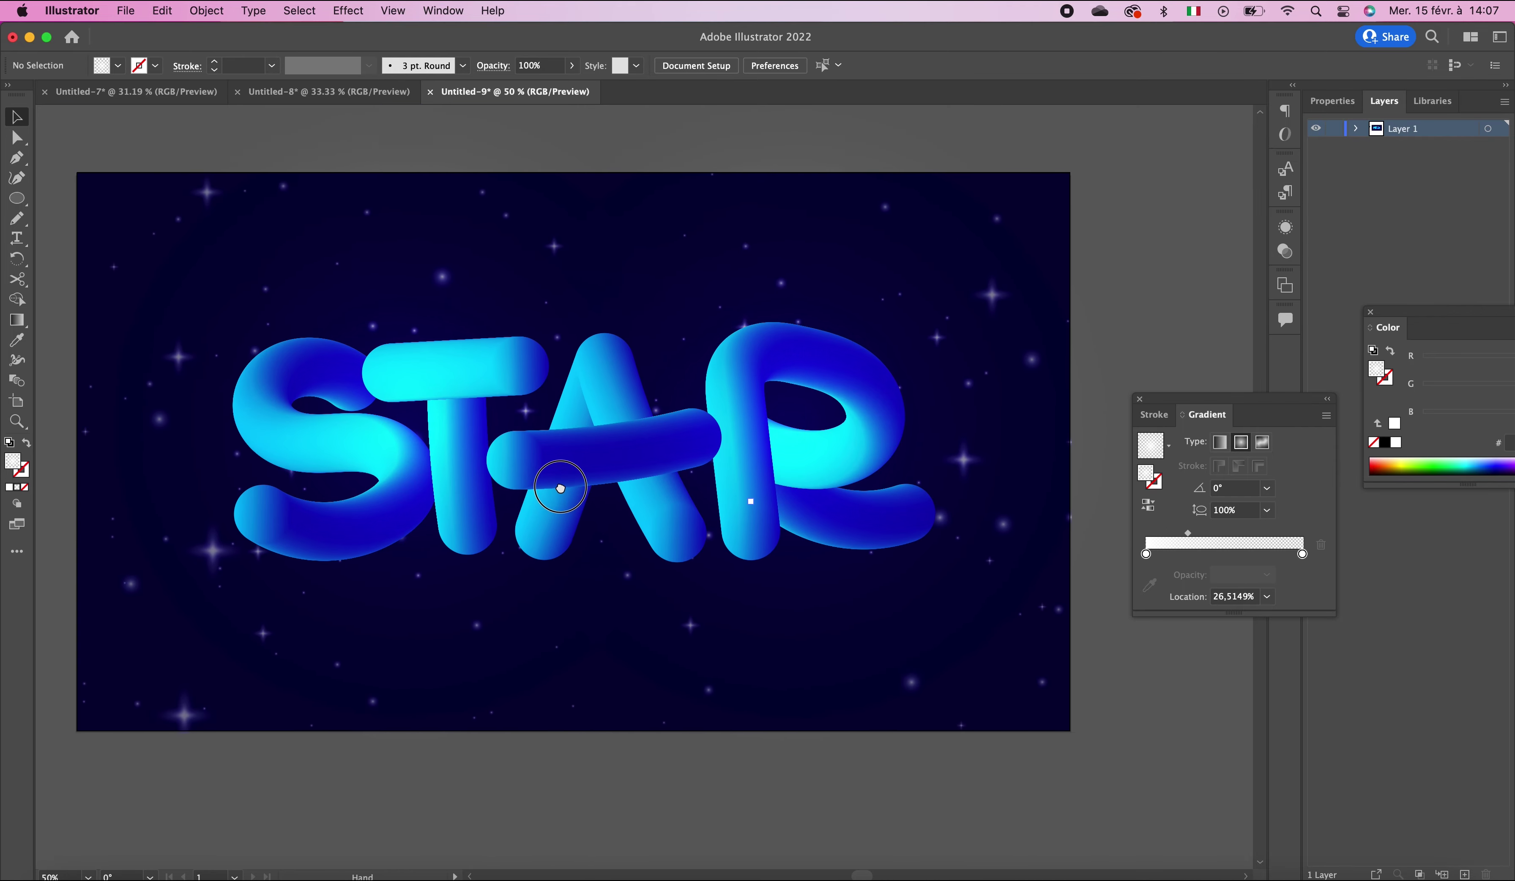